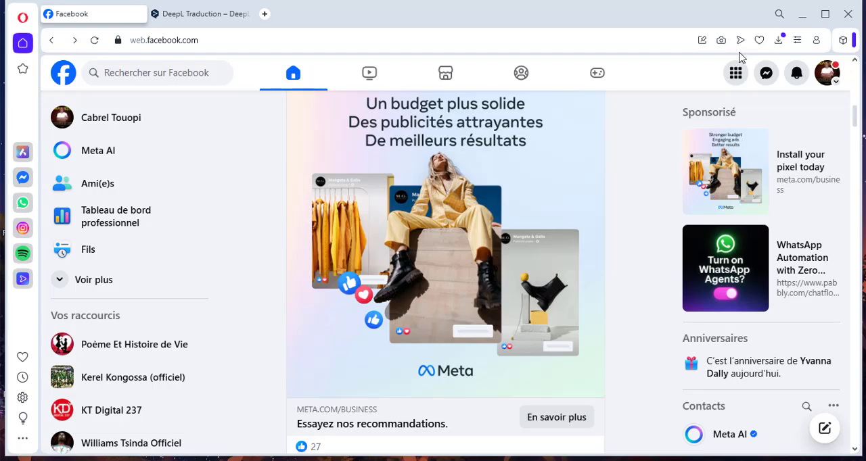
# - Switch the Facebook profile to the KT Digital 237 Page and dismiss the profile-change notice
pyautogui.click(826, 73)
pyautogui.click(686, 165)
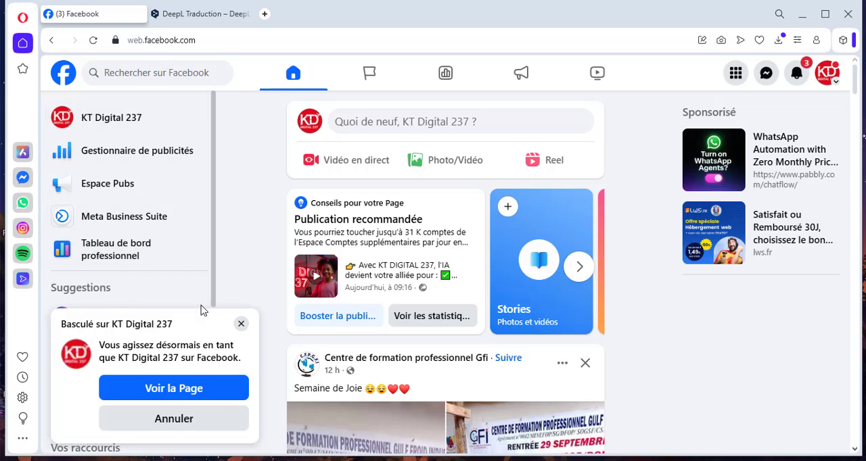
pyautogui.click(240, 326)
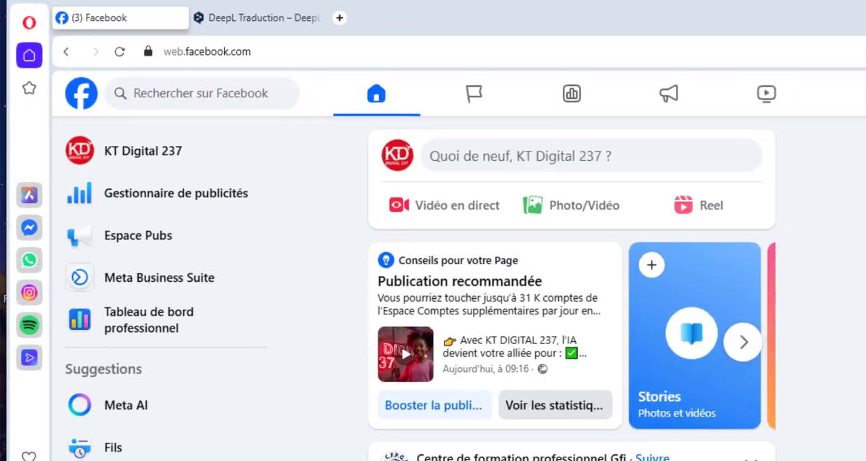
# - Duplicate the Facebook tab and open Gestionnaire de publicités for KT Digital 237 in the original tab
pyautogui.click(828, 73)
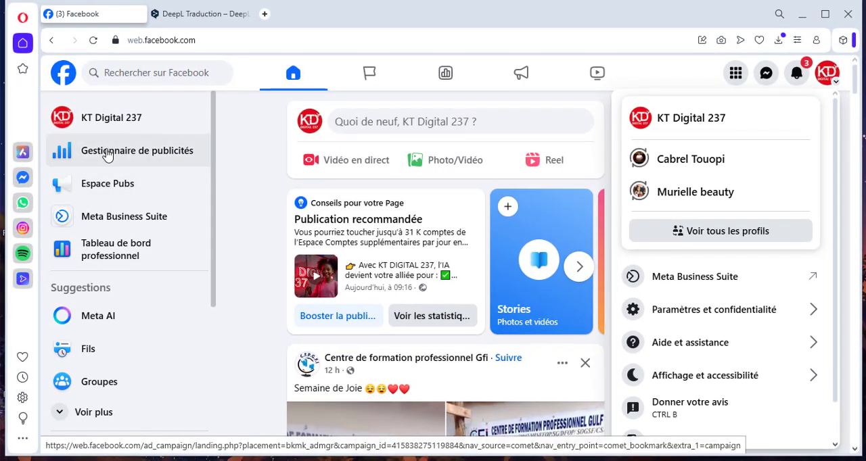
pyautogui.click(93, 40)
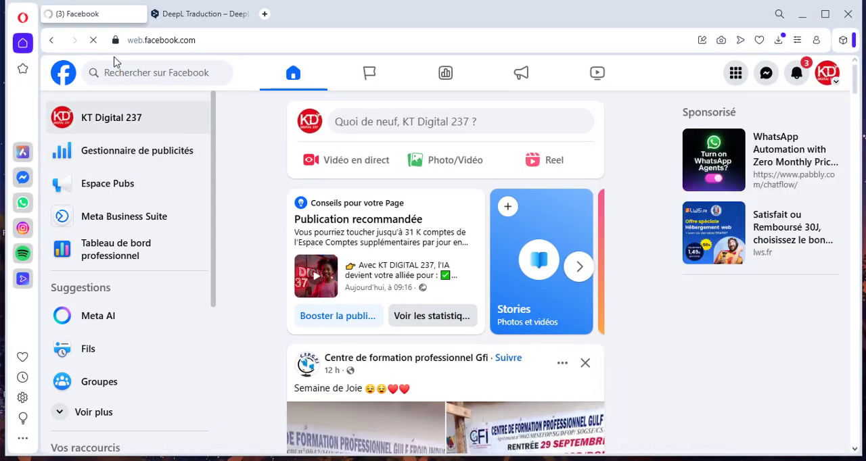
pyautogui.rightClick(112, 17)
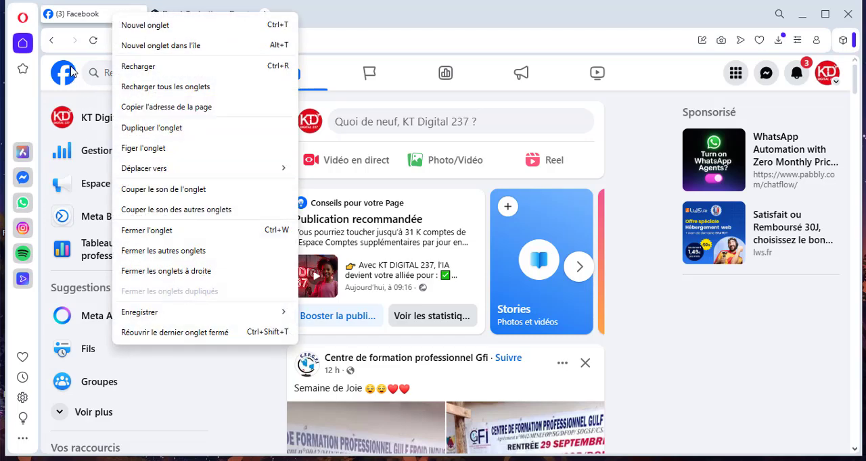
pyautogui.click(154, 129)
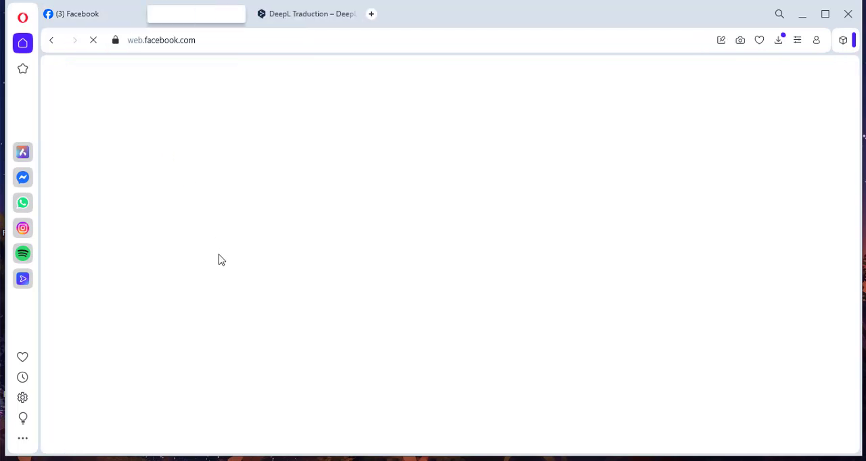
pyautogui.click(97, 19)
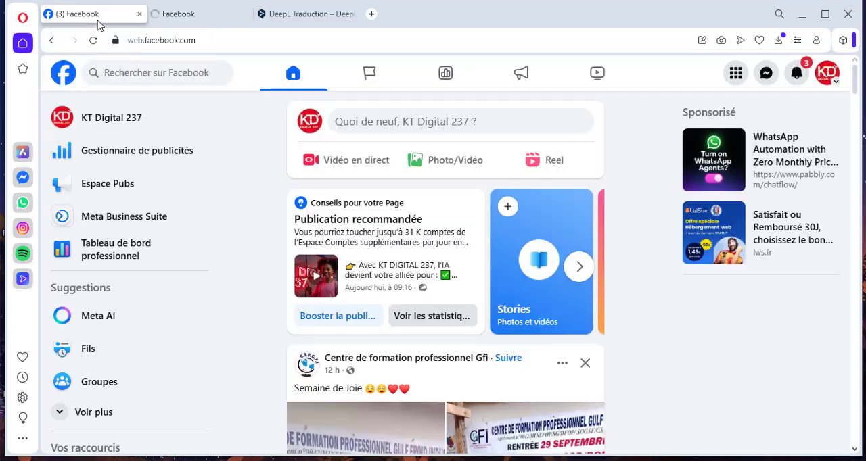
pyautogui.click(126, 150)
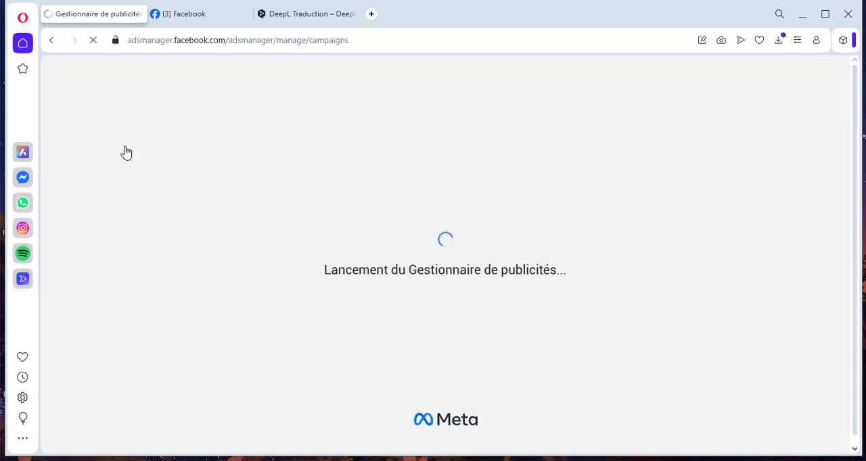
# - Make another copy of the Facebook tab and open Meta Business Suite from the KT Digital 237 account options
pyautogui.click(200, 15)
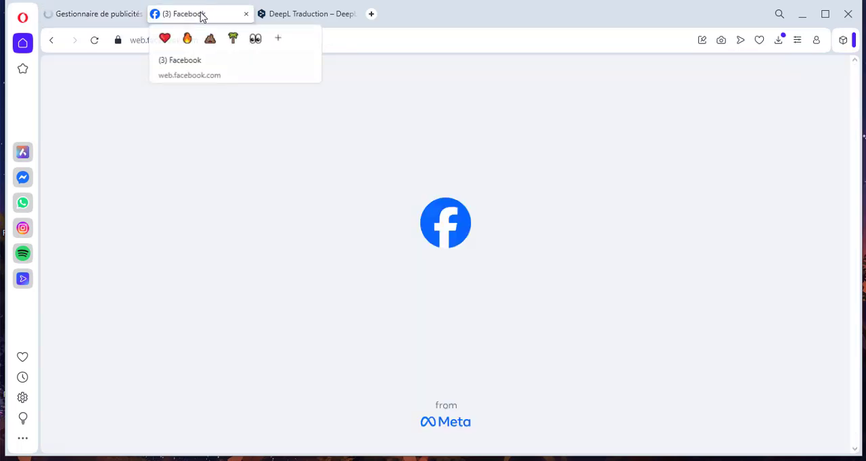
pyautogui.rightClick(202, 15)
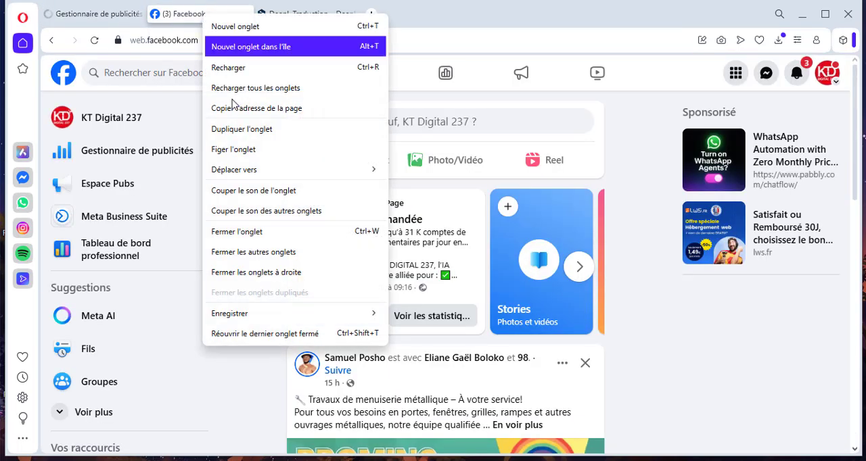
pyautogui.click(236, 135)
pyautogui.click(176, 13)
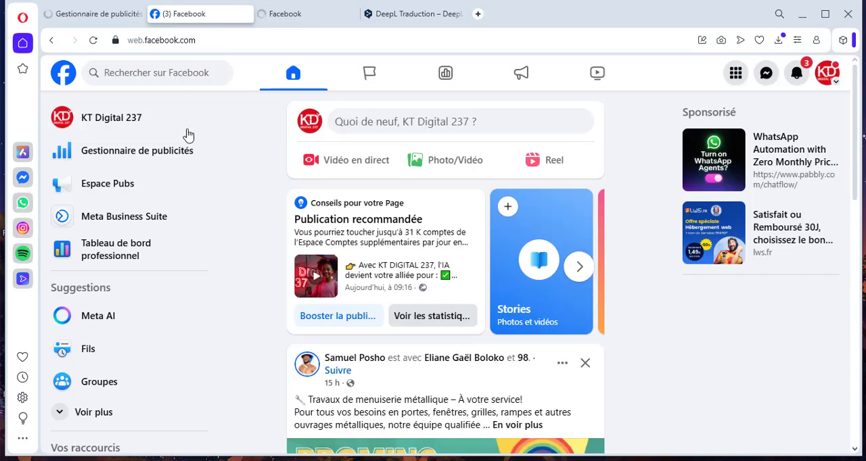
pyautogui.click(829, 75)
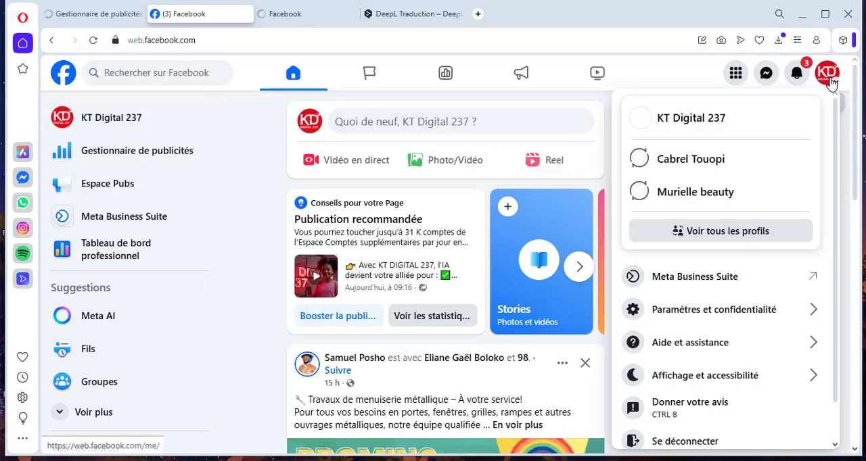
pyautogui.click(704, 285)
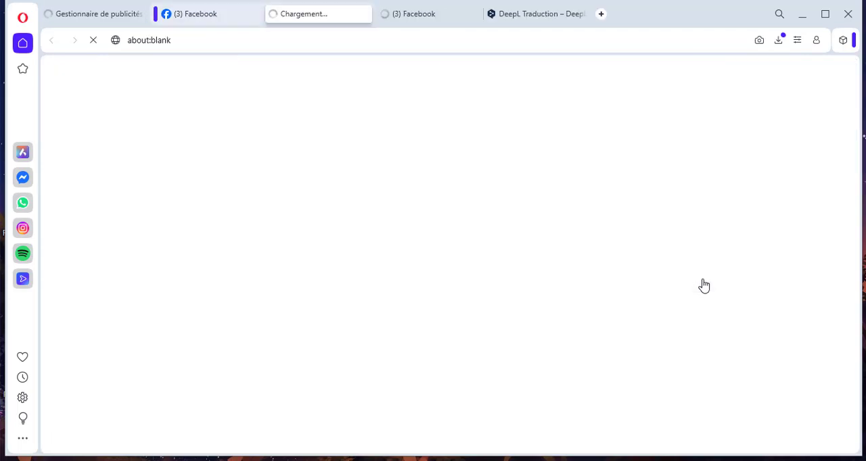
# - Look through the existing campaigns listed in Gestionnaire de publicités
pyautogui.click(96, 15)
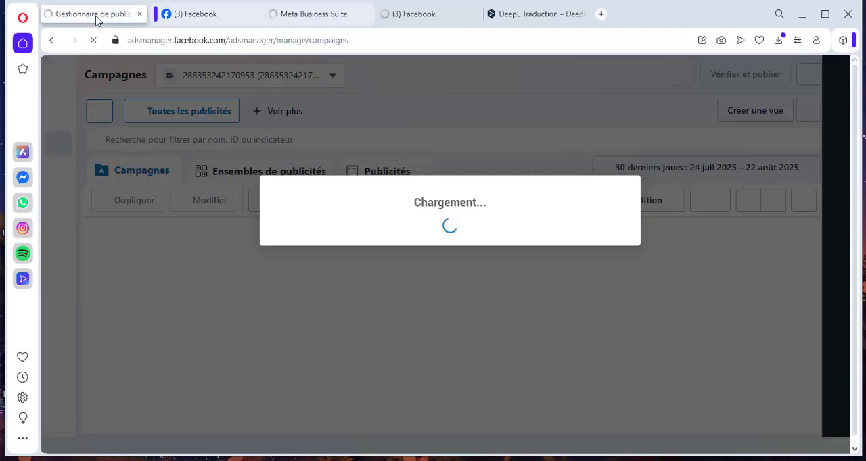
pyautogui.scroll(-10, 303, 292)
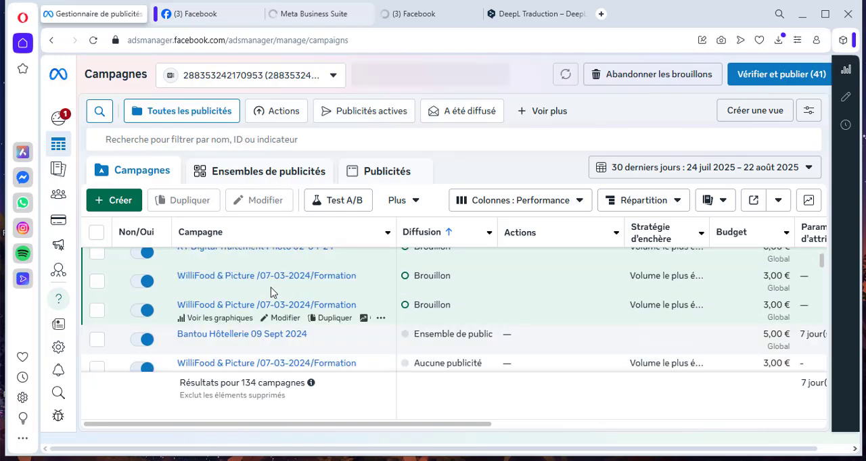
pyautogui.scroll(-5, 324, 302)
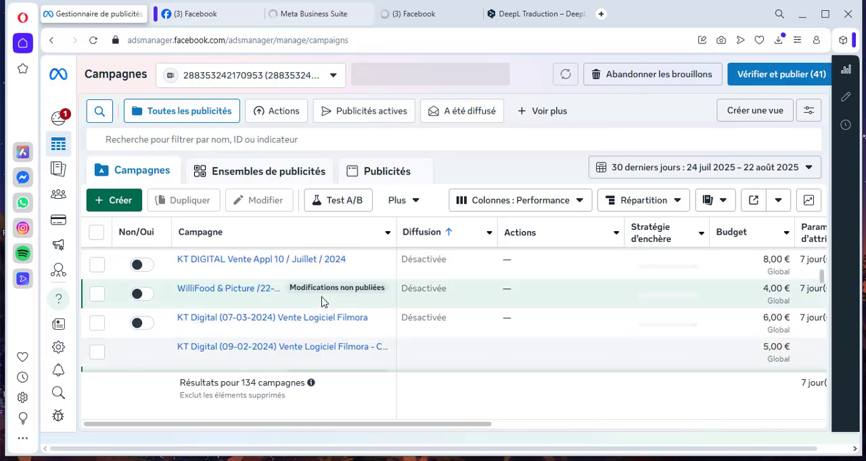
pyautogui.scroll(12, 323, 303)
pyautogui.scroll(-6, 287, 305)
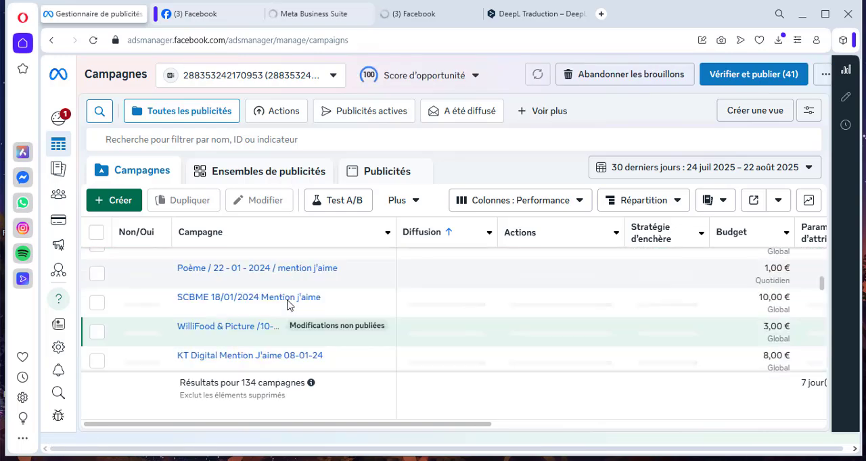
pyautogui.scroll(-3, 286, 304)
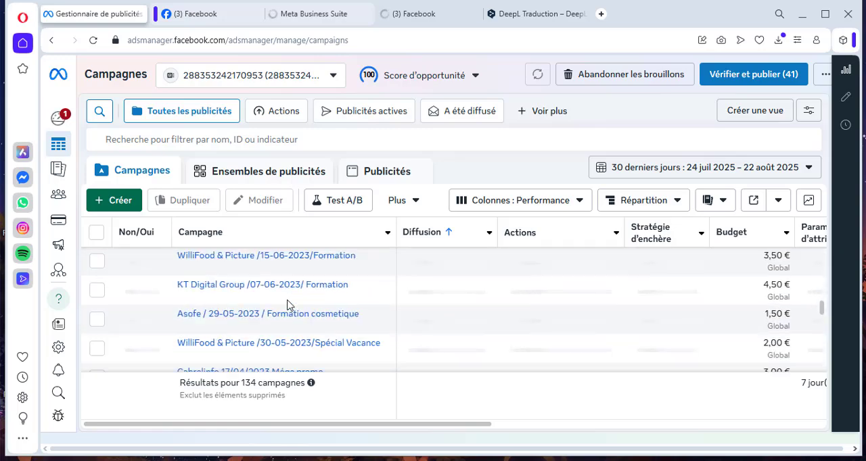
# - Go to the Meta Business Suite home page and dismiss its request to show notifications
pyautogui.click(398, 11)
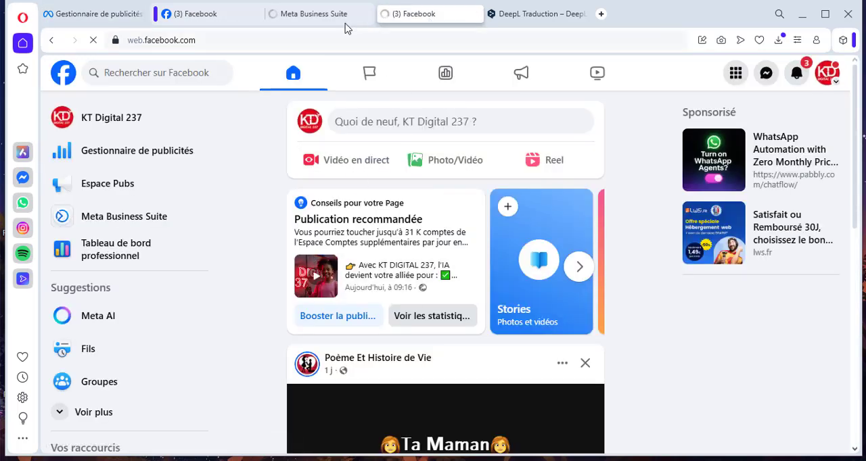
pyautogui.click(315, 15)
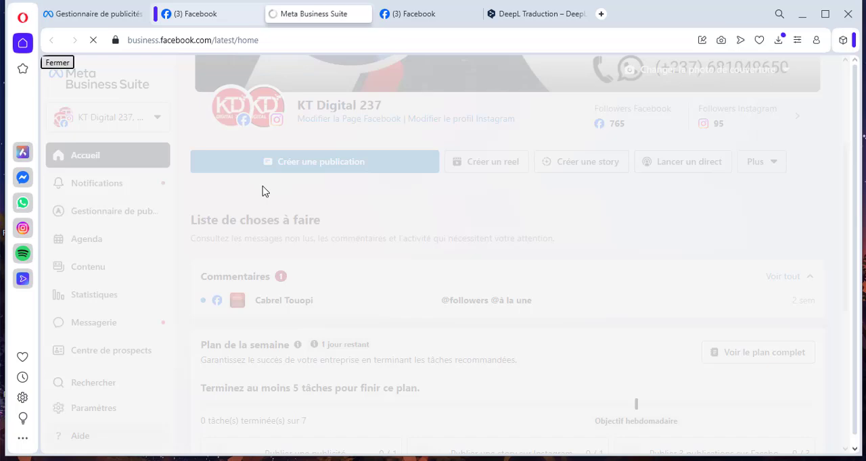
pyautogui.click(220, 13)
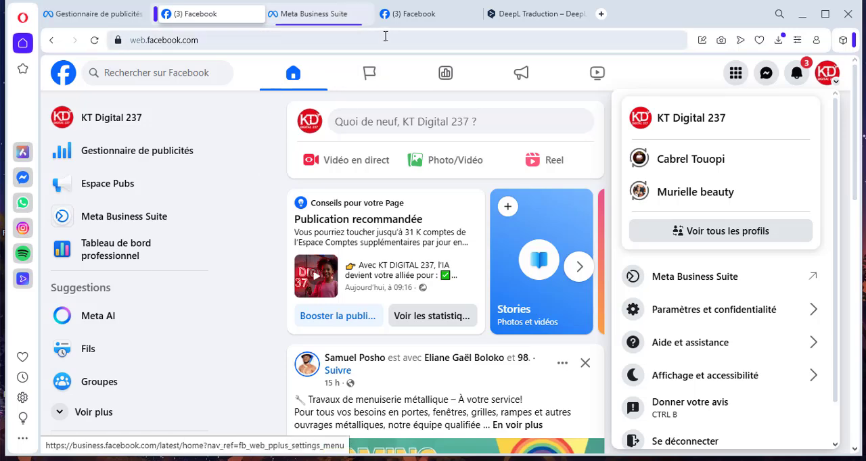
pyautogui.click(336, 20)
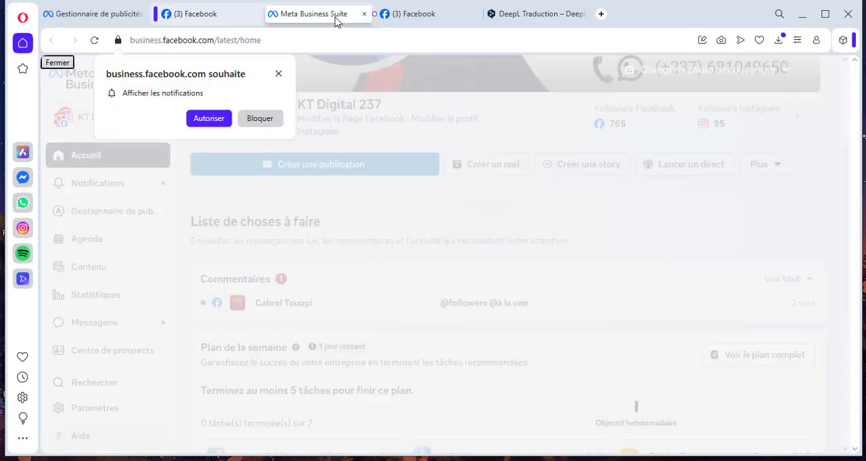
pyautogui.click(278, 73)
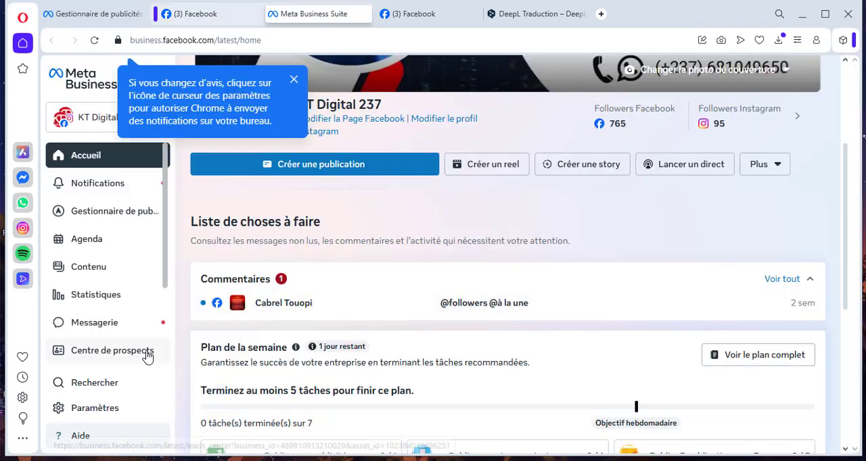
# - Review the Meta Business Suite entry in the Facebook account options of KT Digital 237
pyautogui.click(196, 14)
pyautogui.click(838, 81)
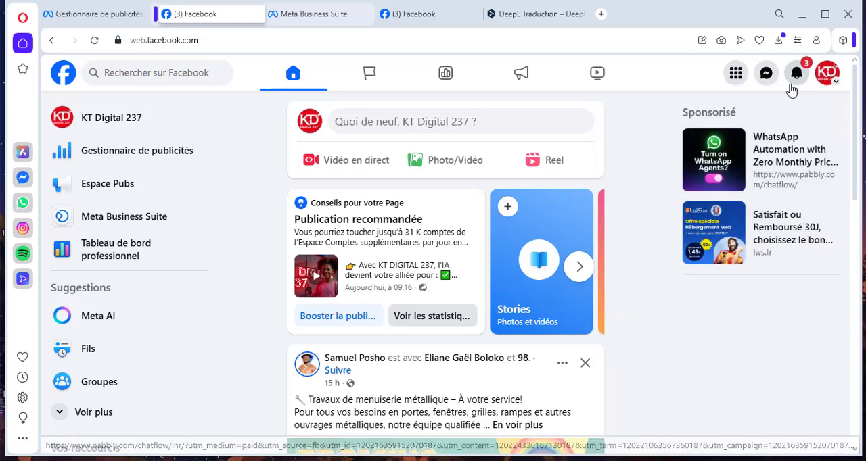
pyautogui.click(839, 83)
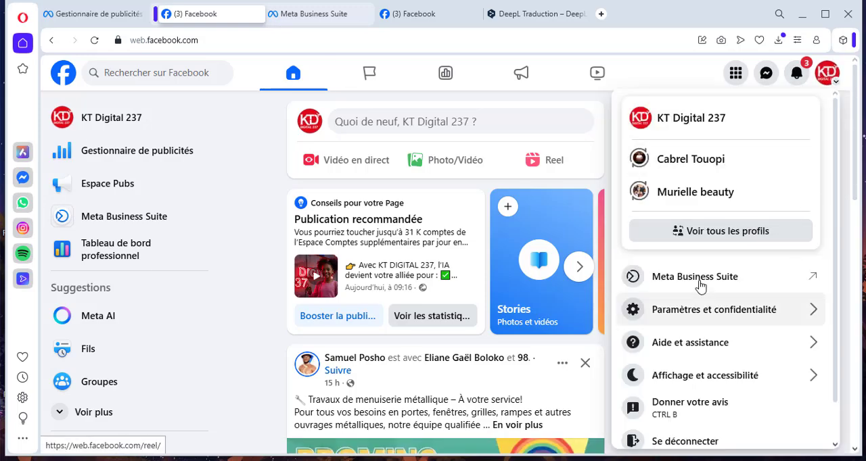
pyautogui.click(831, 78)
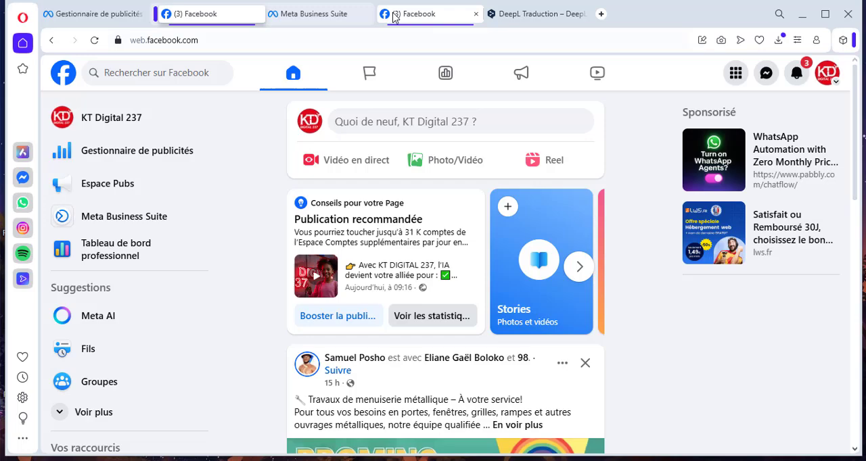
# - Open Gestionnaire de publicités from the full list of tools in Meta Business Suite
pyautogui.click(310, 15)
pyautogui.scroll(-3, 134, 300)
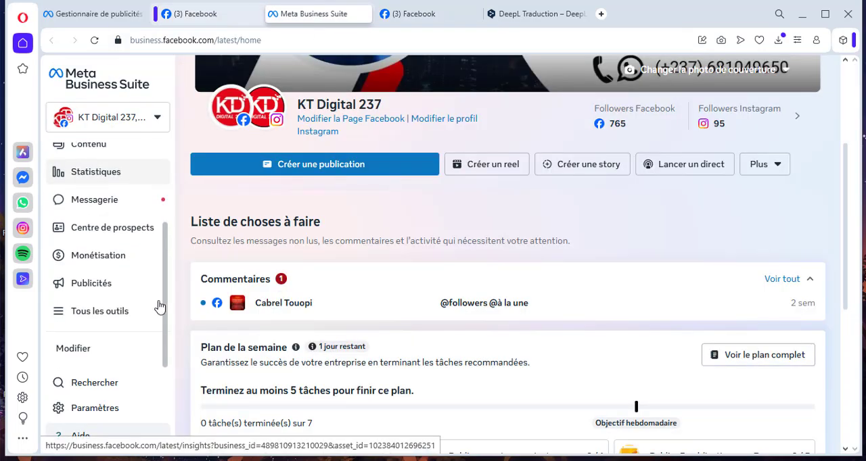
pyautogui.click(65, 315)
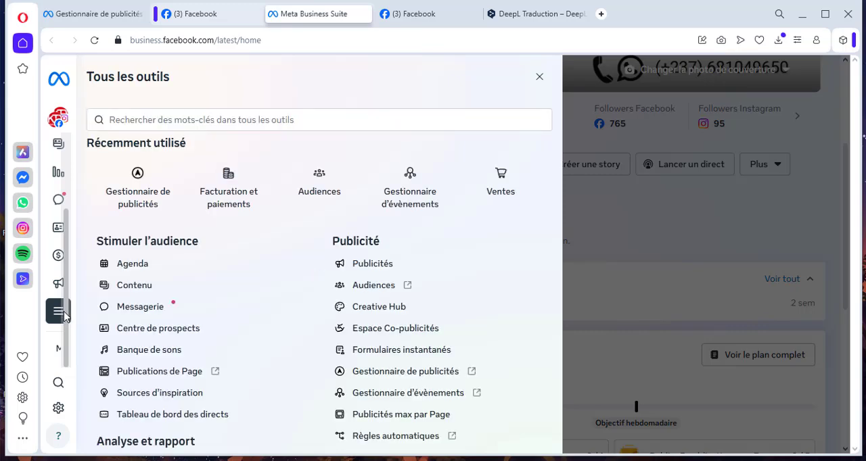
pyautogui.click(367, 376)
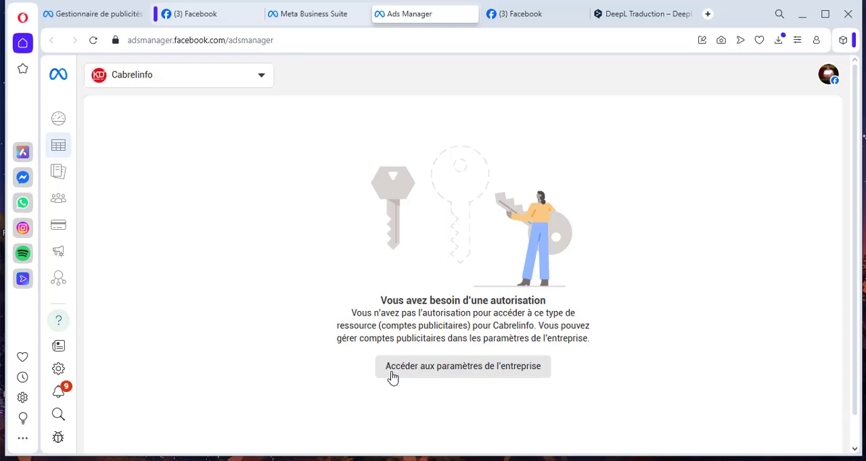
# - Close the extra Ads Manager and Meta Business Suite tabs to return to the first Gestionnaire de publicités page
pyautogui.moveTo(146, 244)
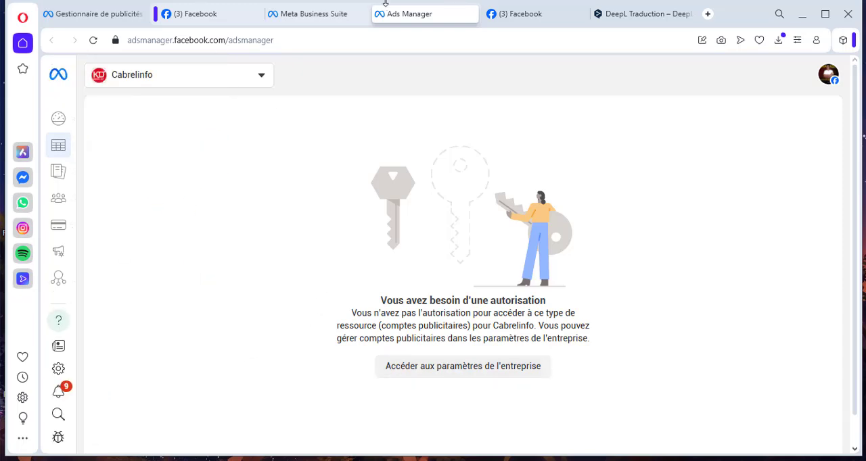
pyautogui.click(472, 13)
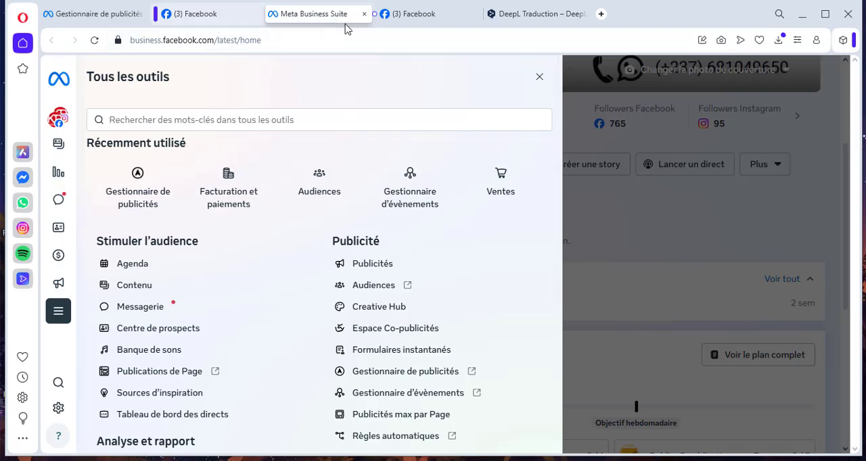
pyautogui.click(364, 14)
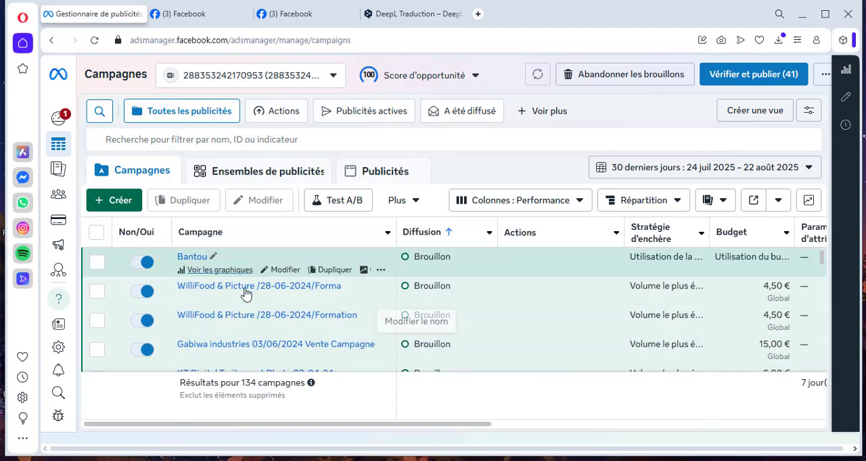
# - Look through the campaign list and open the ad account's Facturation et paiements page
pyautogui.scroll(-1, 236, 308)
pyautogui.scroll(-20, 237, 308)
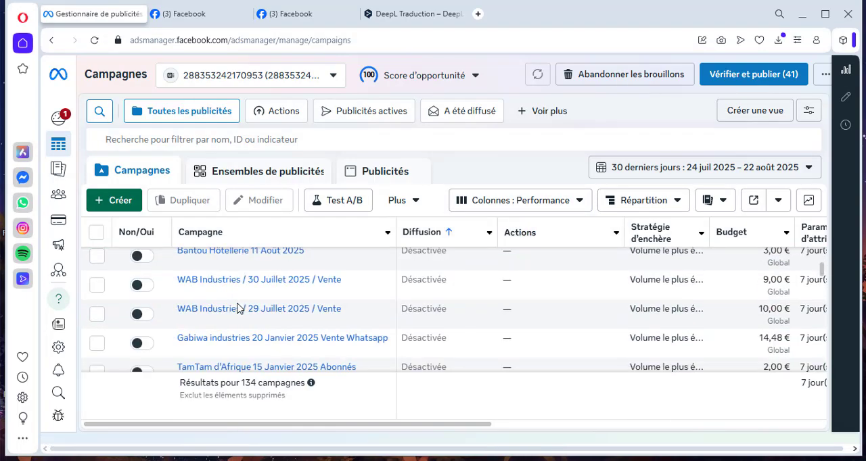
pyautogui.scroll(-10, 236, 308)
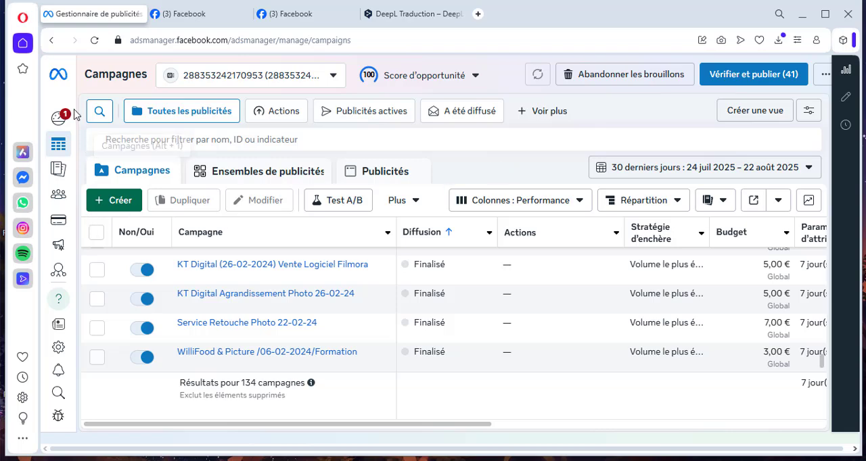
pyautogui.moveTo(68, 136)
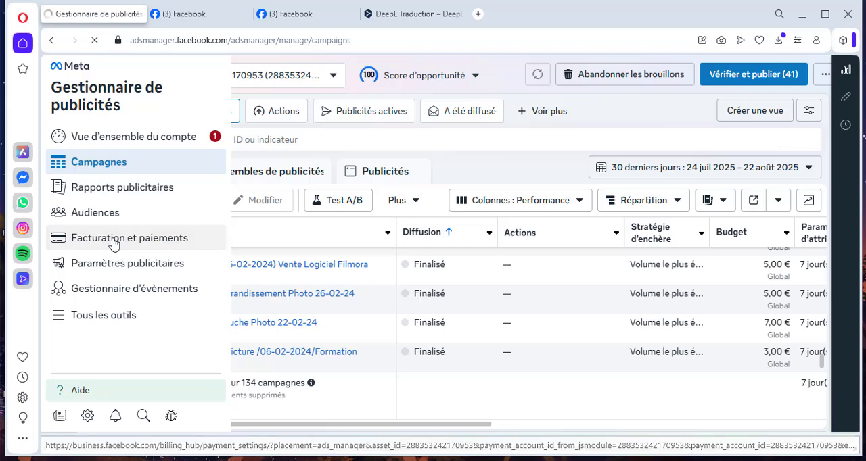
pyautogui.click(113, 244)
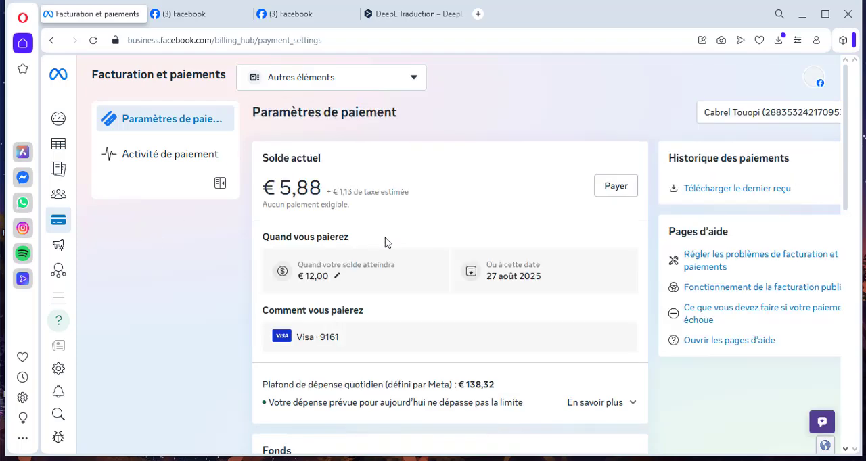
# - View the options for adding a payment method under Moyens de paiement, and close the dialog without adding one
pyautogui.scroll(-5, 385, 296)
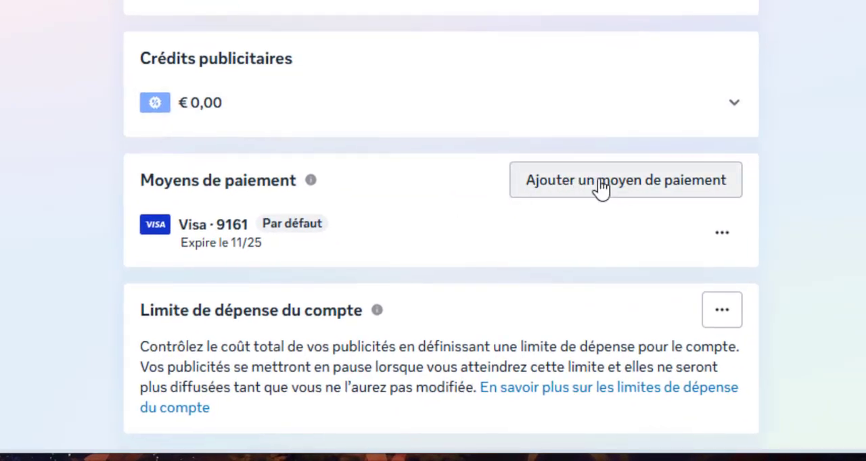
pyautogui.click(548, 187)
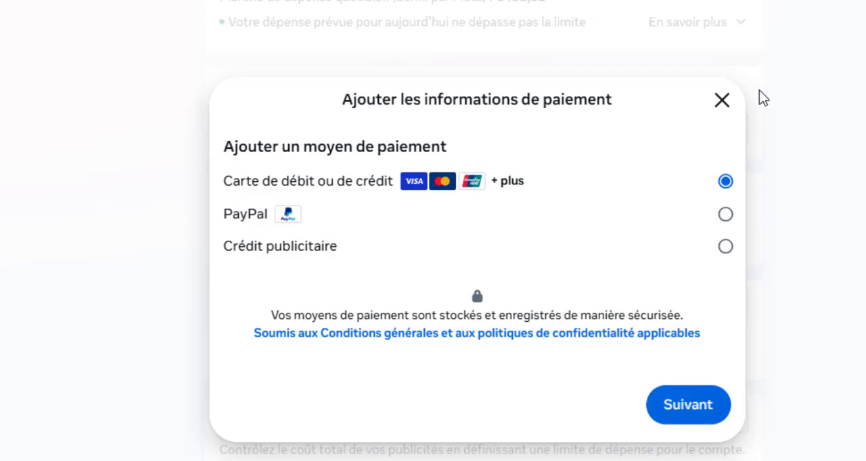
pyautogui.click(721, 101)
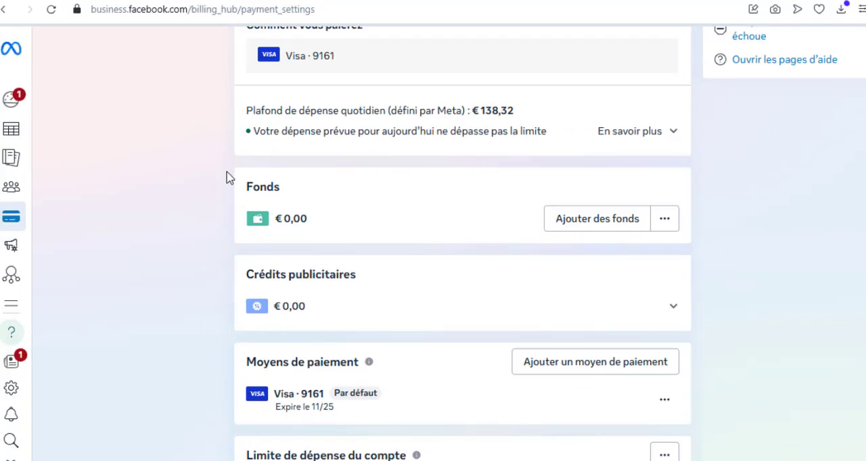
# - Return from the payment settings to the Campagnes list of the ad account
pyautogui.scroll(5, 203, 169)
pyautogui.moveTo(58, 144)
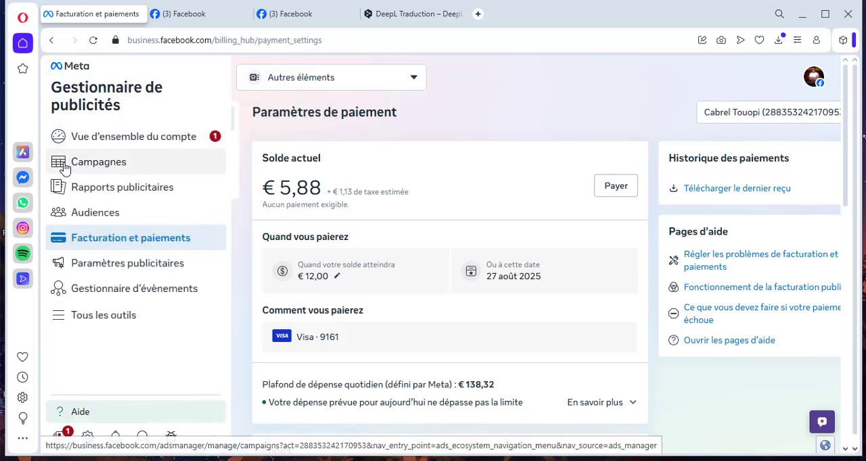
pyautogui.click(103, 170)
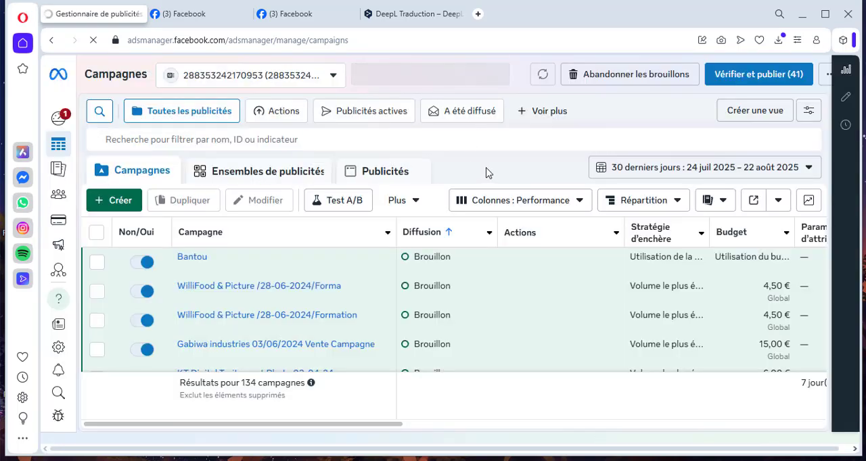
# - Create a new Enchères campaign with the Interactions objective and the Campagne d'interactions manuelle configuration
pyautogui.click(108, 201)
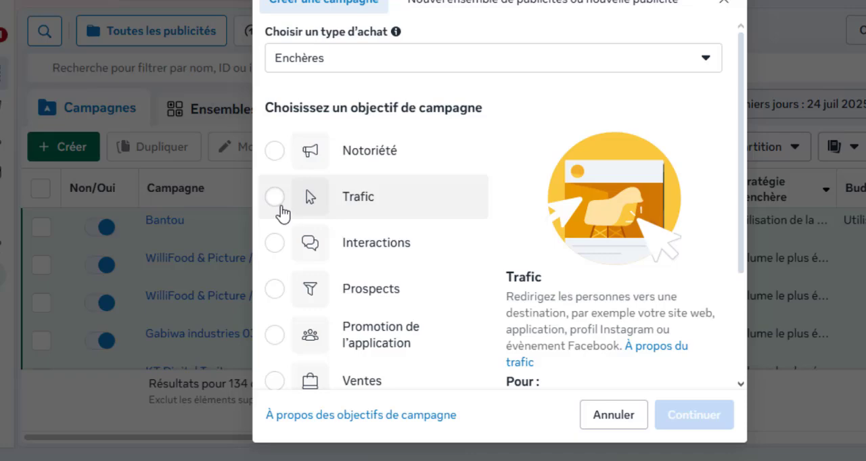
pyautogui.scroll(-1, 459, 225)
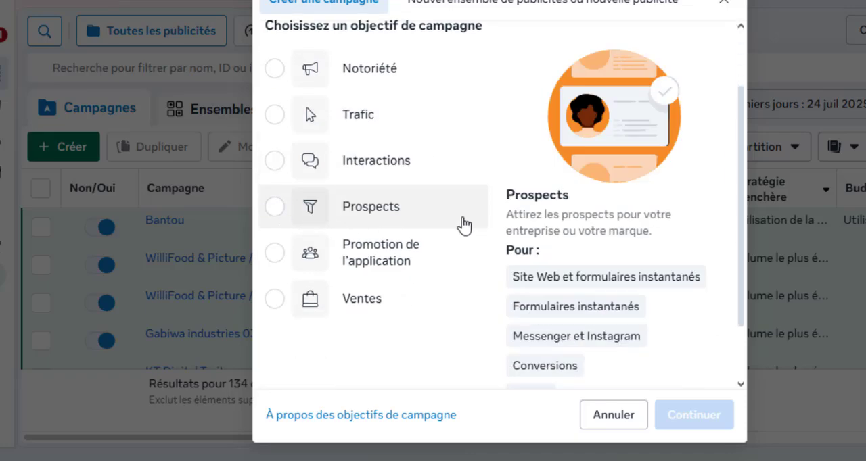
pyautogui.scroll(1, 460, 225)
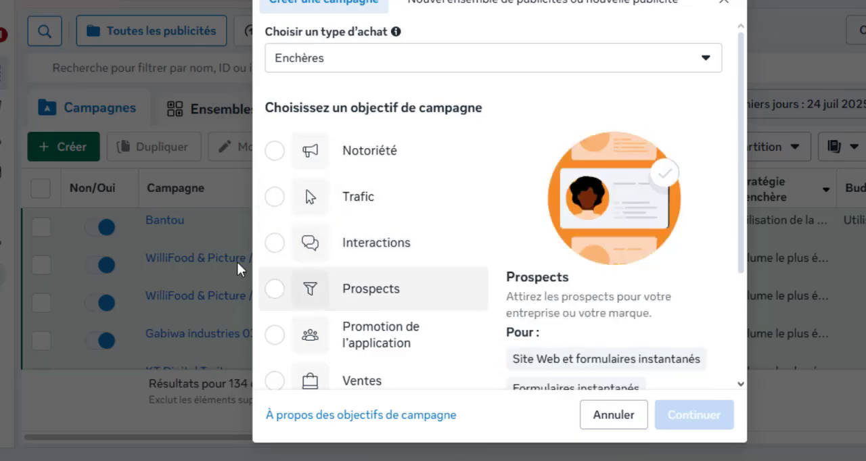
pyautogui.click(276, 247)
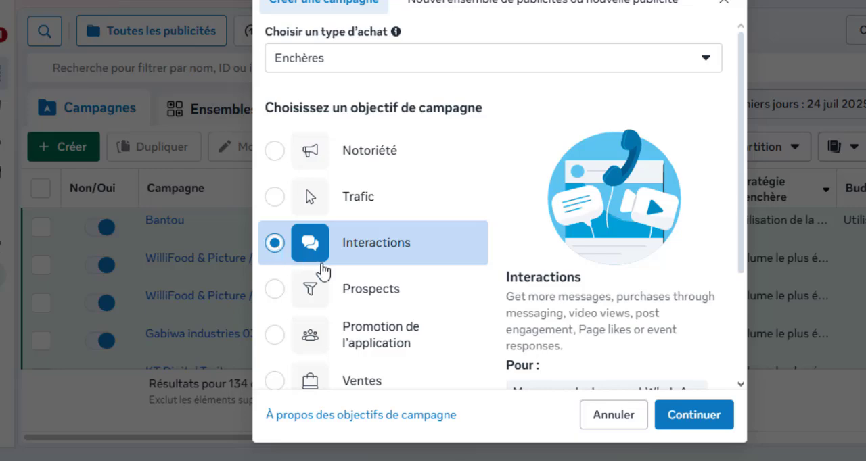
pyautogui.click(694, 414)
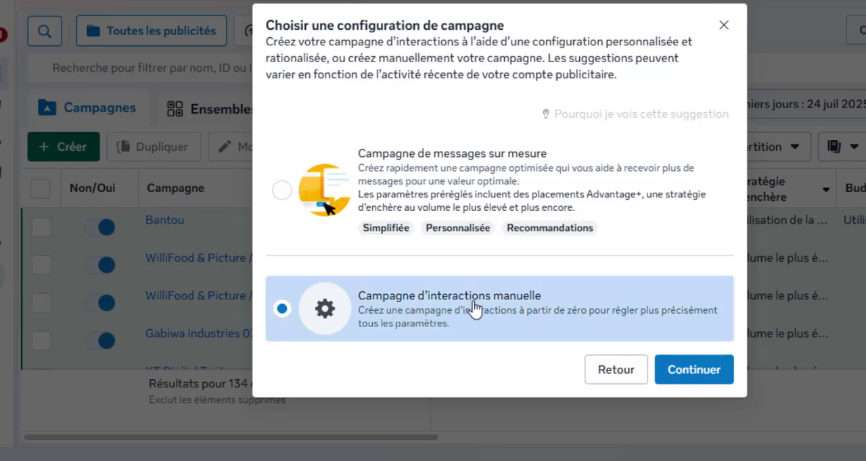
pyautogui.click(689, 379)
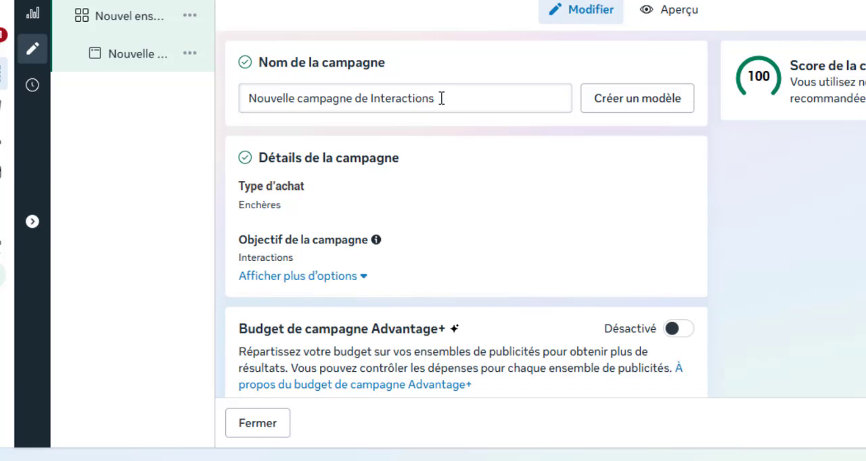
# - Rename the campaign with the client's full name followed by "/ 23 Août 2025 / Whasapp"
pyautogui.moveTo(440, 98); pyautogui.dragTo(209, 99)
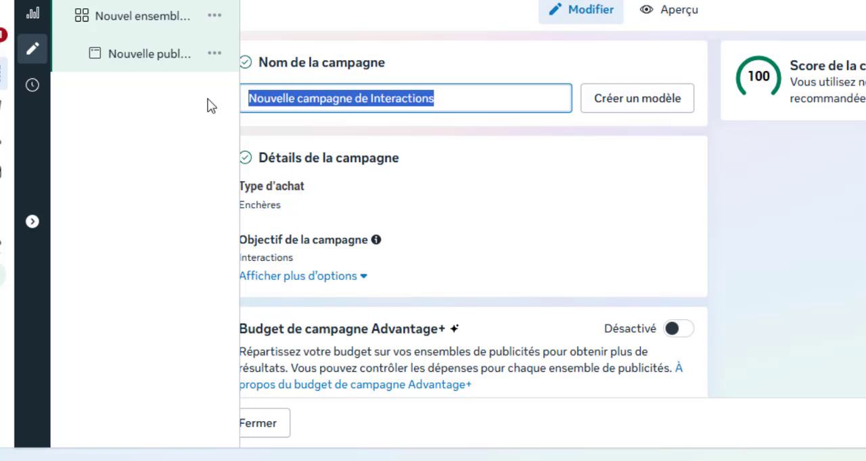
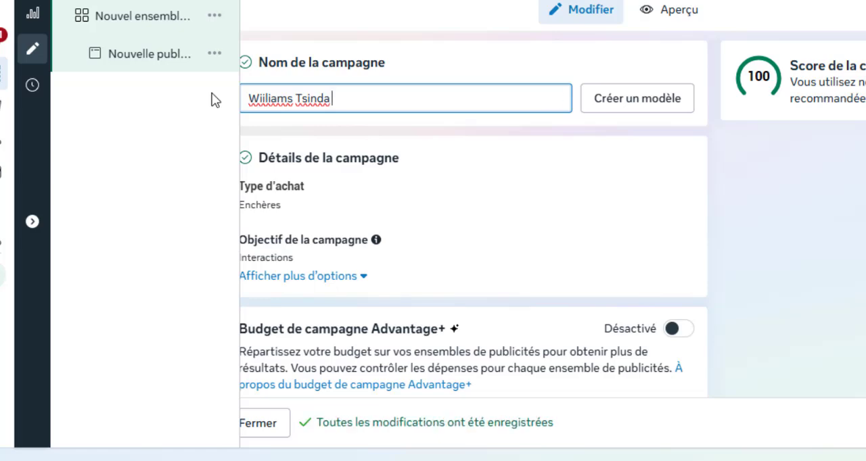
pyautogui.write('/ ')
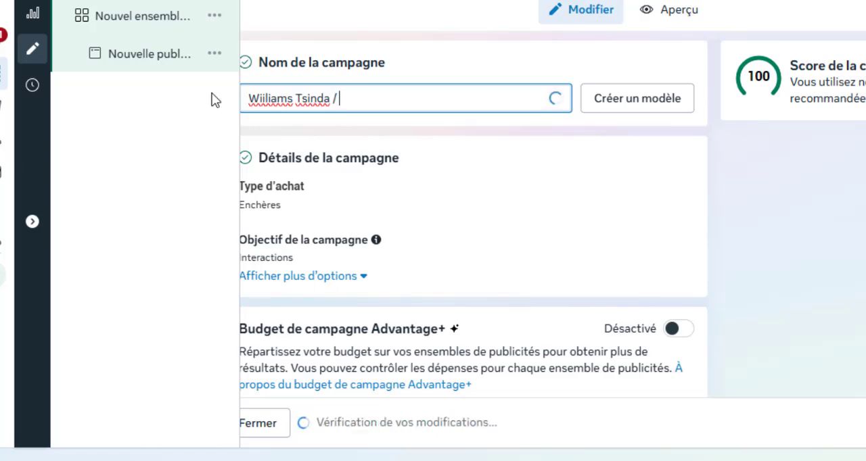
pyautogui.write('23')
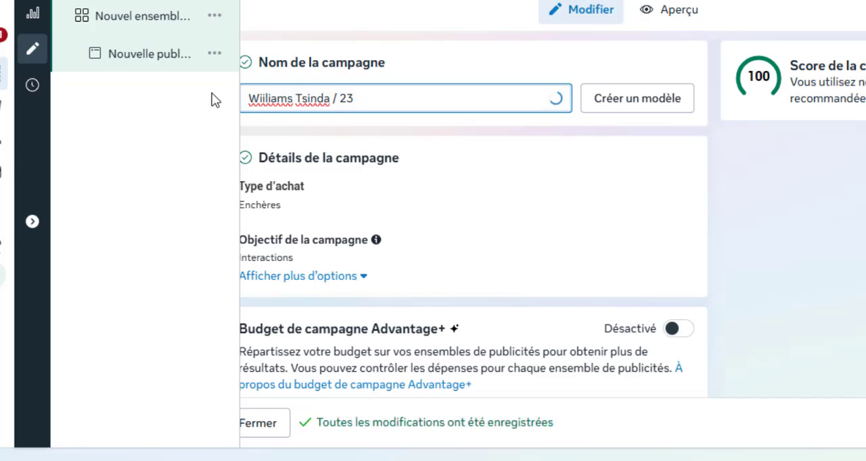
pyautogui.write(' Août')
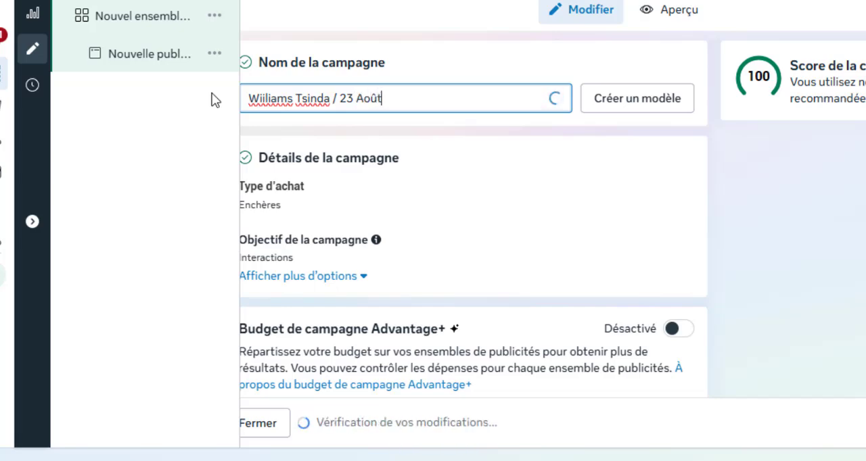
pyautogui.write(' 2025')
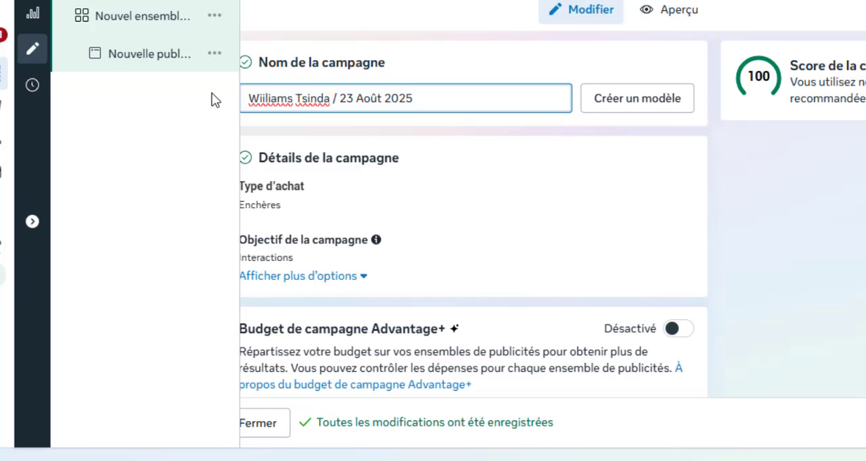
pyautogui.write('/')
pyautogui.write(' Whasaap')
pyautogui.press('BackSpace')
pyautogui.press('BackSpace')
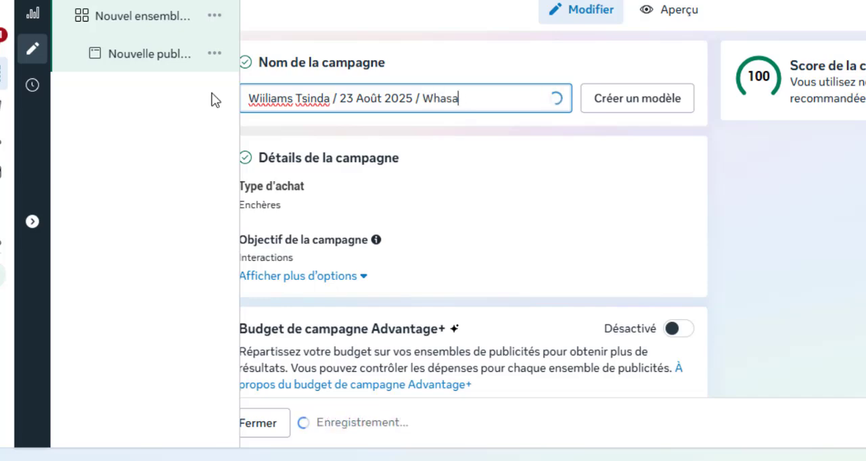
pyautogui.write('pp')
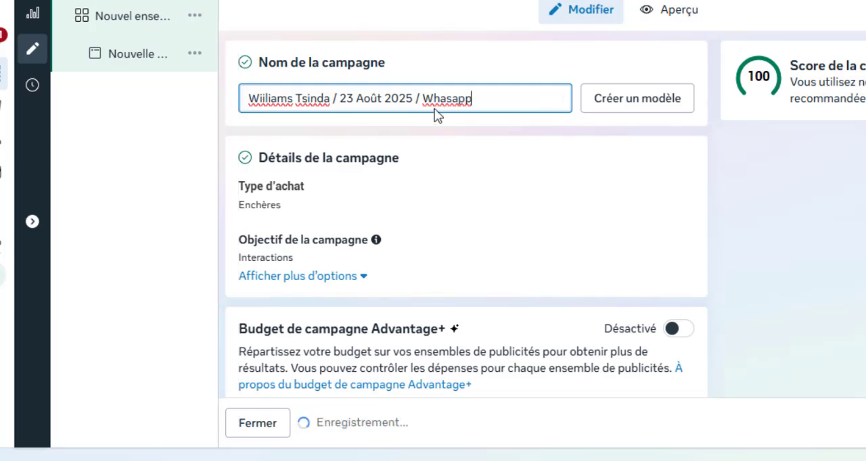
# - Copy the complete campaign name from the Nom de la campagne field
pyautogui.moveTo(489, 93); pyautogui.dragTo(200, 103)
pyautogui.rightClick(272, 99)
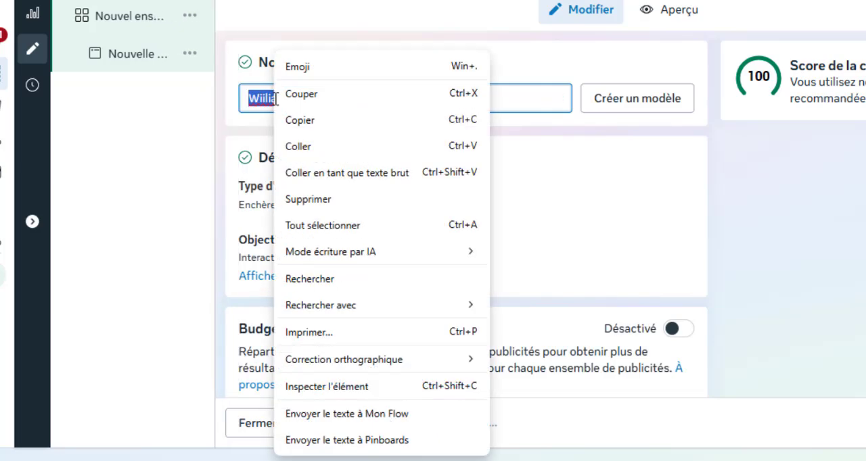
pyautogui.click(295, 125)
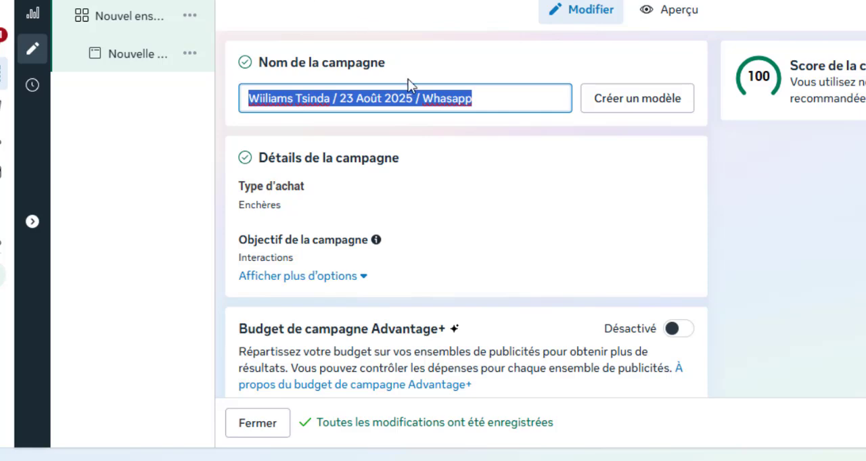
# - Enable Budget de campagne Advantage+ for the campaign and set its budget type to Budget global
pyautogui.scroll(-3, 533, 188)
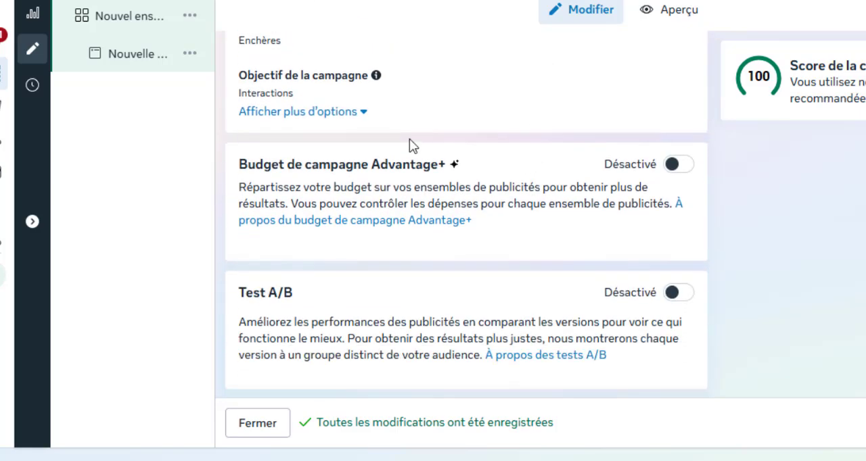
pyautogui.click(678, 172)
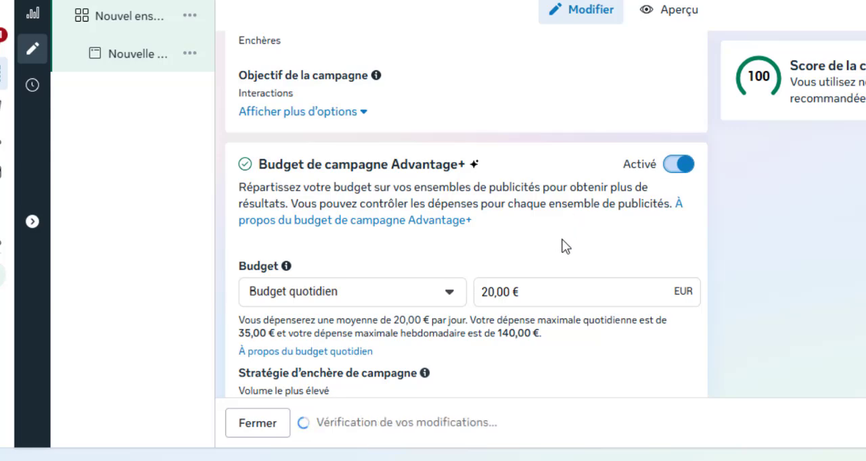
pyautogui.scroll(-3, 376, 280)
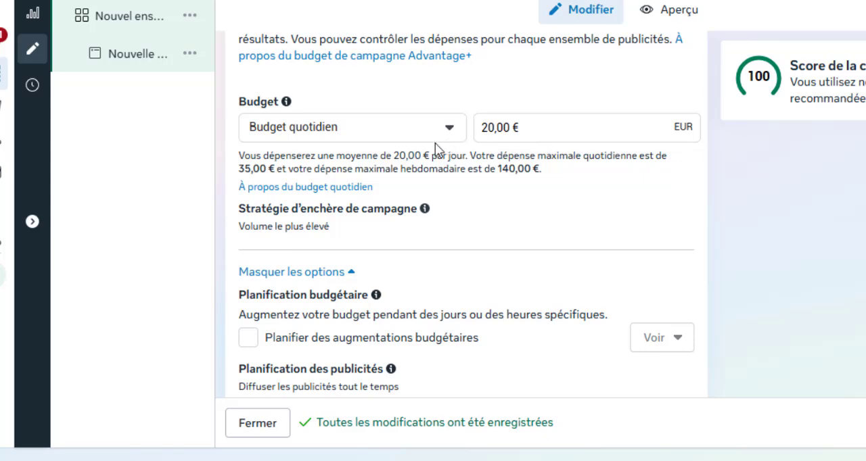
pyautogui.click(450, 131)
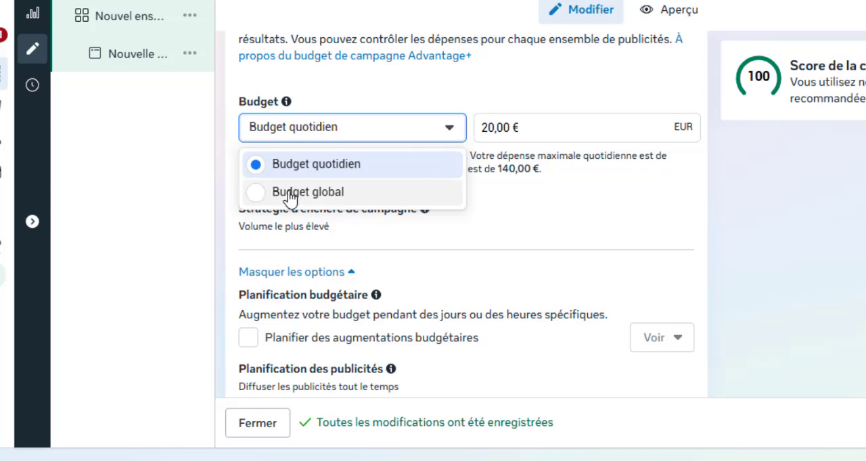
pyautogui.click(254, 195)
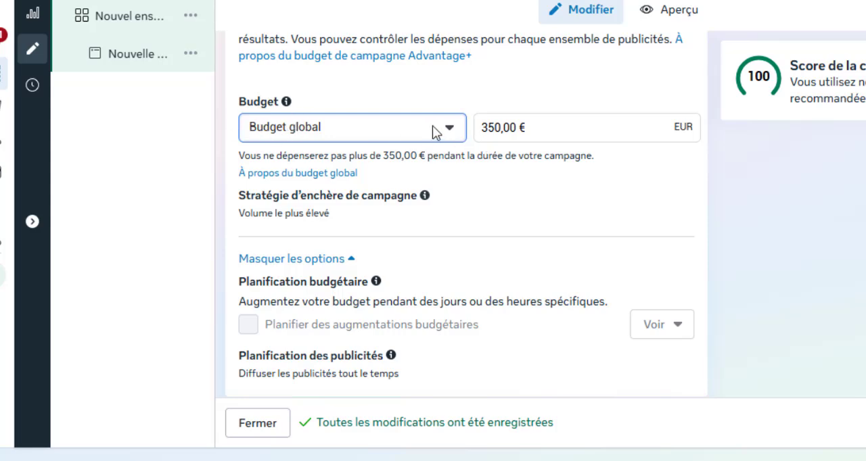
# - Set the campaign's global budget amount to 4,50 €
pyautogui.click(497, 129)
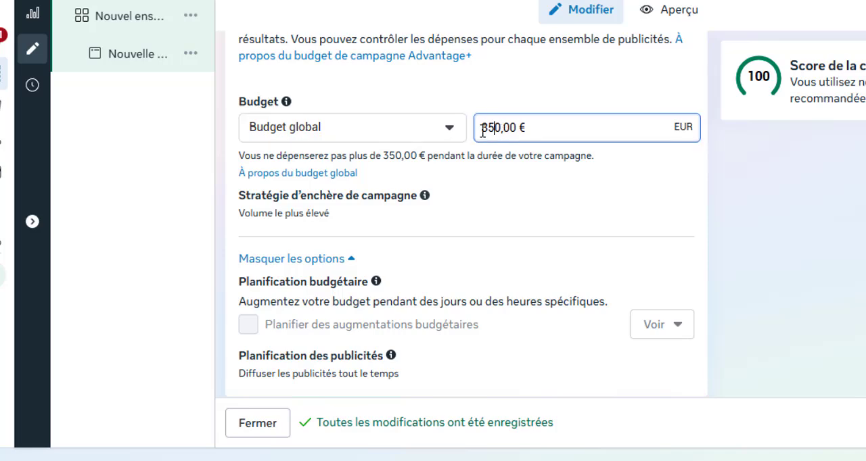
pyautogui.moveTo(482, 131); pyautogui.dragTo(456, 126)
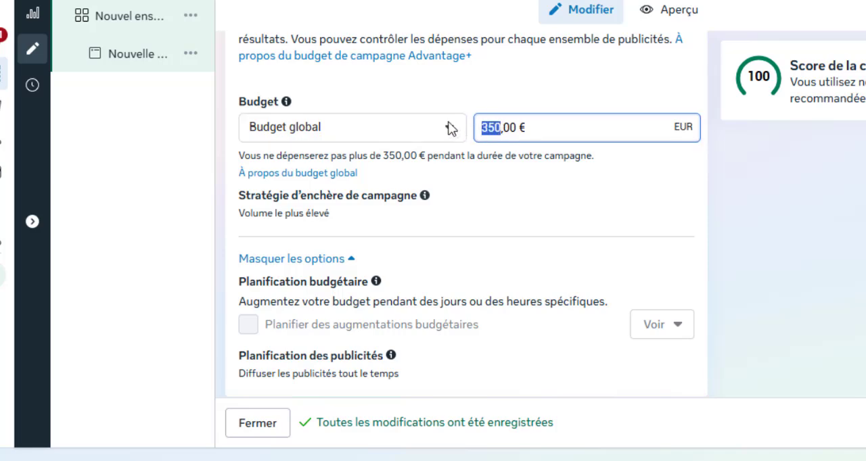
pyautogui.write('4')
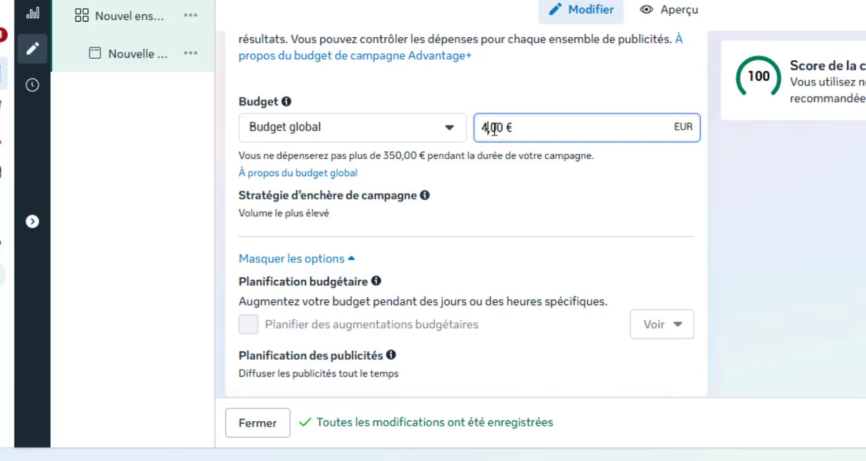
pyautogui.moveTo(490, 129); pyautogui.dragTo(501, 126)
pyautogui.write('5')
# - Rename the ad set by replacing its default name with the copied campaign name
pyautogui.scroll(-5, 473, 206)
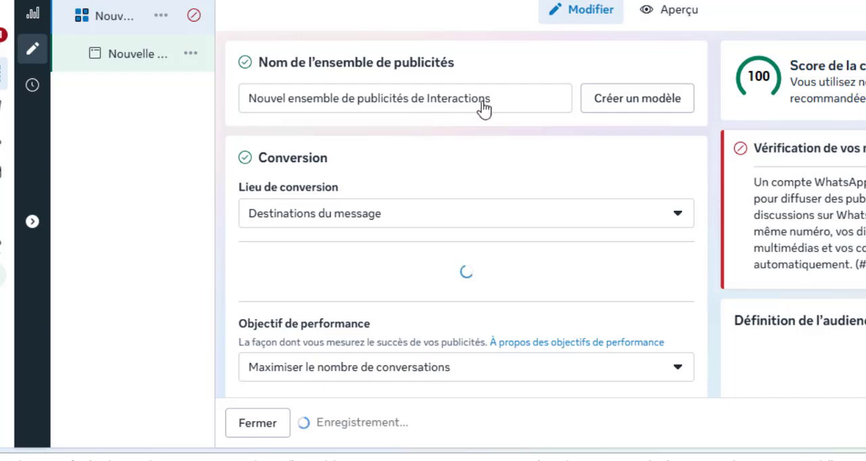
pyautogui.moveTo(519, 96); pyautogui.dragTo(192, 109)
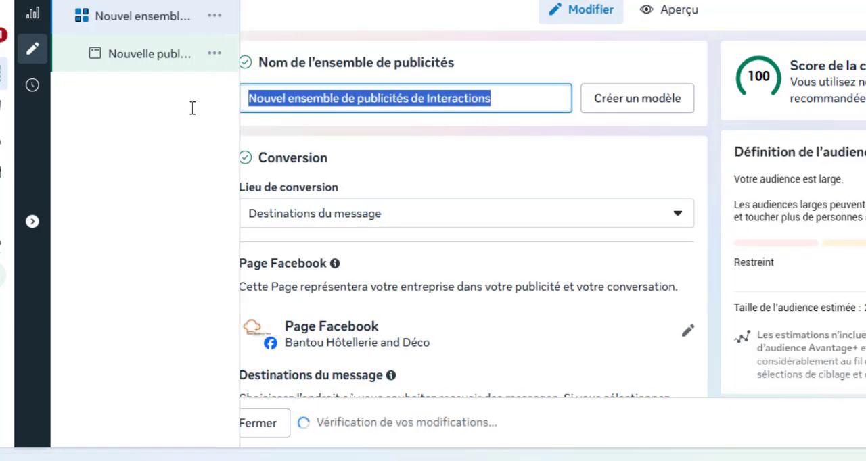
pyautogui.hotkey('ctrl', 'v')
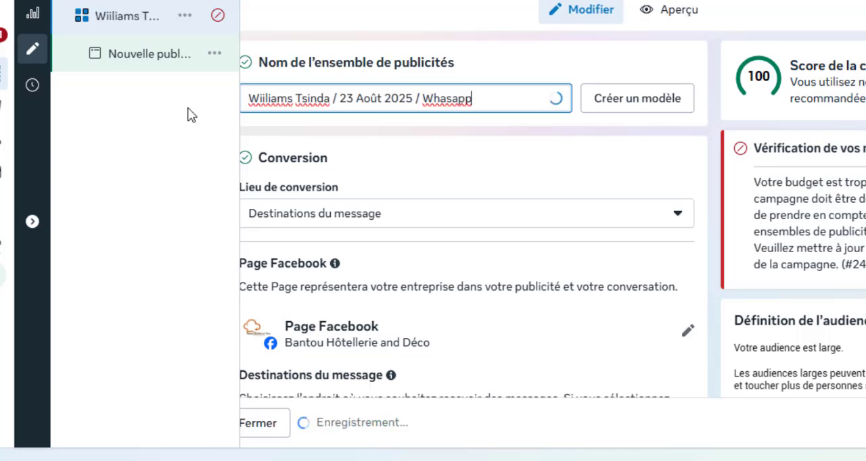
# - Examine the available Lieu de conversion options for the ad set, keeping Destinations du message selected
pyautogui.scroll(-1, 406, 156)
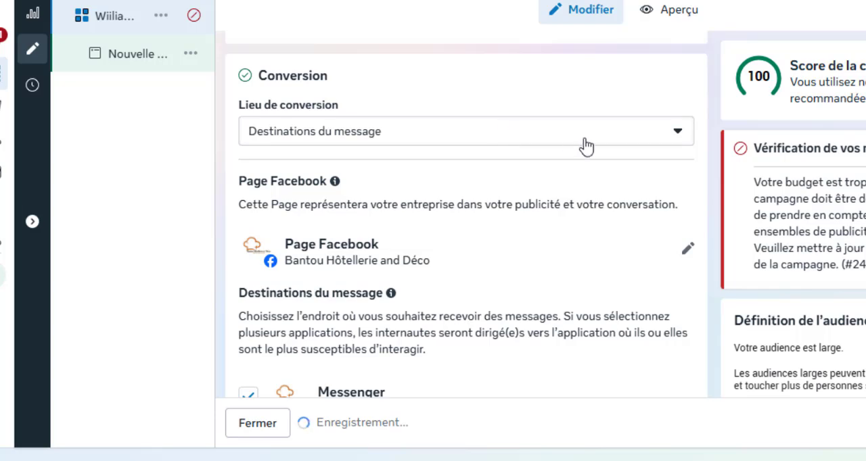
pyautogui.click(685, 134)
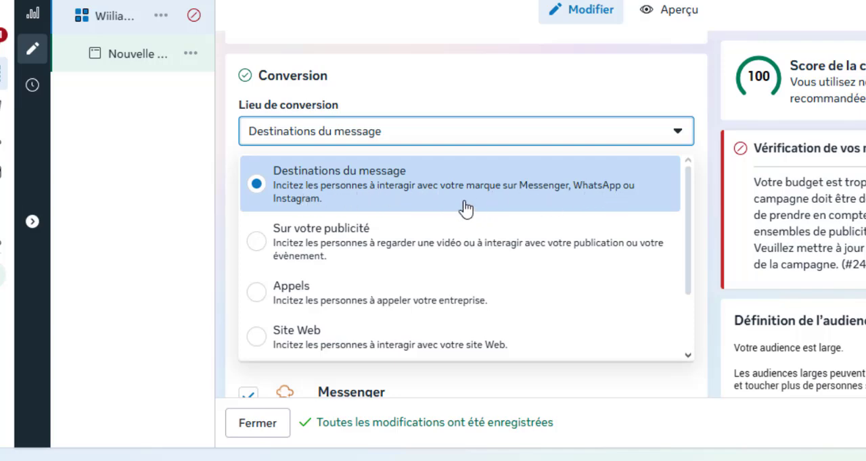
pyautogui.scroll(-2, 467, 205)
pyautogui.scroll(2, 467, 205)
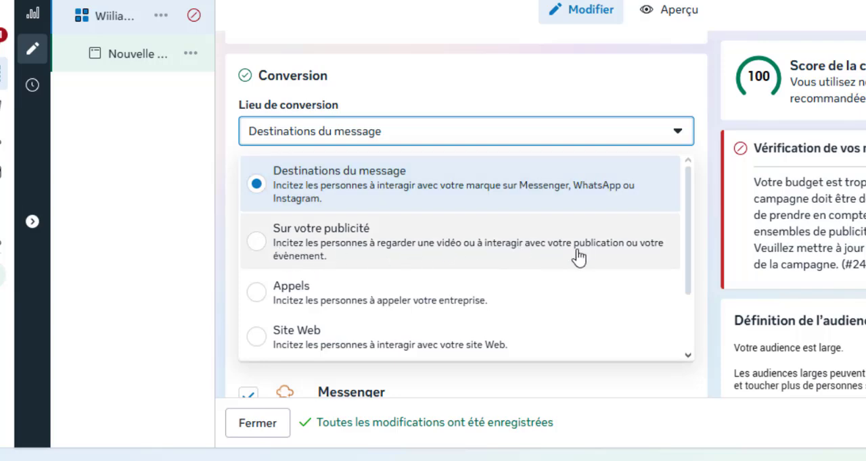
pyautogui.scroll(-2, 541, 298)
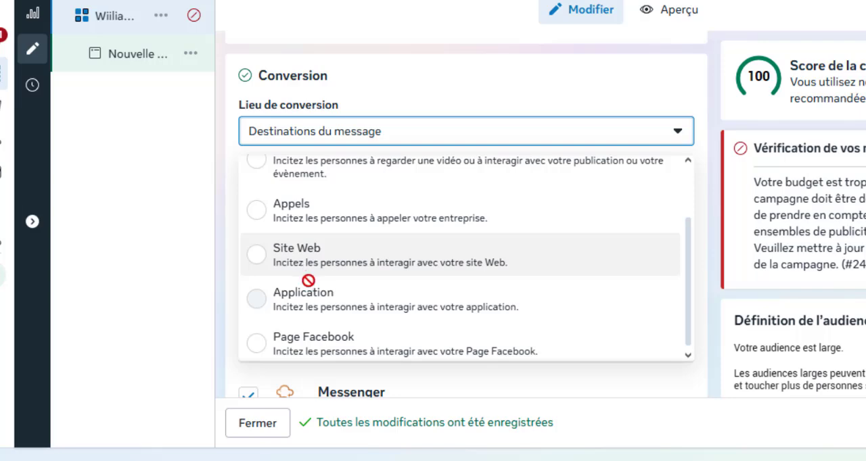
pyautogui.moveTo(311, 292)
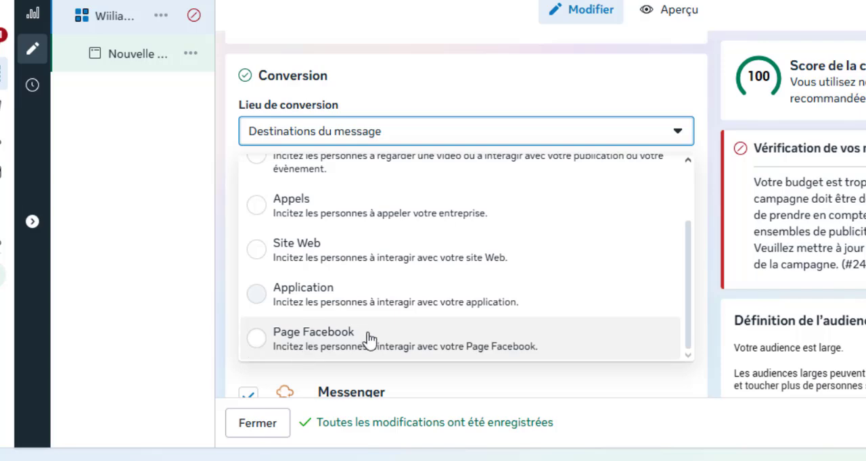
pyautogui.scroll(3, 366, 341)
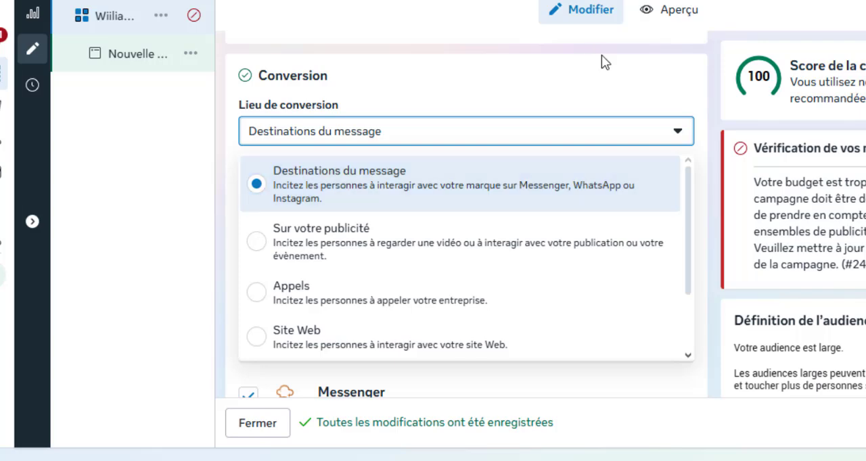
pyautogui.click(607, 94)
# - Search the Facebook Pages for the client's name and select the client's official Page for the ad set
pyautogui.scroll(-2, 561, 239)
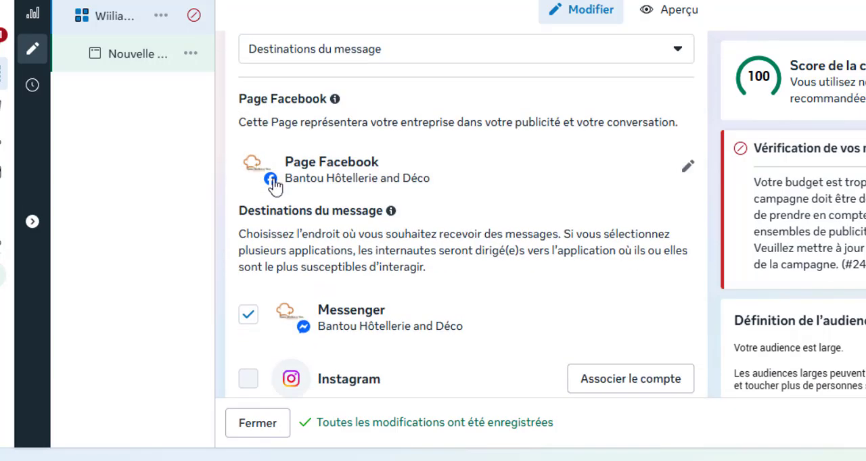
pyautogui.click(687, 169)
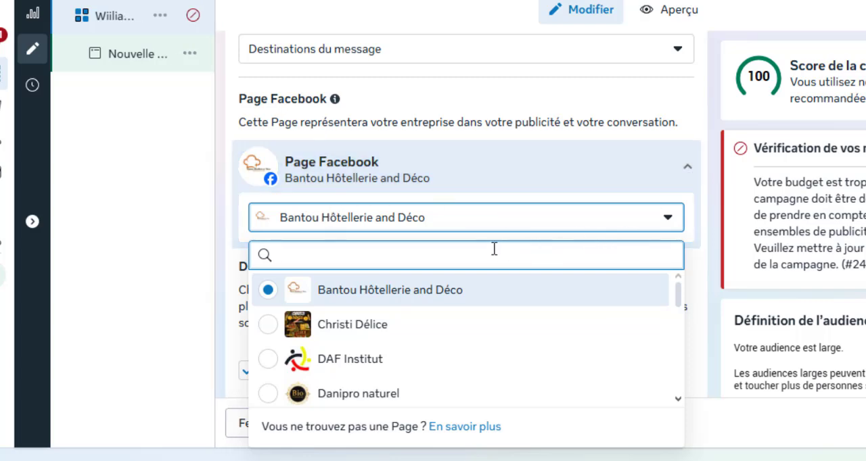
pyautogui.write('wi')
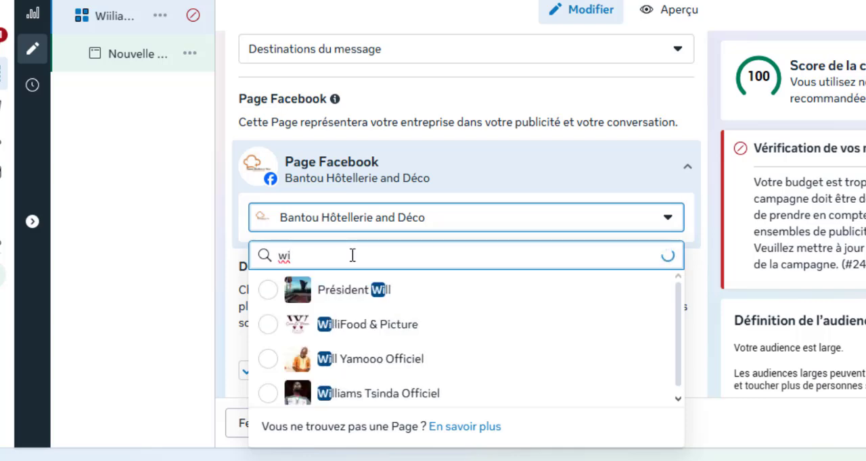
pyautogui.write('lli')
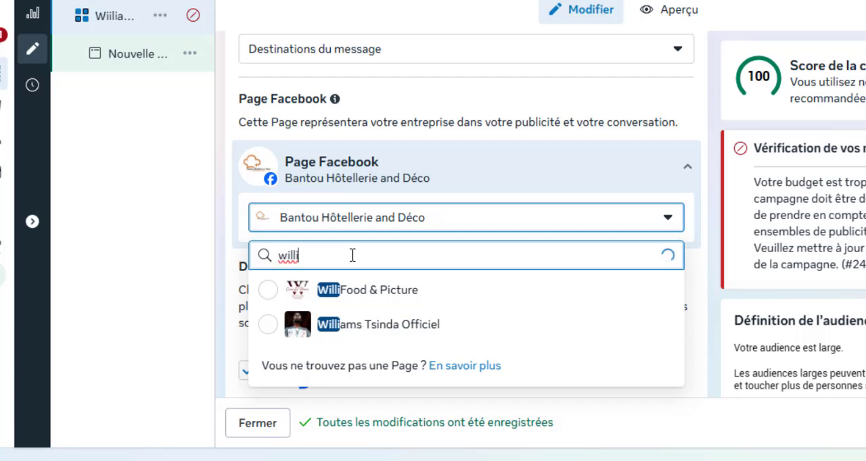
pyautogui.click(272, 330)
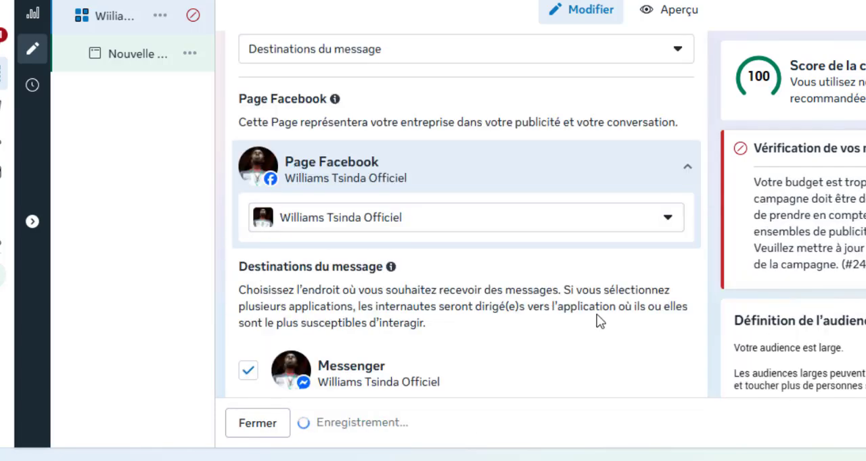
# - Deselect Messenger under Destinations du message, keeping WhatsApp as the only message destination
pyautogui.scroll(-3, 493, 271)
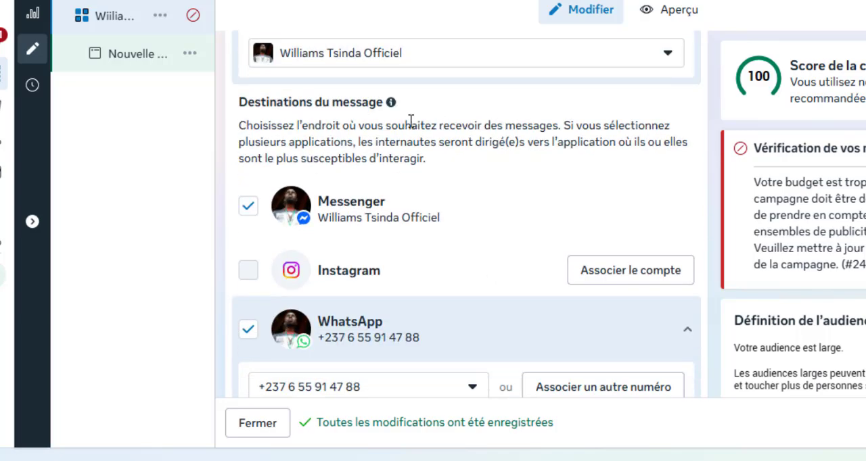
pyautogui.scroll(-1, 410, 120)
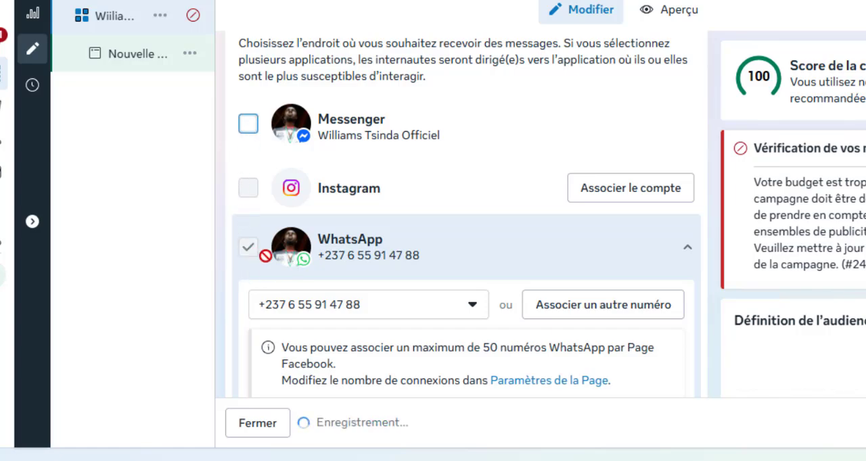
pyautogui.scroll(-1, 421, 333)
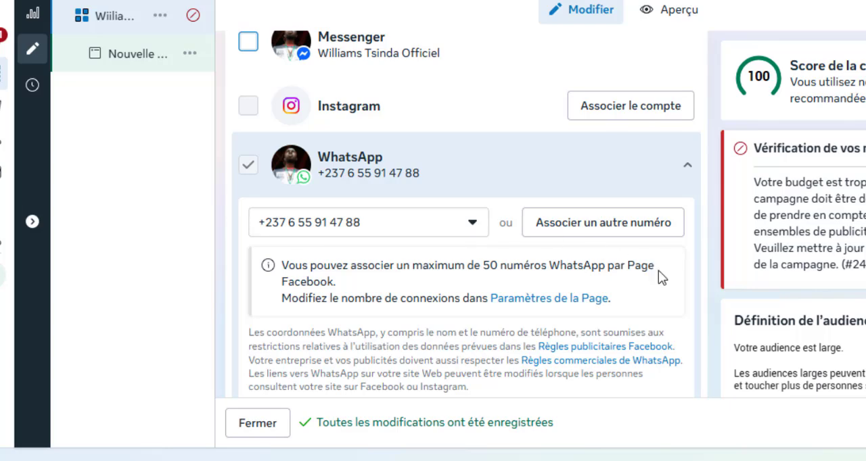
# - Set the ad set's start time to 13:30 on 23 août 2025
pyautogui.scroll(-5, 695, 272)
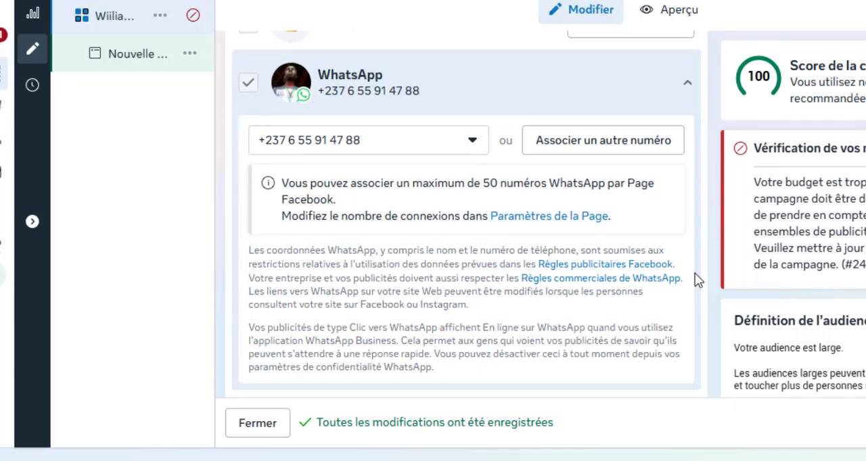
pyautogui.scroll(-4, 677, 259)
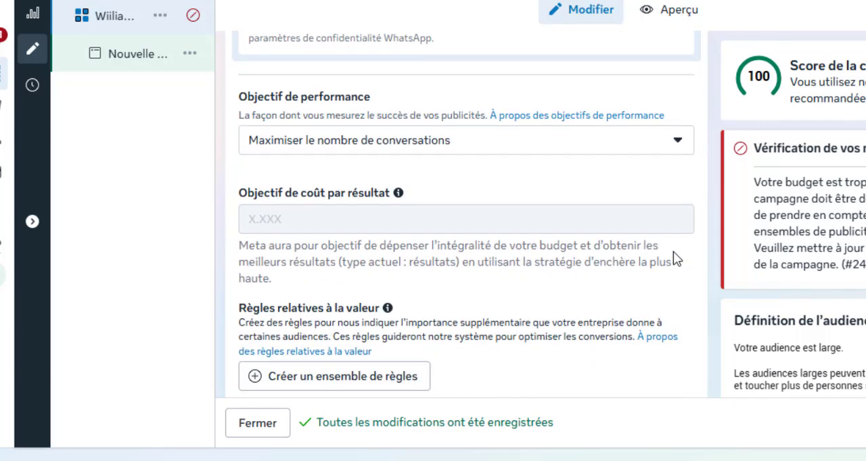
pyautogui.scroll(-4, 624, 251)
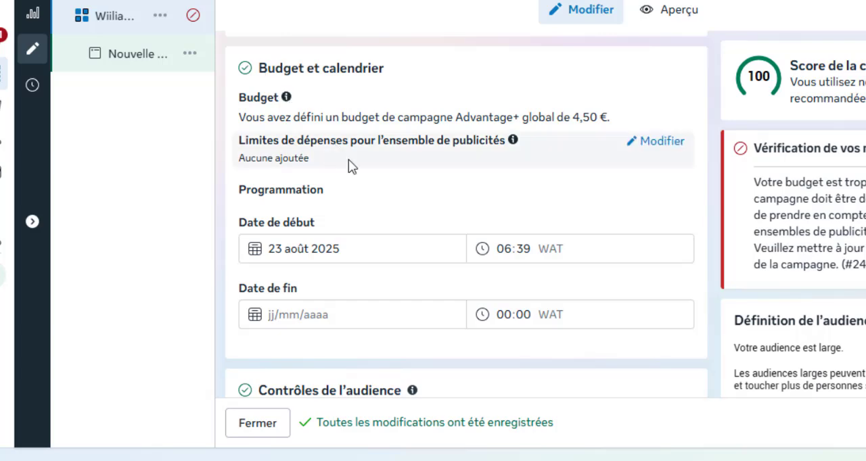
pyautogui.scroll(-1, 348, 163)
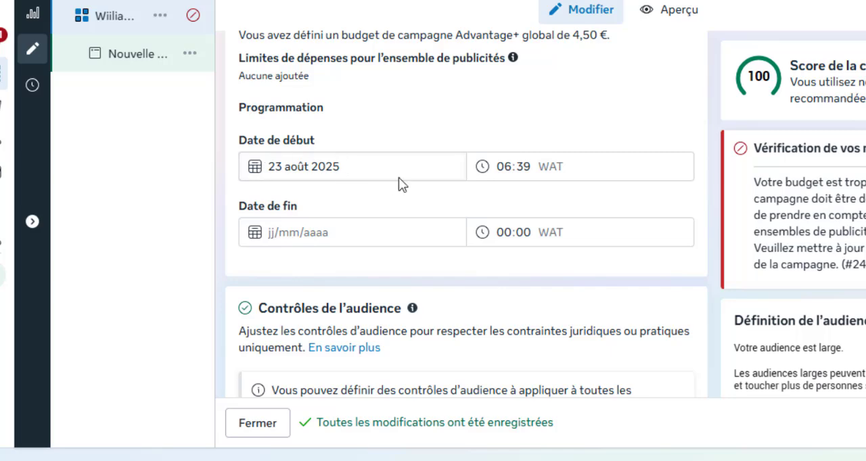
pyautogui.click(506, 166)
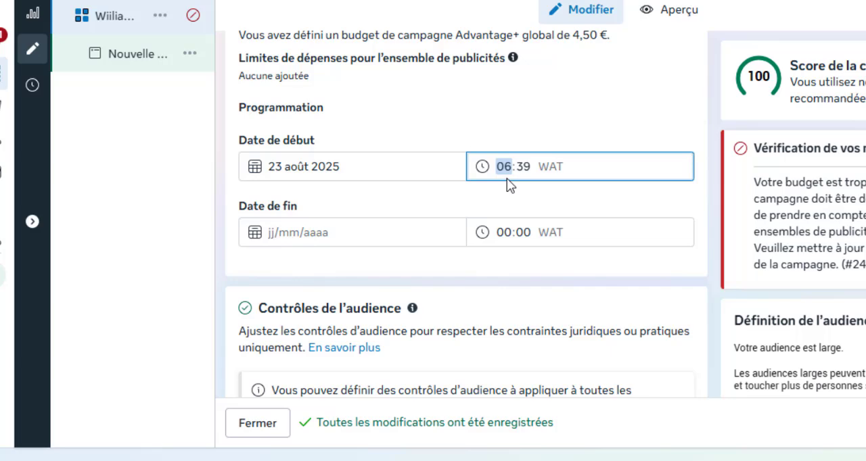
pyautogui.write('13')
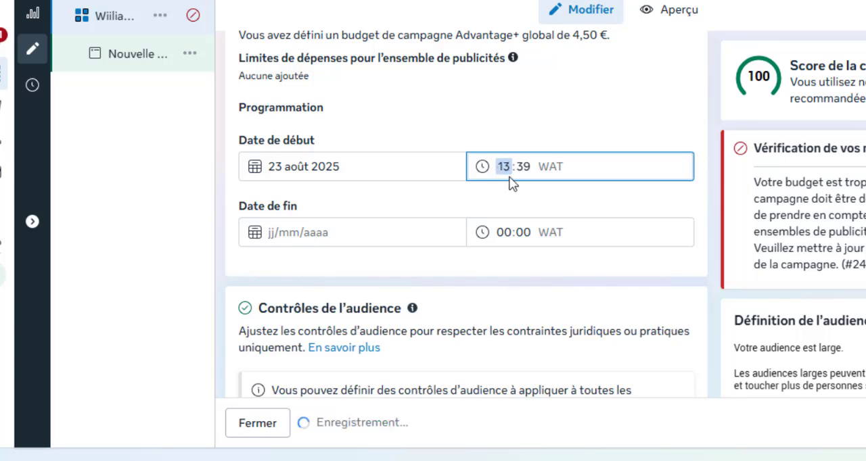
pyautogui.click(523, 167)
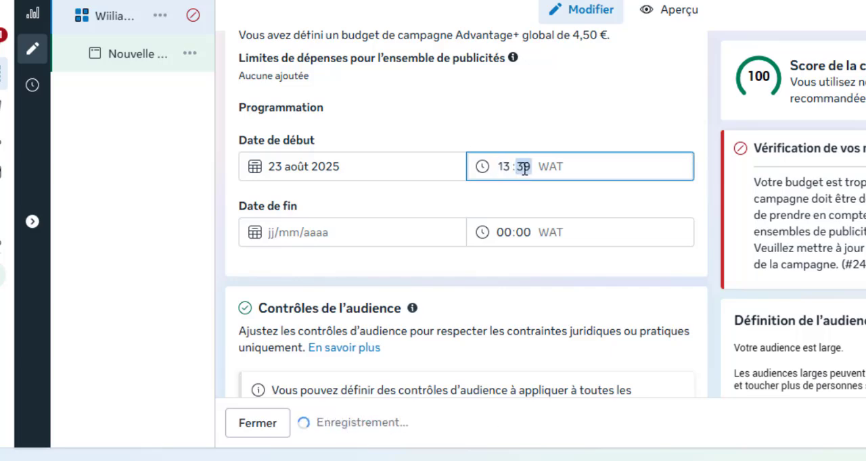
pyautogui.write('30')
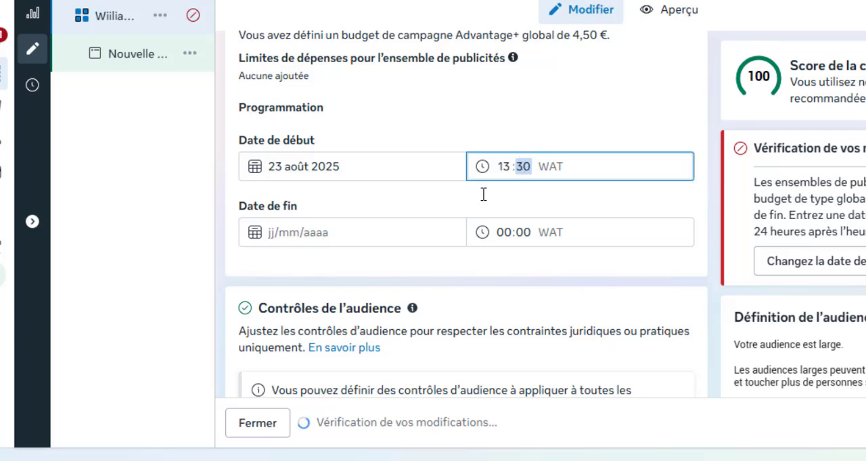
# - Set the ad set's end date to 27 août 2025 at 13:30
pyautogui.click(277, 234)
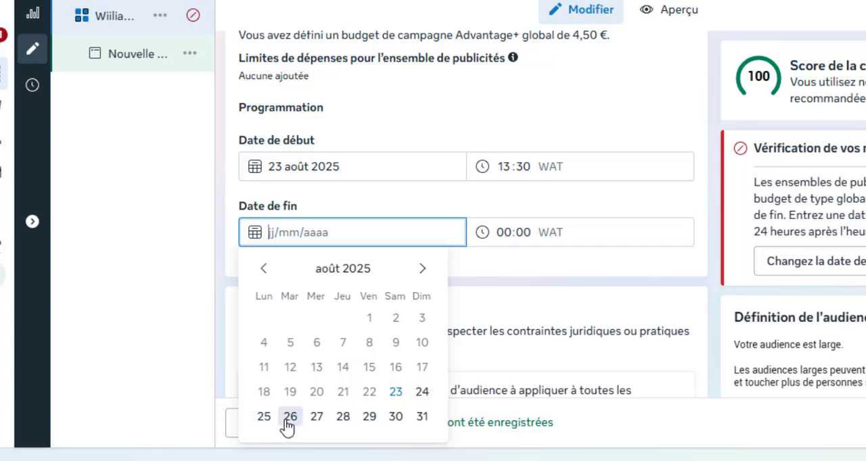
pyautogui.click(316, 416)
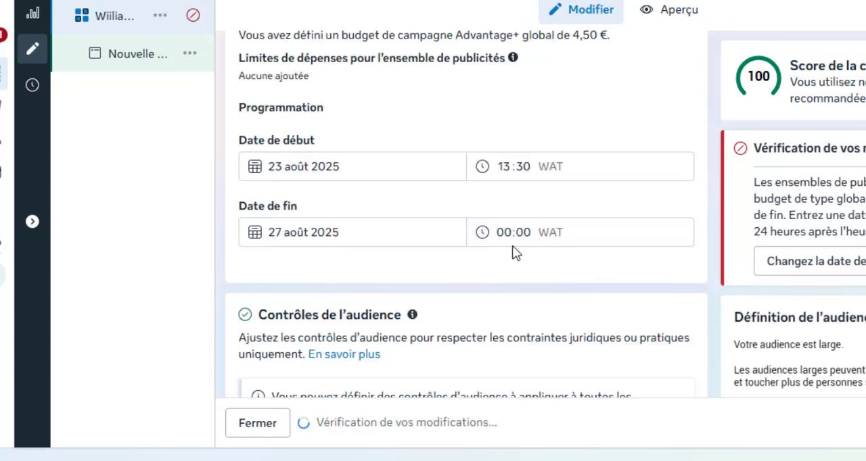
pyautogui.click(505, 234)
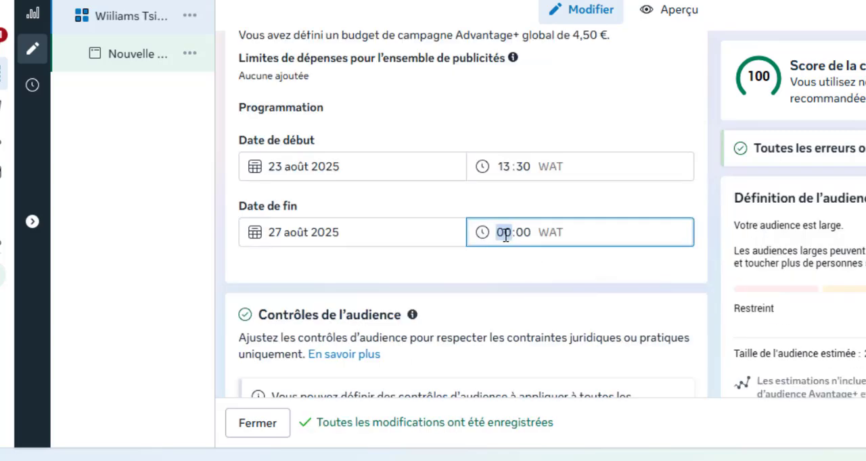
pyautogui.write('13')
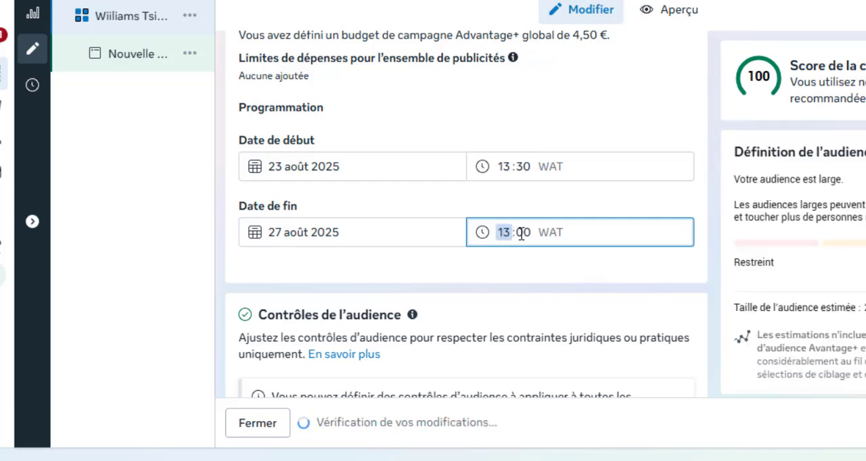
pyautogui.click(523, 234)
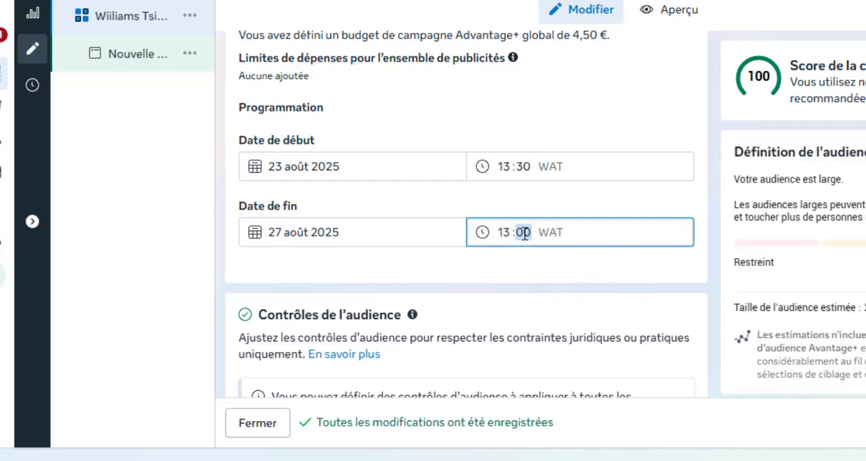
pyautogui.write('30')
pyautogui.click(571, 203)
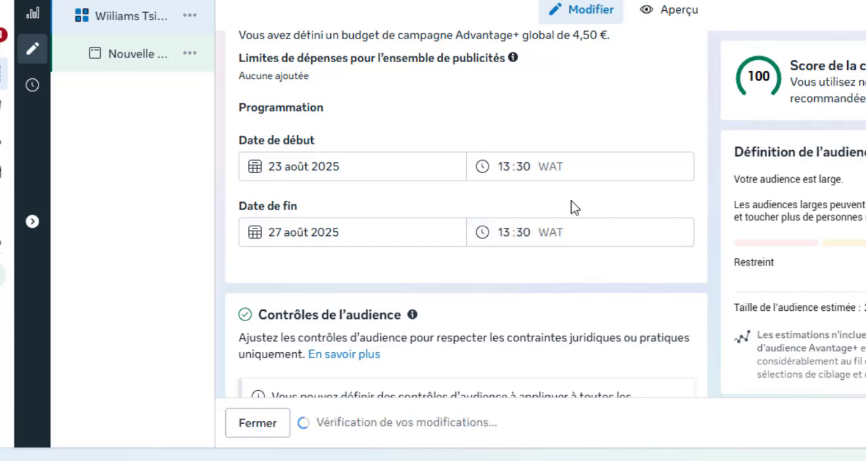
# - Revert the ad set from the Advantage+ audience to the original audience options, confirming the use of the audience d'origine
pyautogui.scroll(-2, 439, 295)
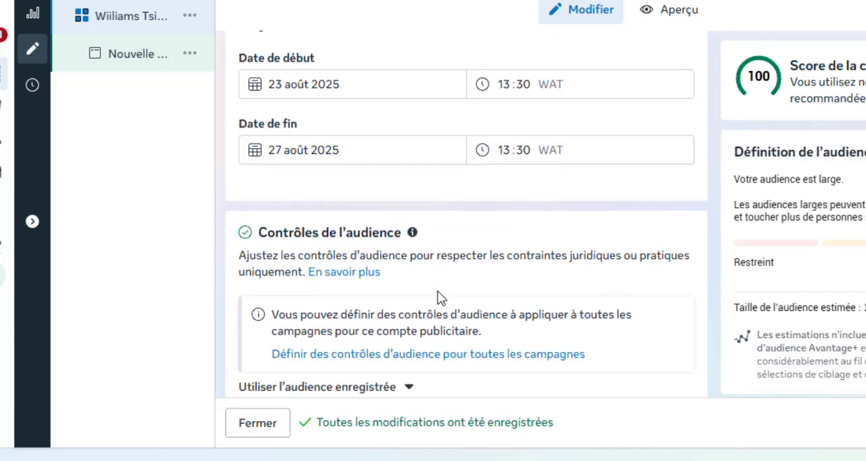
pyautogui.scroll(2, 388, 214)
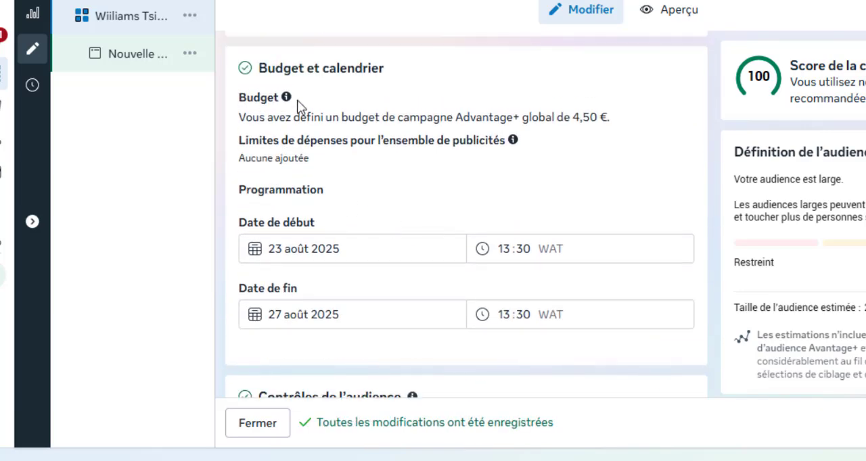
pyautogui.scroll(-3, 379, 190)
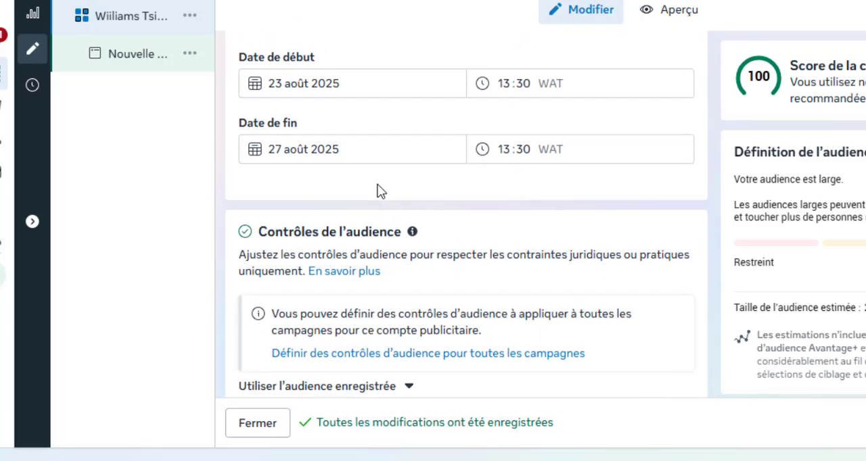
pyautogui.scroll(-6, 376, 190)
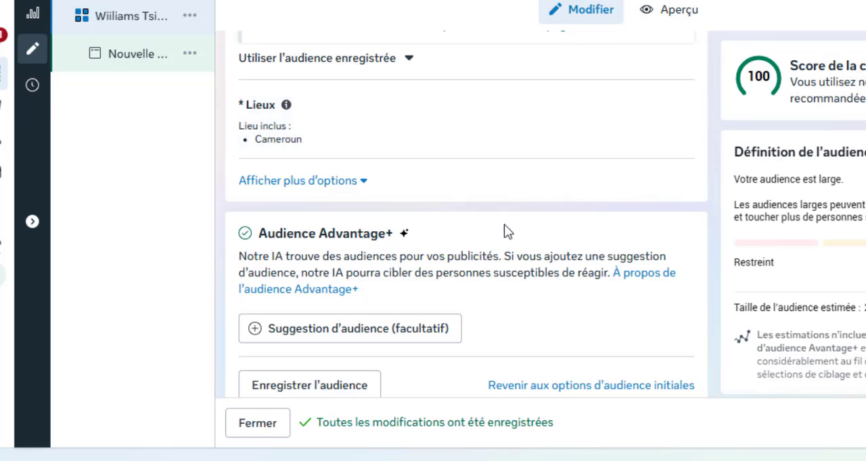
pyautogui.scroll(-2, 504, 230)
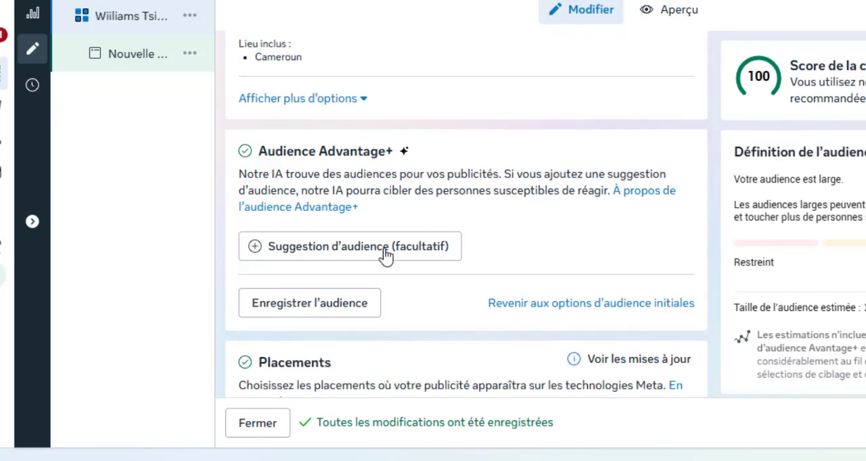
pyautogui.click(563, 304)
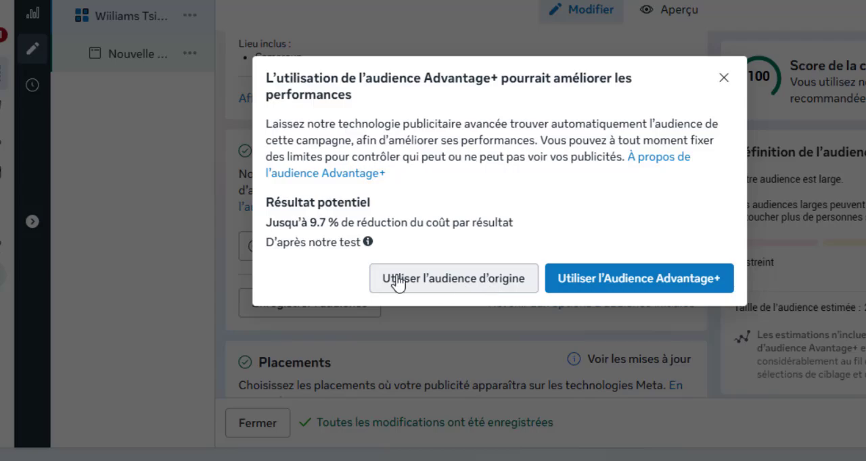
pyautogui.click(454, 290)
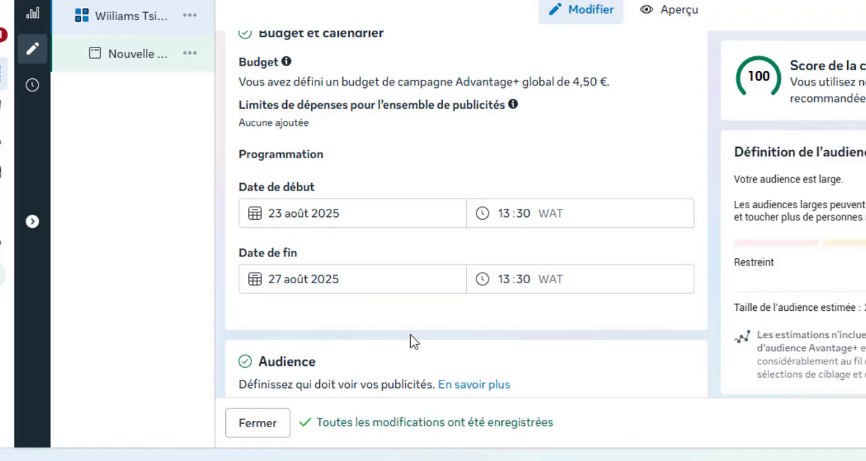
# - Edit the audience's Lieux setting and include Yaoundé, Centre Region, as a targeted city in place of all of Cameroun
pyautogui.scroll(-3, 299, 250)
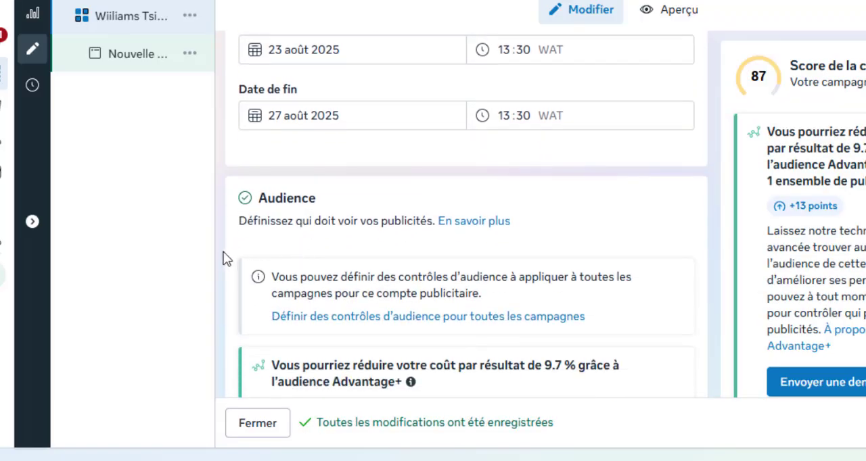
pyautogui.scroll(-5, 226, 256)
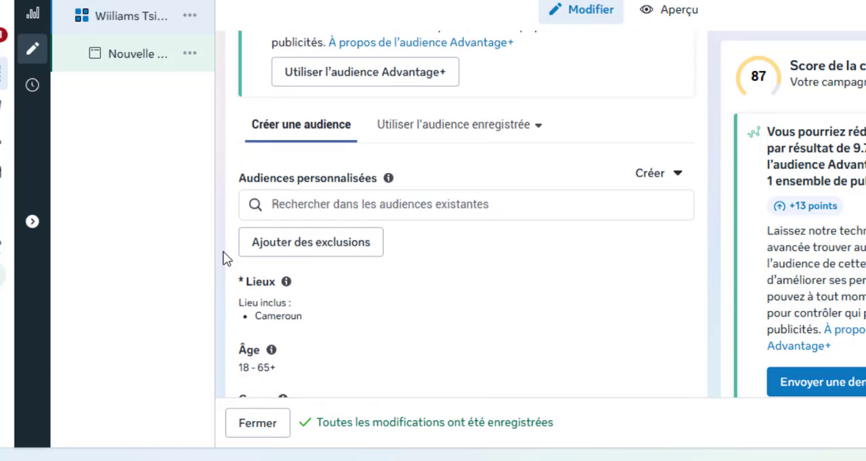
pyautogui.scroll(-1, 223, 253)
pyautogui.scroll(1, 224, 253)
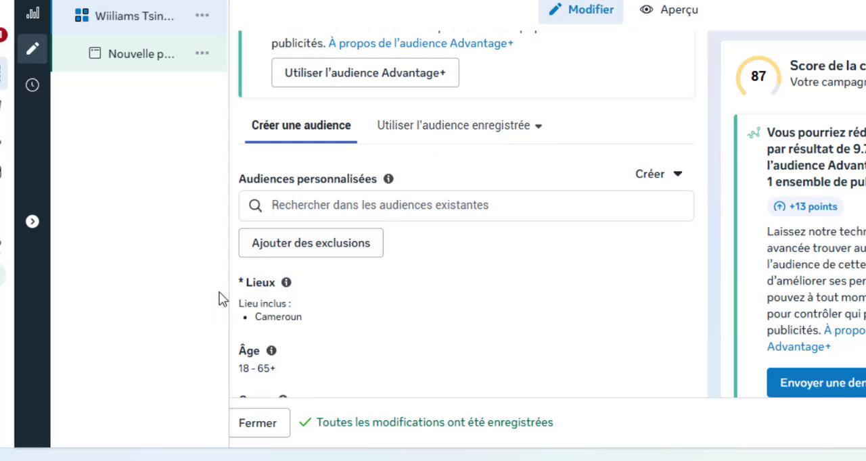
pyautogui.scroll(-3, 230, 252)
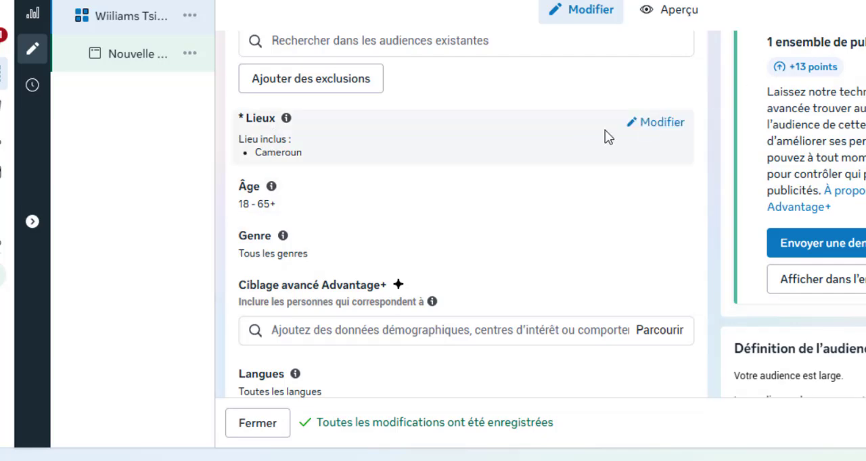
pyautogui.click(633, 128)
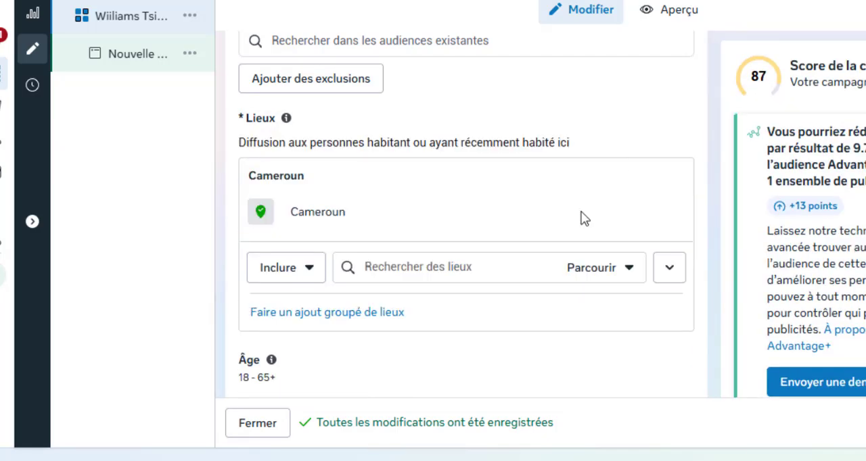
pyautogui.scroll(-2, 710, 235)
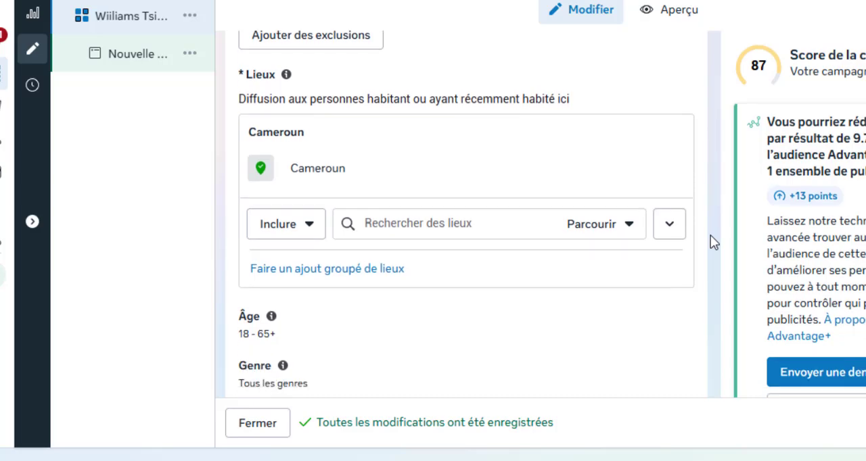
pyautogui.click(403, 187)
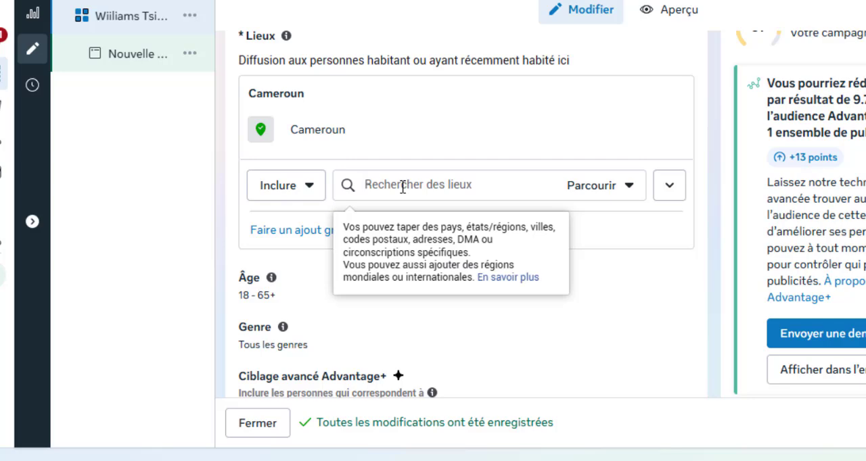
pyautogui.write('yaounde')
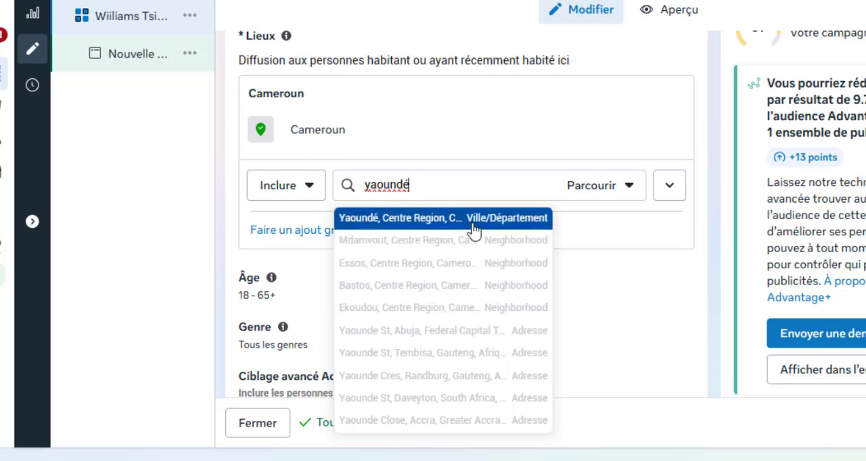
pyautogui.click(414, 224)
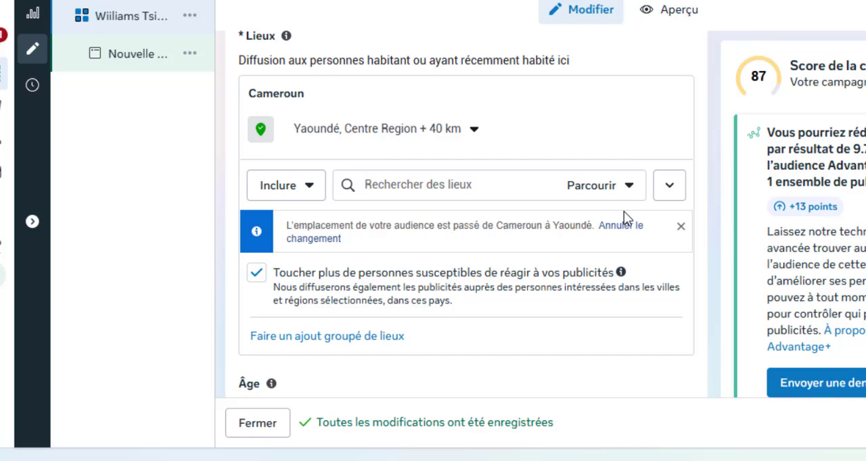
# - Set the targeting radius around Yaoundé to 17 km
pyautogui.click(474, 129)
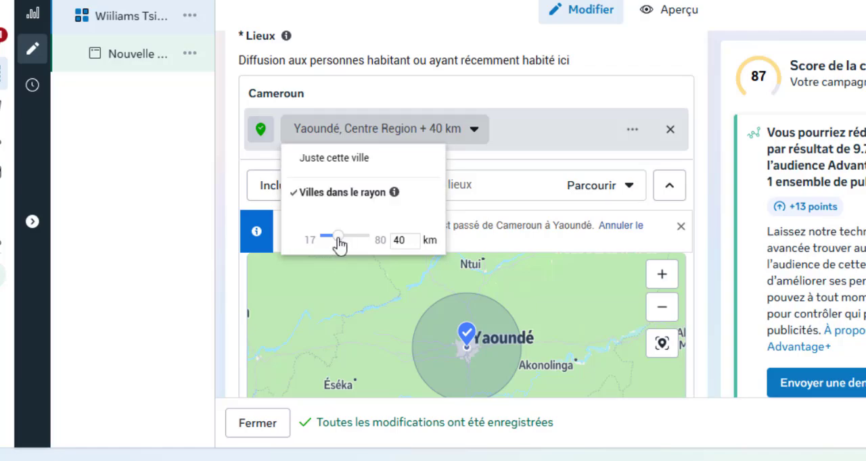
pyautogui.moveTo(338, 240); pyautogui.dragTo(285, 245)
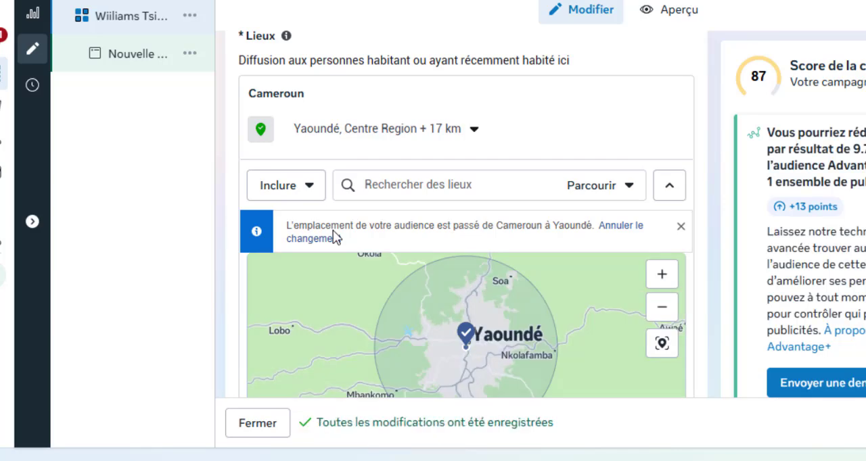
pyautogui.click(475, 134)
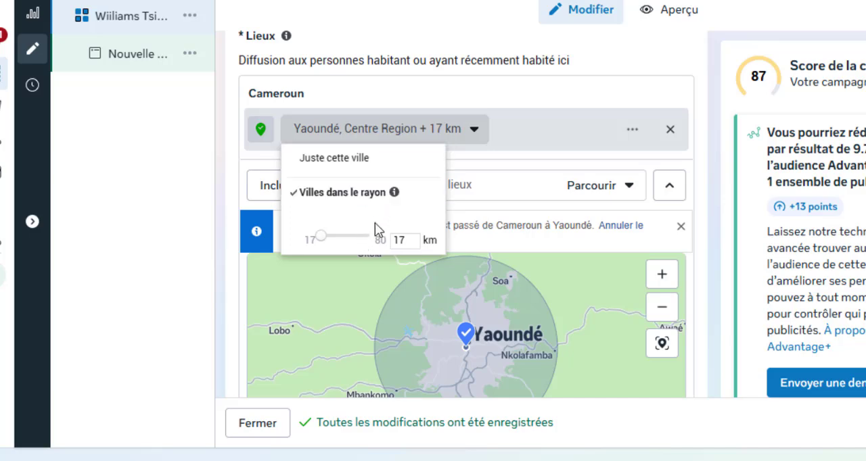
pyautogui.click(477, 133)
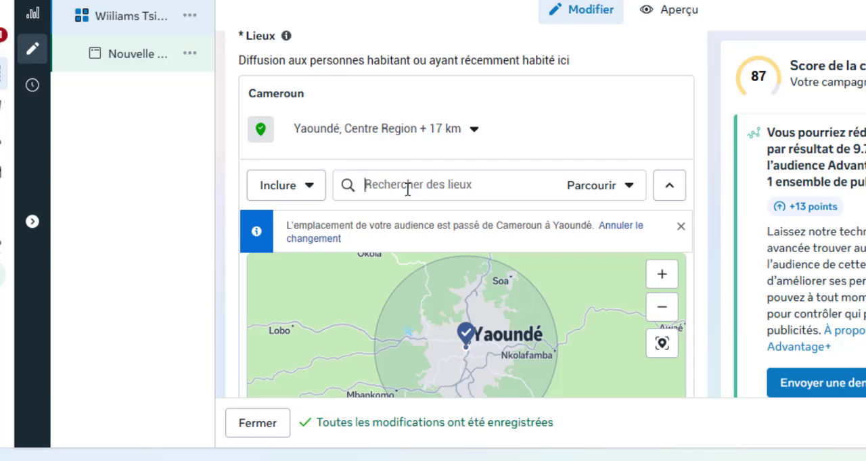
# - Add the city of Douala, Littoral Region, and the region Centre, Cameroun, to the included audience locations
pyautogui.write('doula')
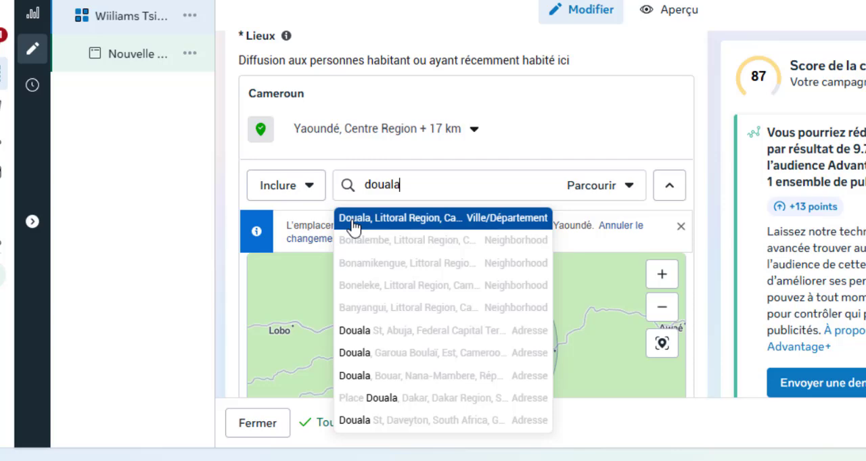
pyautogui.click(467, 217)
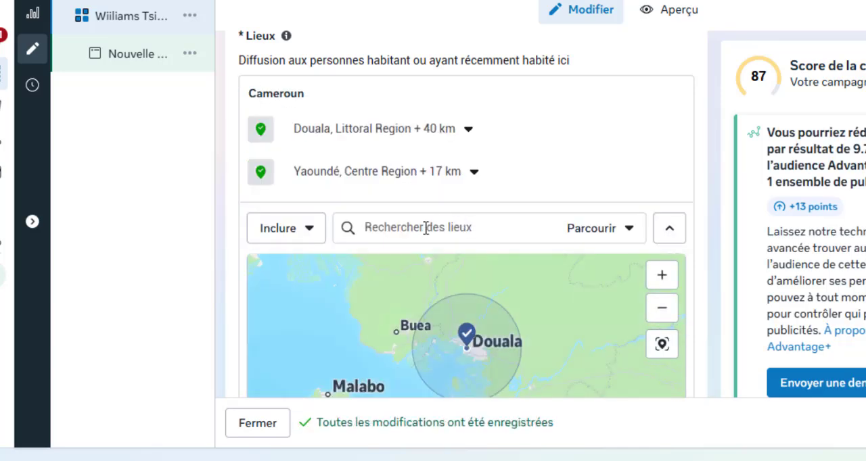
pyautogui.write('c')
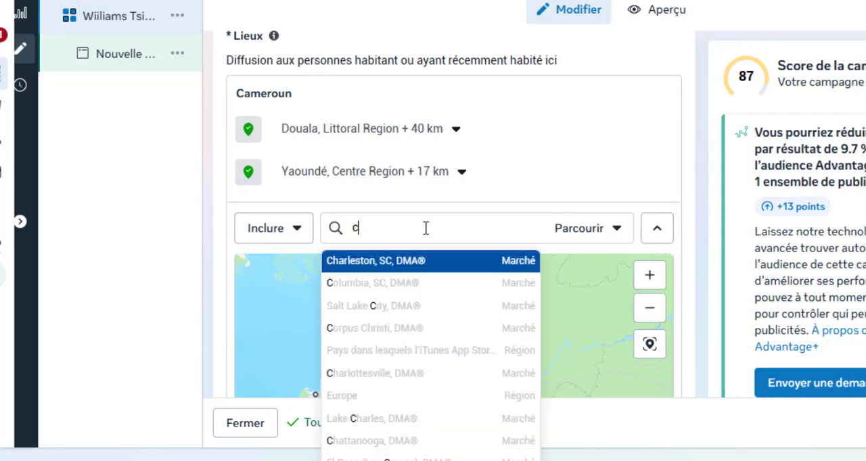
pyautogui.write('entre')
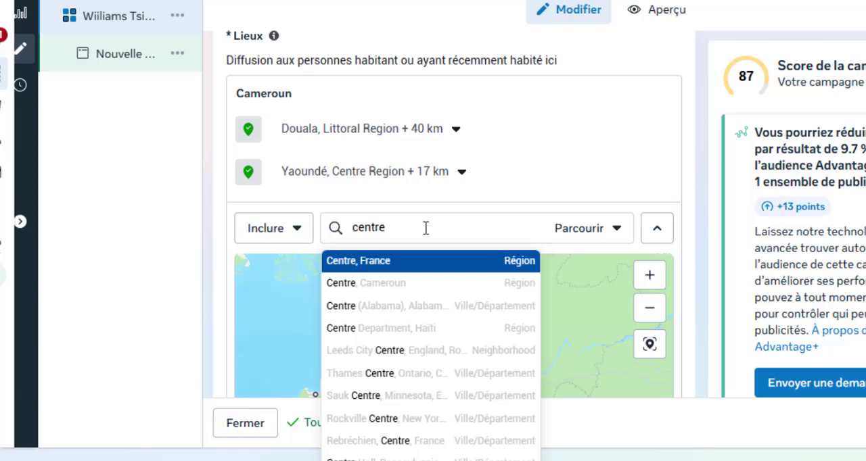
pyautogui.write('camer')
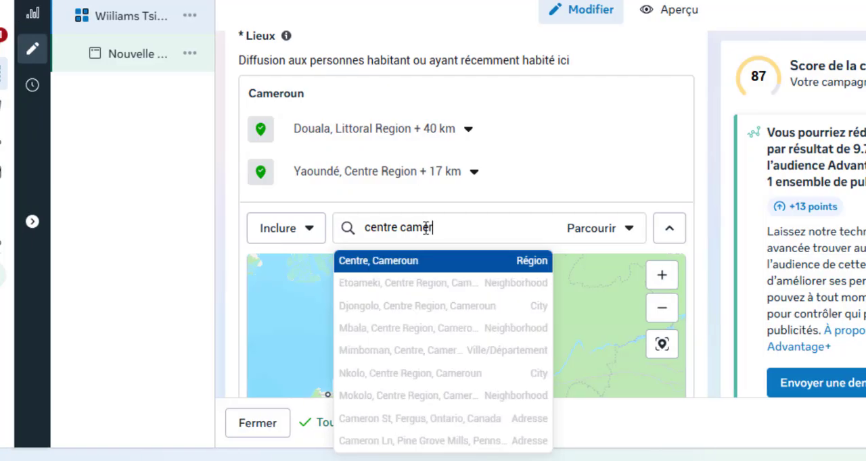
pyautogui.click(531, 271)
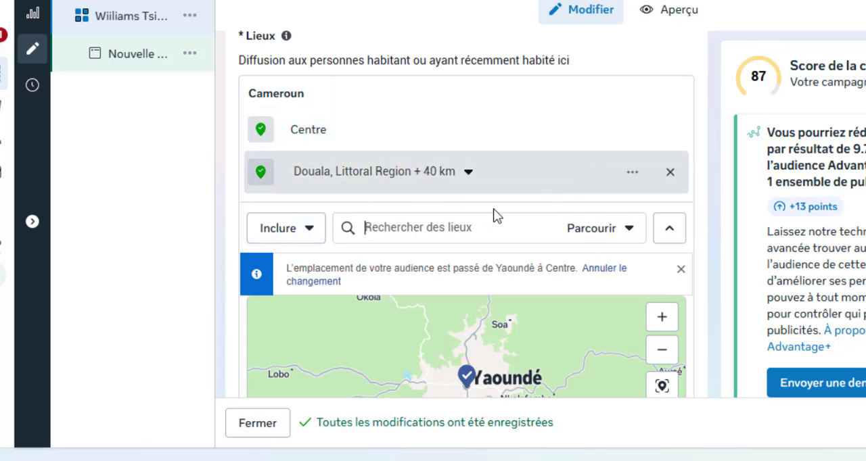
# - Edit the audience's Âge setting and limit the age range to 18–35
pyautogui.scroll(-2, 701, 263)
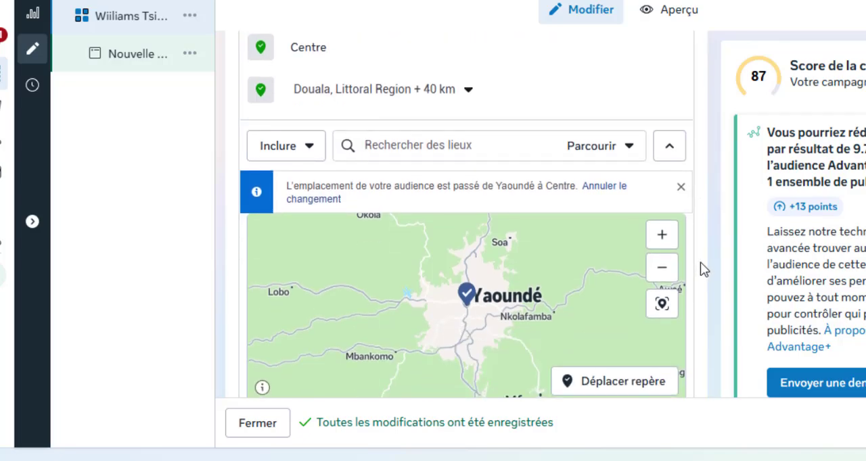
pyautogui.scroll(-4, 700, 262)
pyautogui.scroll(-6, 700, 262)
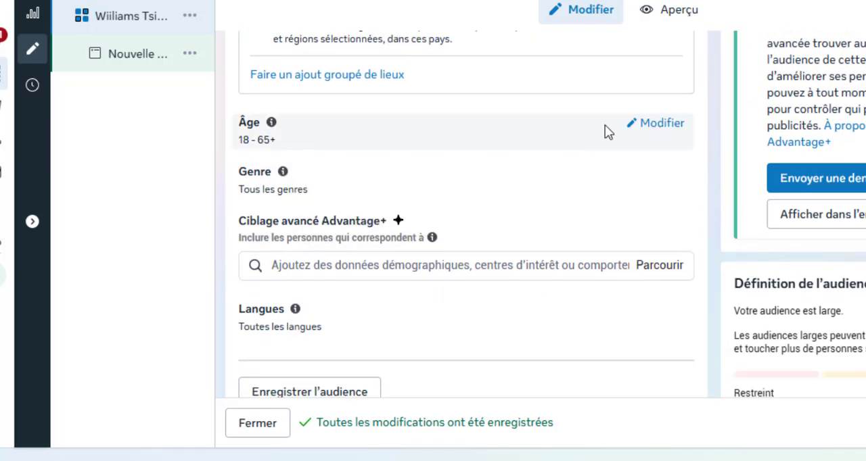
pyautogui.click(641, 128)
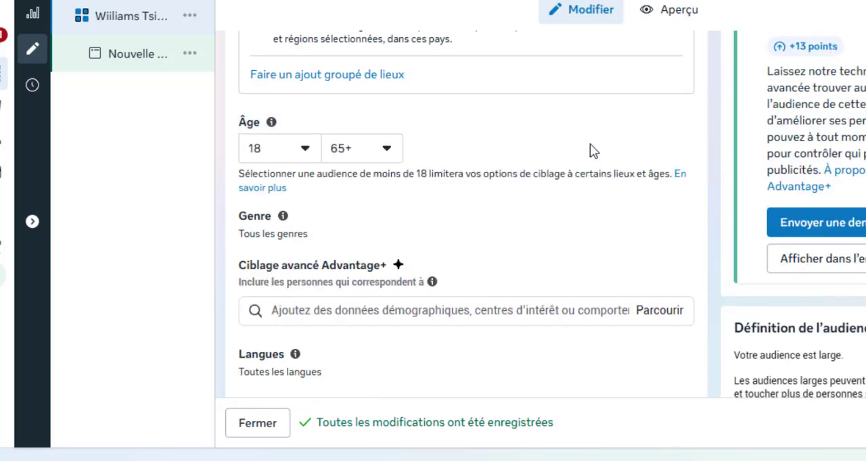
pyautogui.click(305, 152)
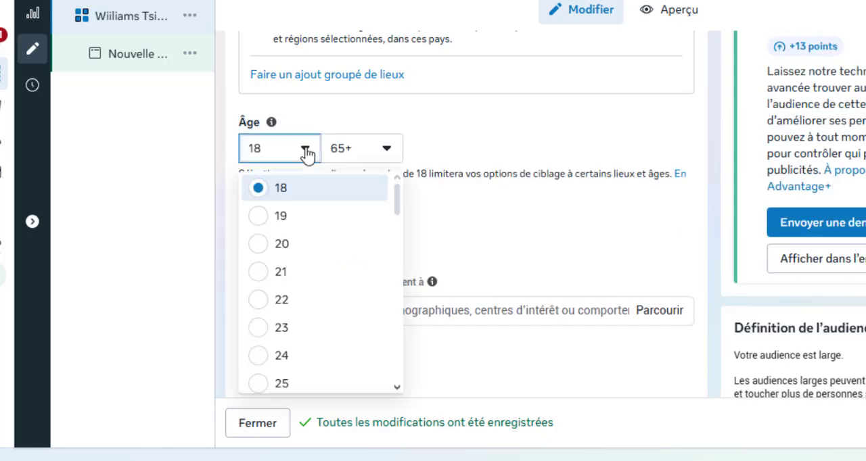
pyautogui.click(305, 153)
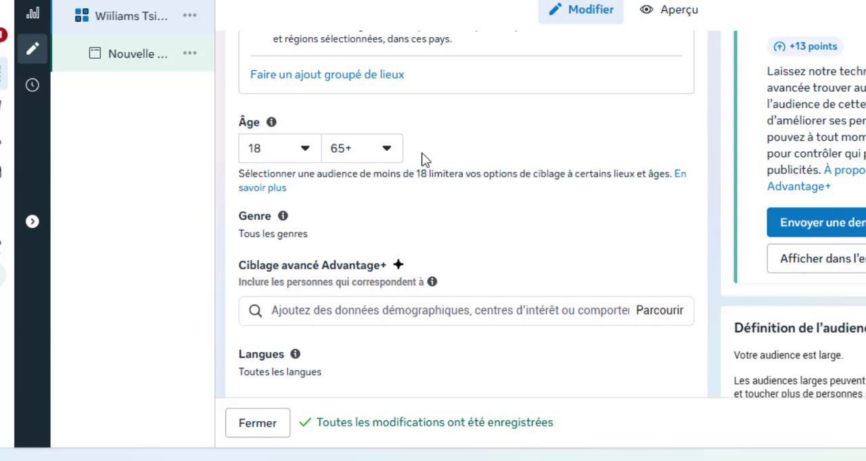
pyautogui.click(382, 158)
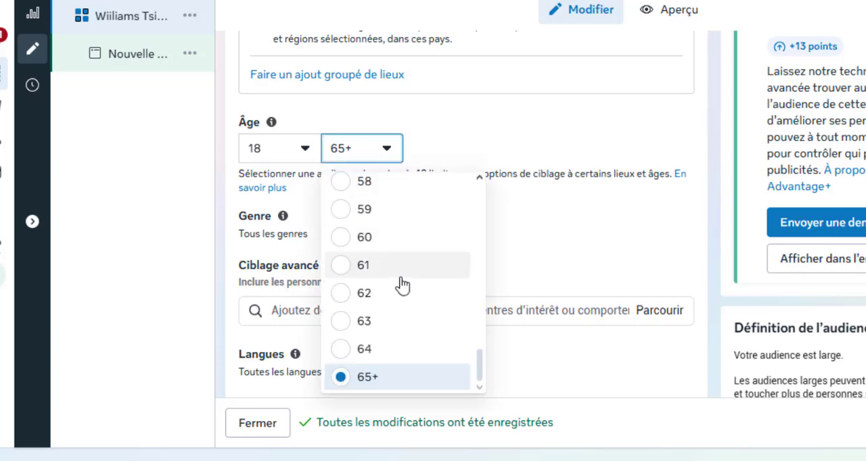
pyautogui.scroll(3, 402, 286)
pyautogui.scroll(4, 402, 285)
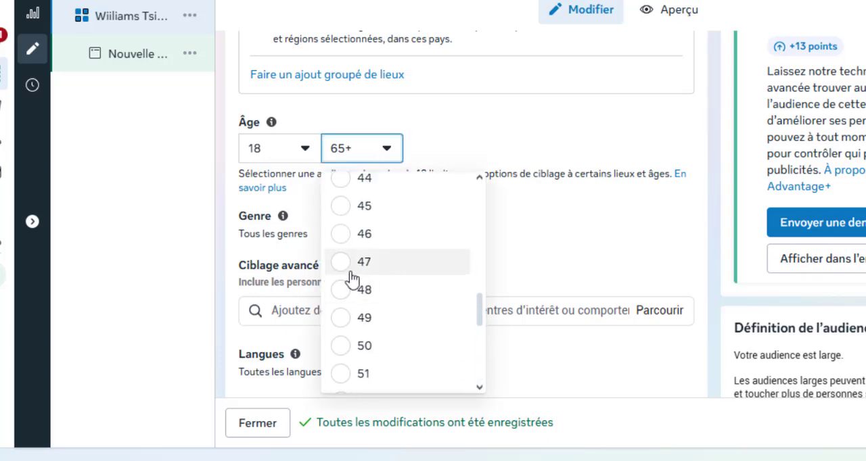
pyautogui.scroll(3, 365, 270)
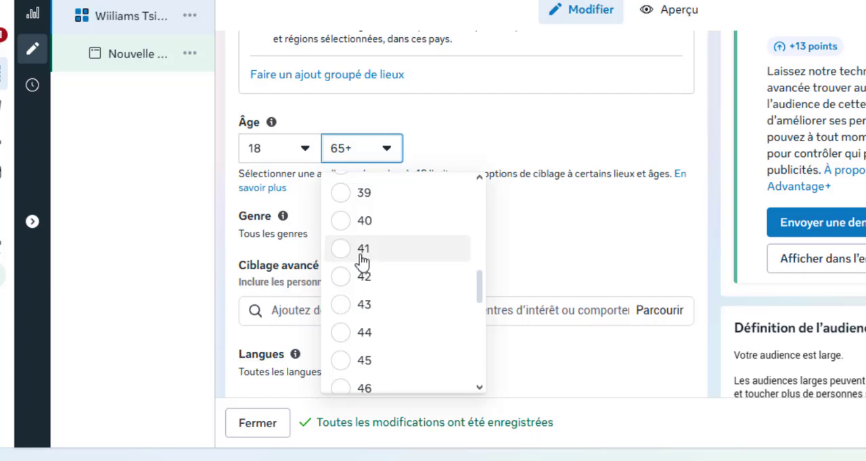
pyautogui.scroll(2, 358, 257)
pyautogui.scroll(3, 360, 238)
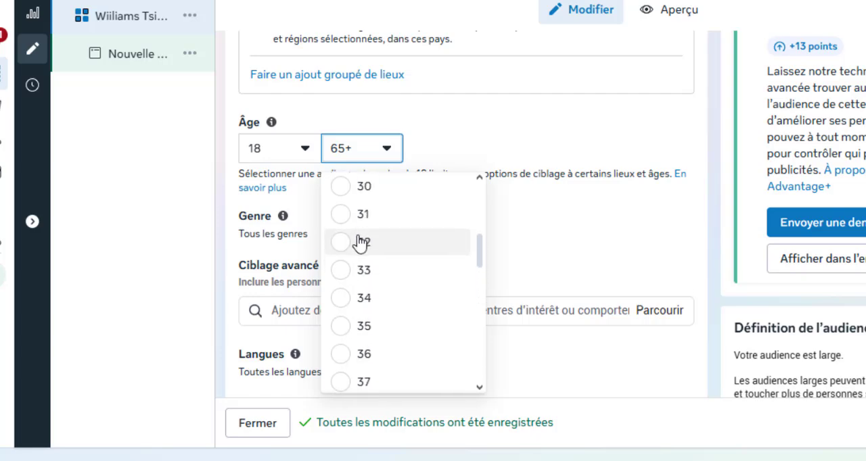
pyautogui.click(344, 331)
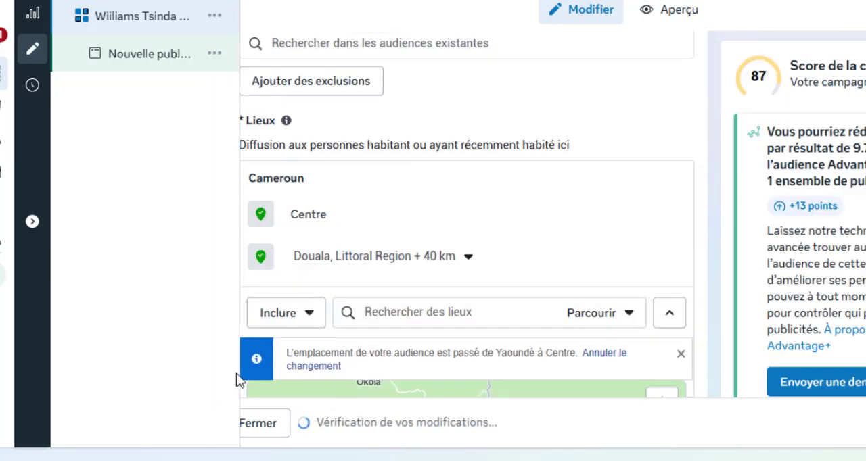
# - Edit the audience's Genre setting and restrict the targeting to Hommes
pyautogui.scroll(-7, 715, 320)
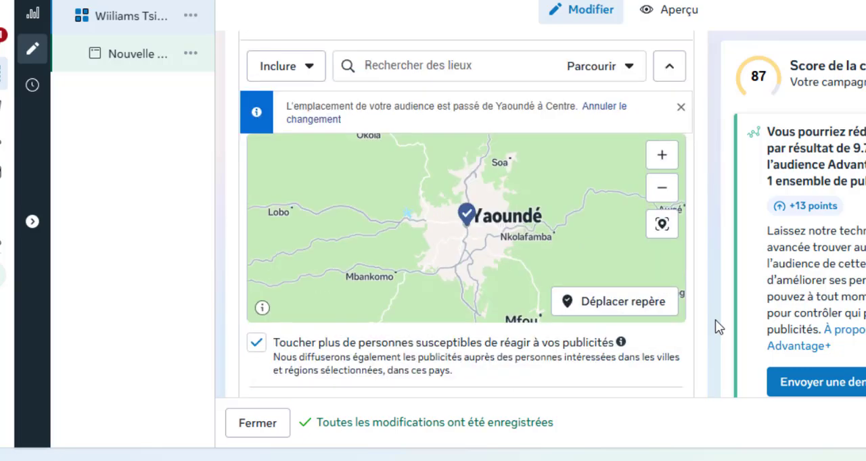
pyautogui.scroll(-3, 715, 320)
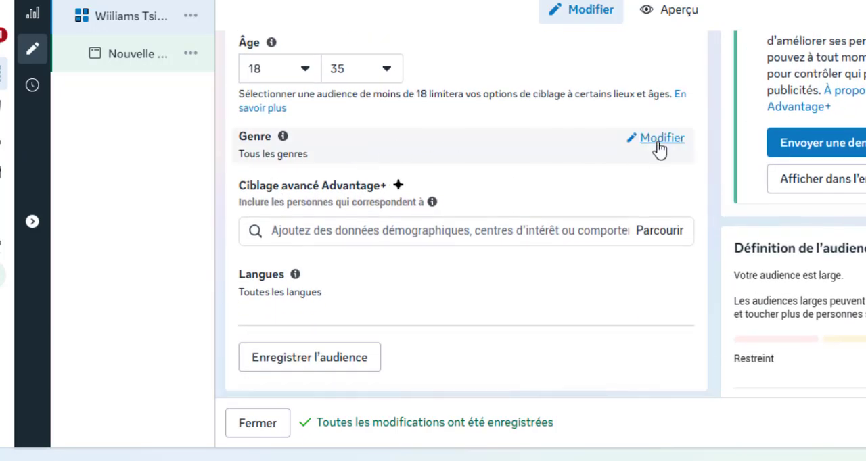
pyautogui.click(660, 149)
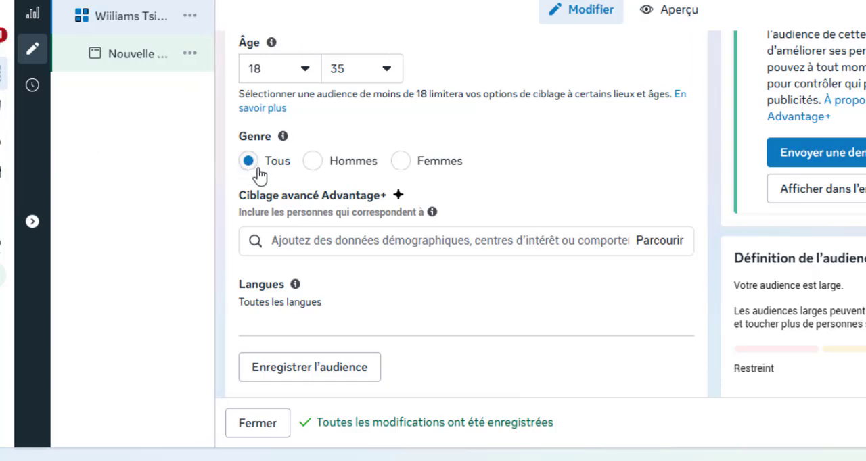
pyautogui.click(402, 169)
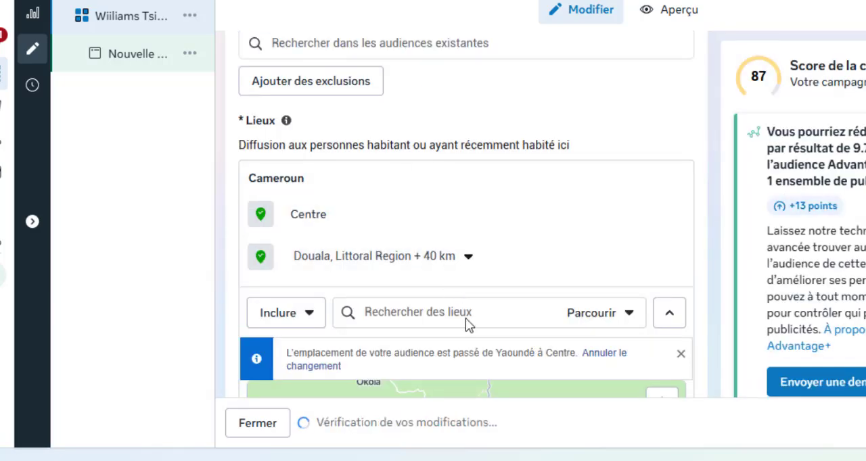
pyautogui.scroll(-9, 478, 358)
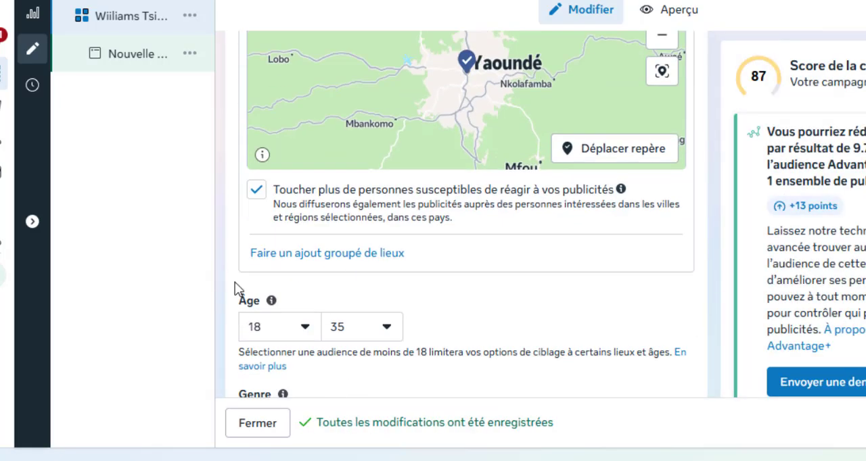
pyautogui.click(315, 244)
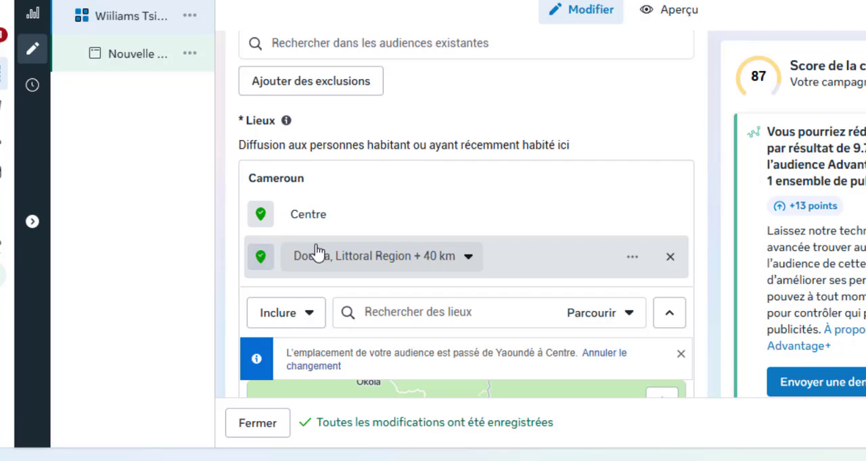
pyautogui.scroll(-5, 714, 253)
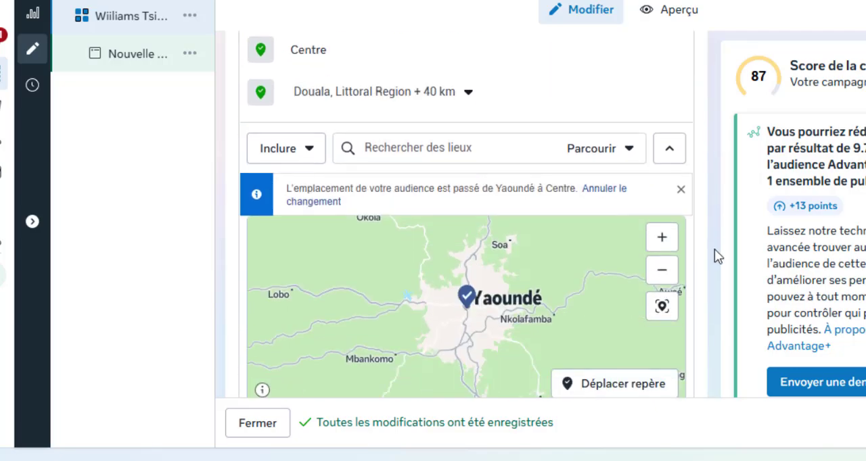
pyautogui.scroll(-4, 717, 255)
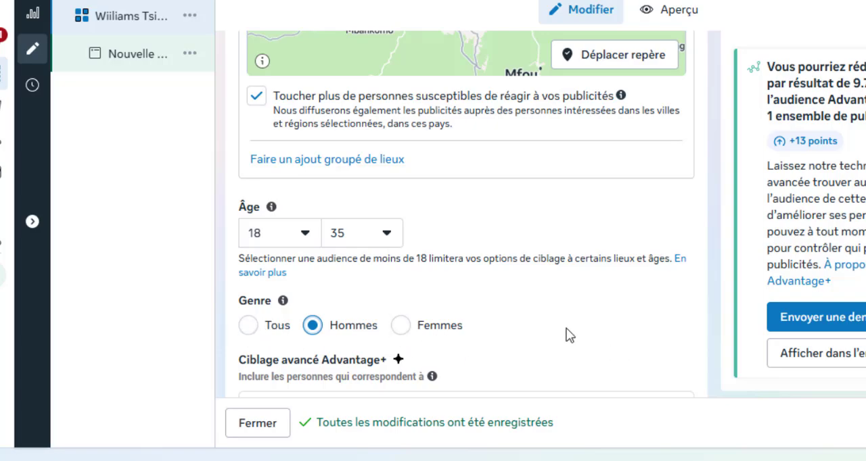
# - Search the Ciblage avancé Advantage+ options for clothing interests with the term "veteme"
pyautogui.scroll(-2, 569, 335)
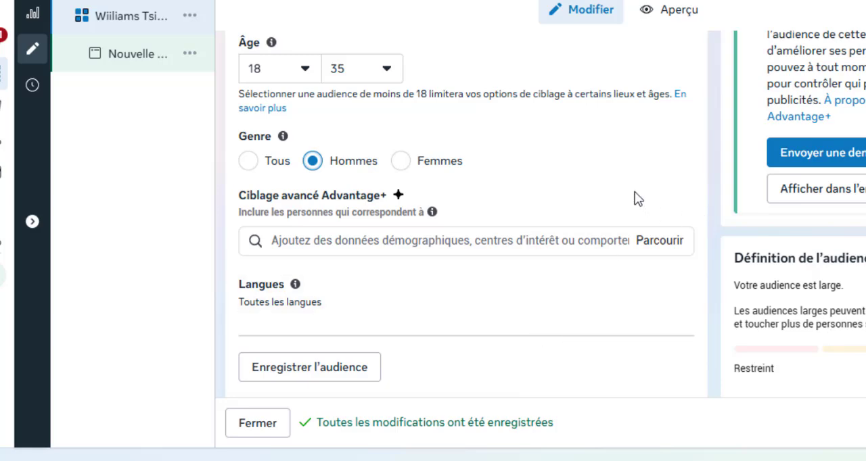
pyautogui.scroll(-1, 638, 189)
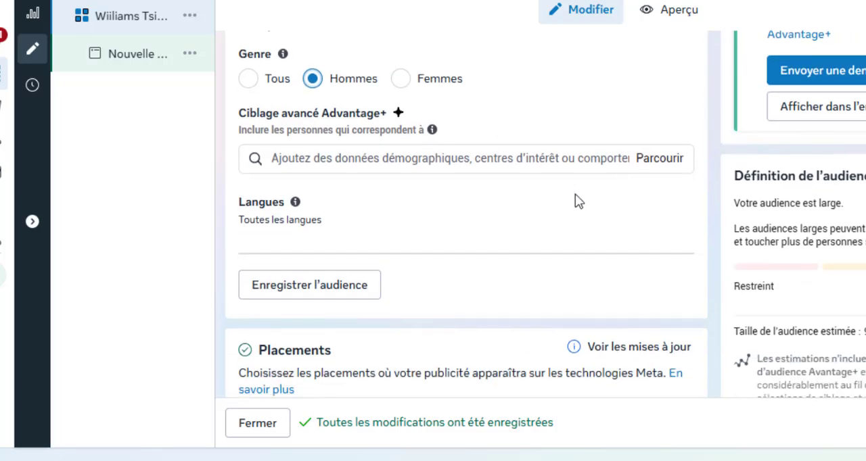
pyautogui.scroll(1, 631, 284)
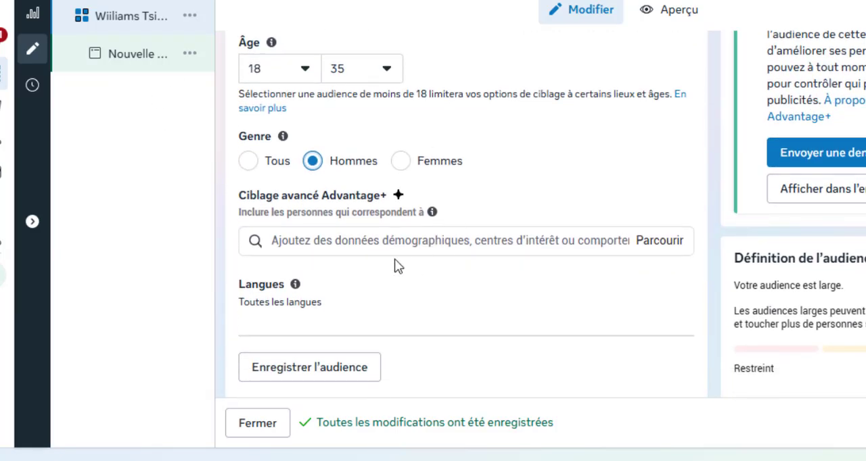
pyautogui.scroll(-2, 329, 292)
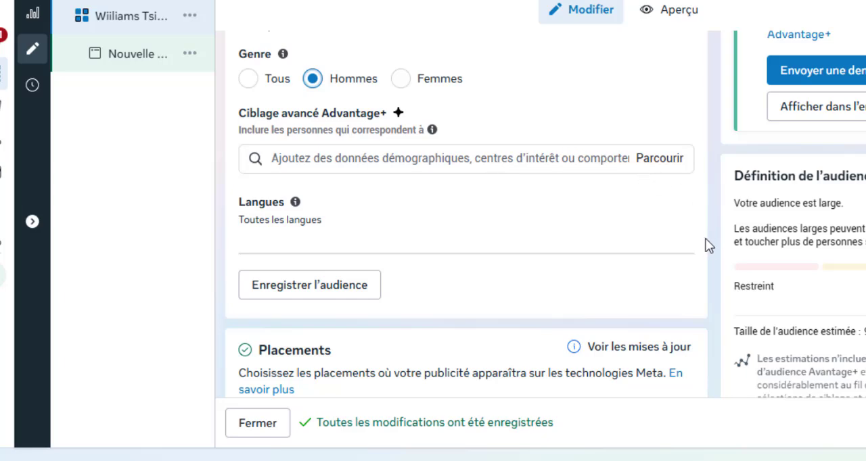
pyautogui.scroll(1, 710, 244)
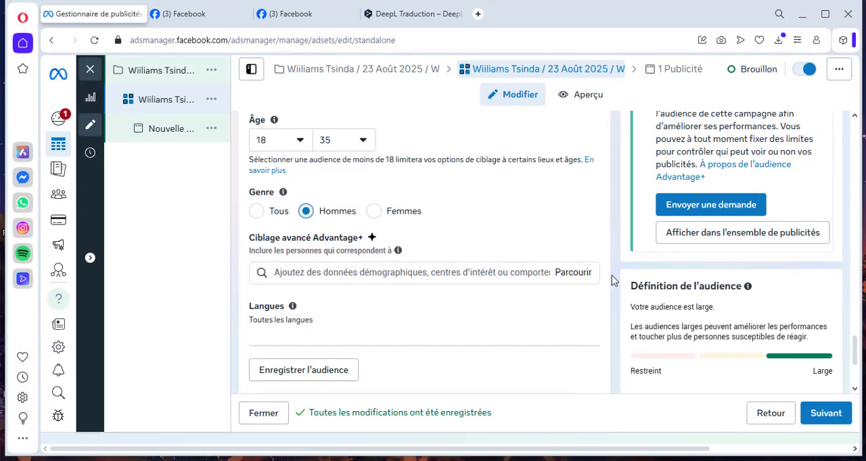
pyautogui.click(356, 273)
pyautogui.write('veteme')
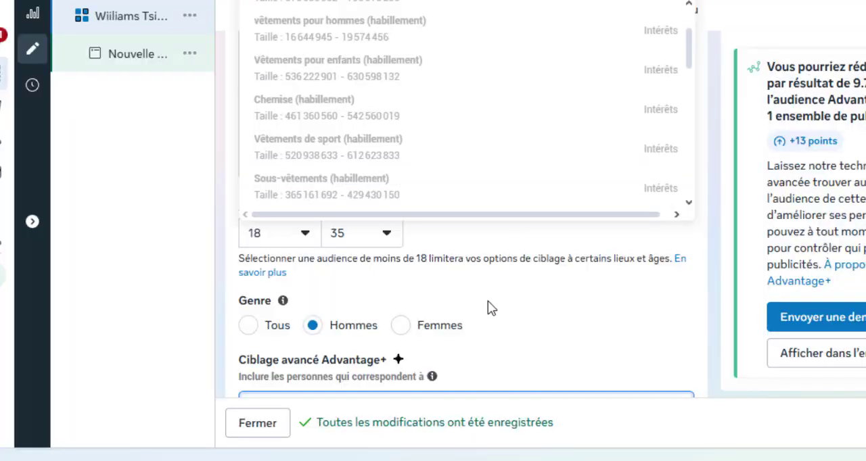
# - Review the suggested interests, behaviours and demographics, and add the interest Habillement (habillement) to the advanced targeting
pyautogui.scroll(-1, 441, 320)
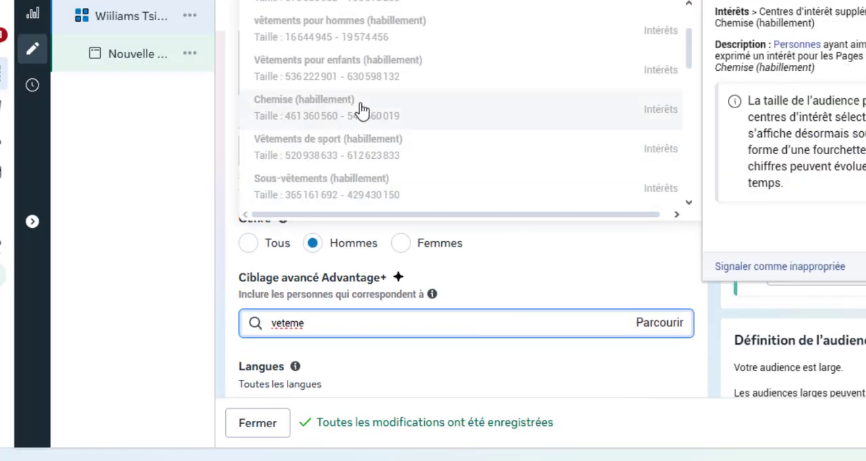
pyautogui.scroll(3, 378, 129)
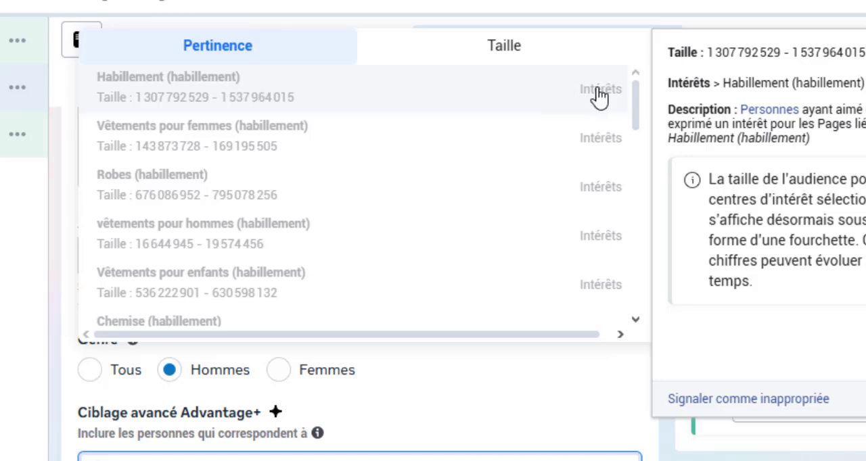
pyautogui.scroll(-4, 546, 184)
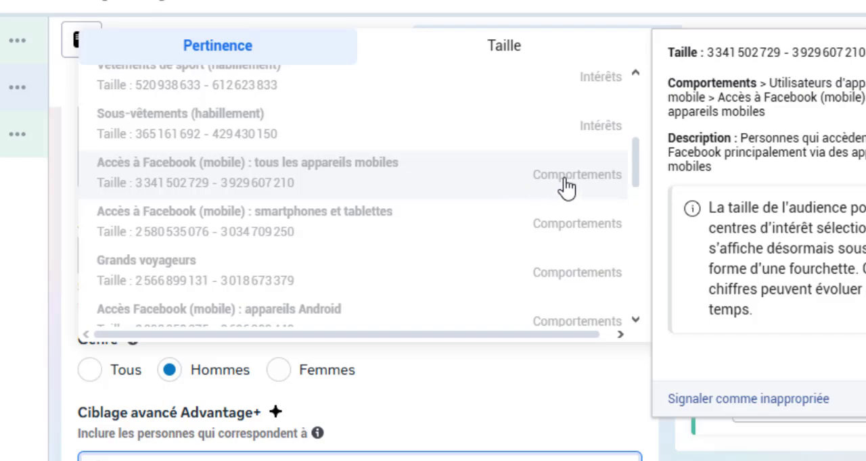
pyautogui.scroll(-3, 524, 284)
pyautogui.scroll(-1, 528, 282)
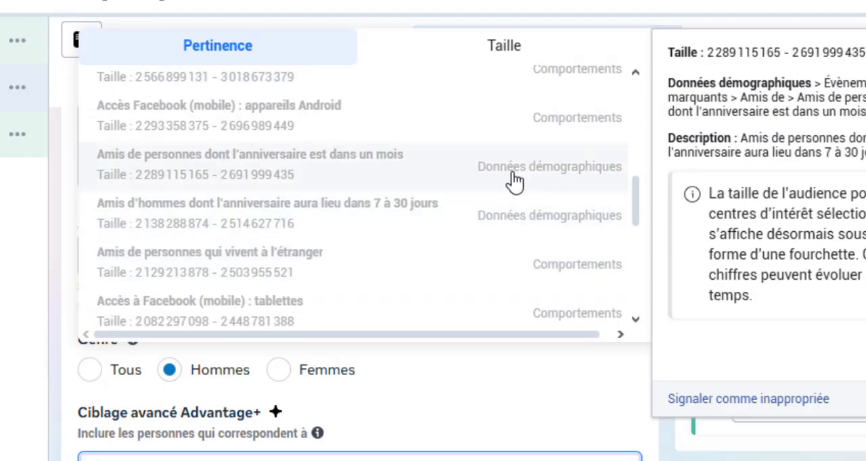
pyautogui.scroll(5, 377, 209)
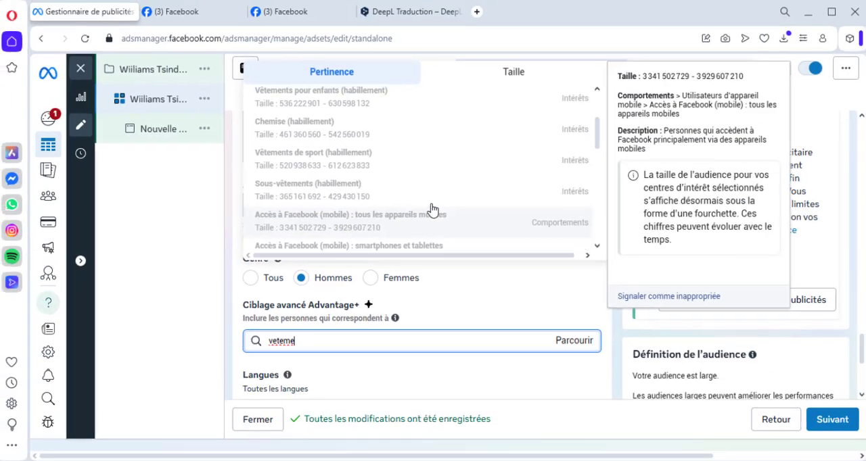
pyautogui.scroll(3, 433, 210)
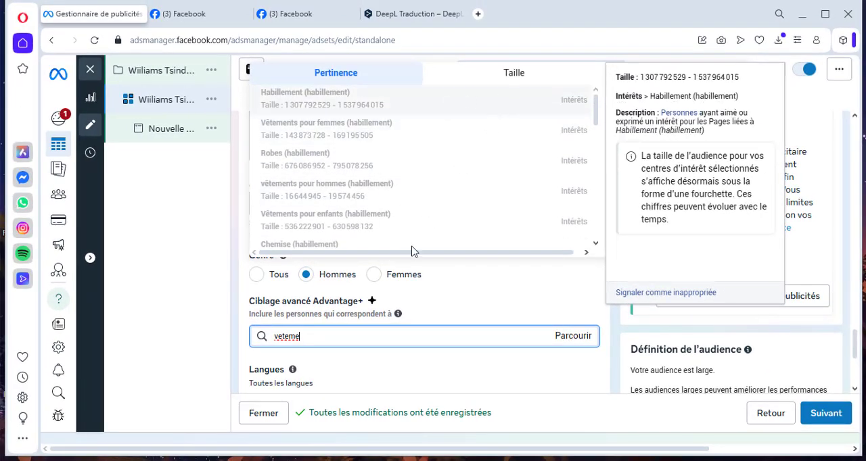
pyautogui.scroll(-5, 411, 254)
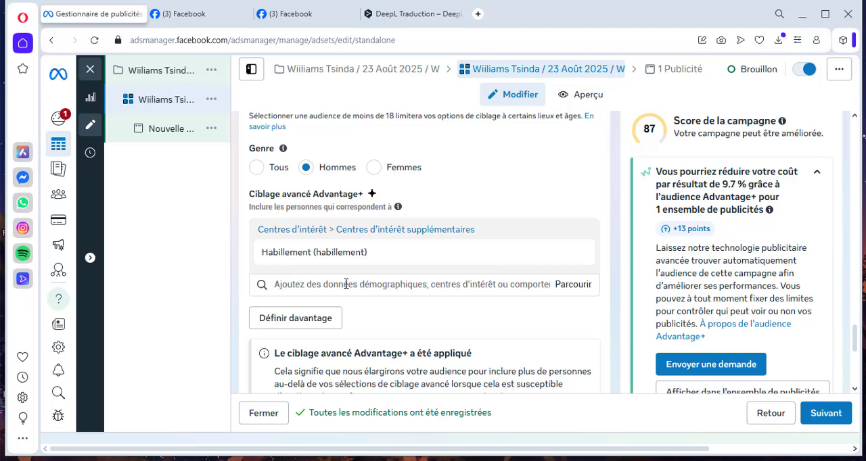
# - Search the advanced targeting for "chaussure" and add the interest Chaussure de marche
pyautogui.moveTo(286, 267)
pyautogui.click(321, 285)
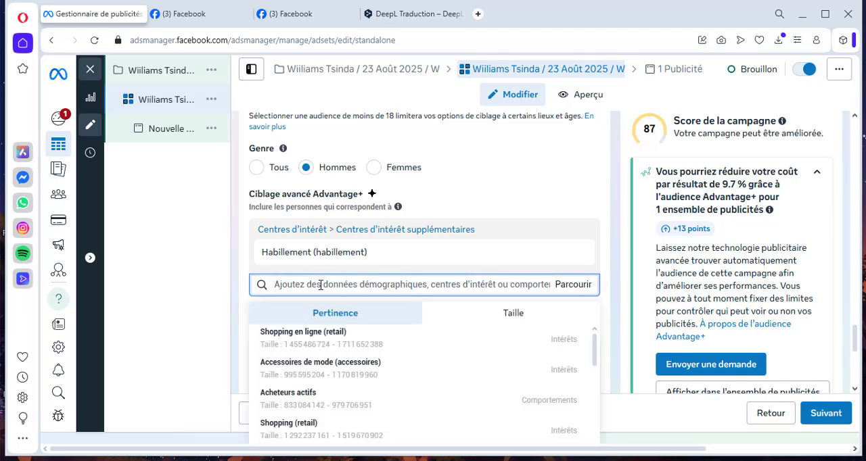
pyautogui.write('chaussure')
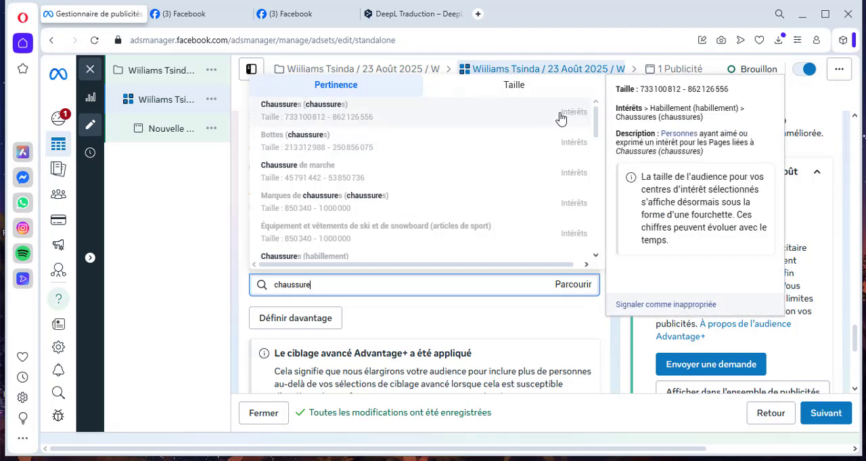
pyautogui.scroll(-10, 557, 226)
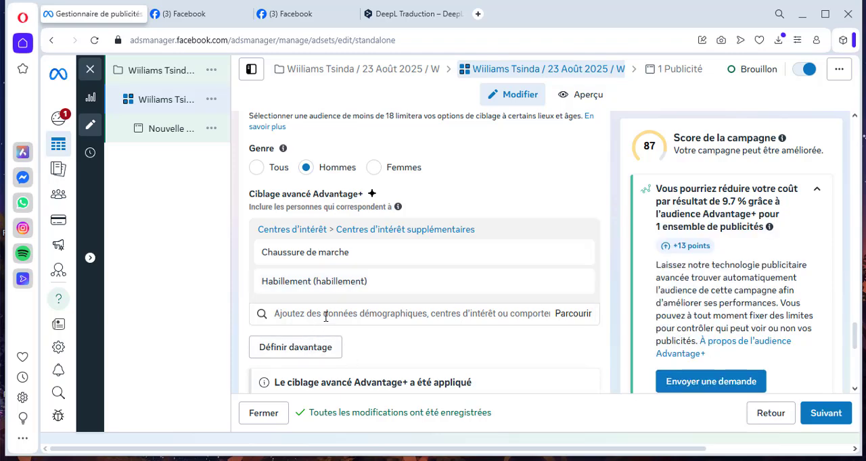
pyautogui.moveTo(276, 259)
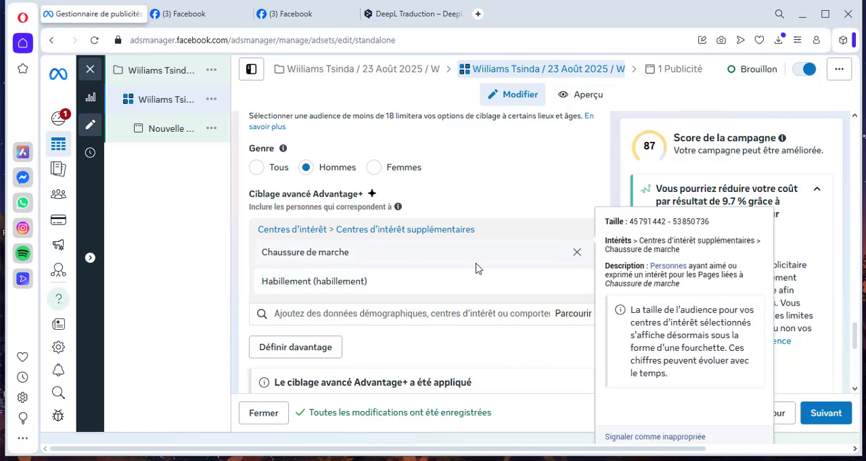
# - Review the ad set's audience settings, from interests, languages and audience definition up to age, gender and locations
pyautogui.scroll(-1, 560, 217)
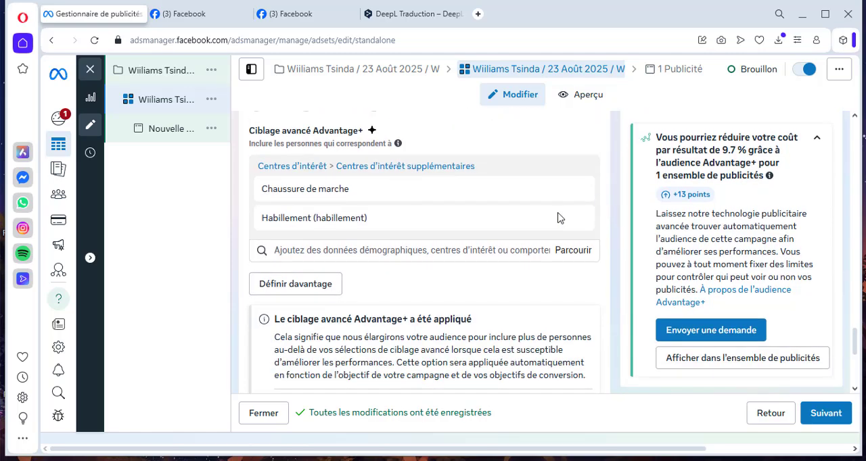
pyautogui.scroll(-2, 376, 306)
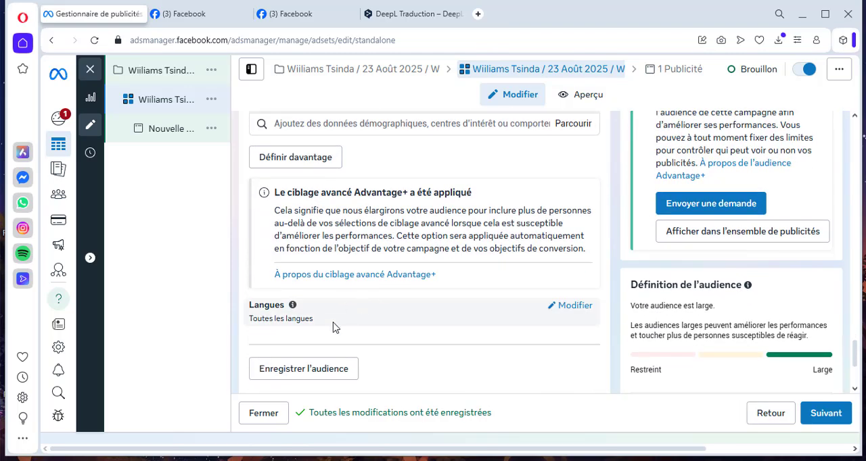
pyautogui.scroll(-1, 336, 328)
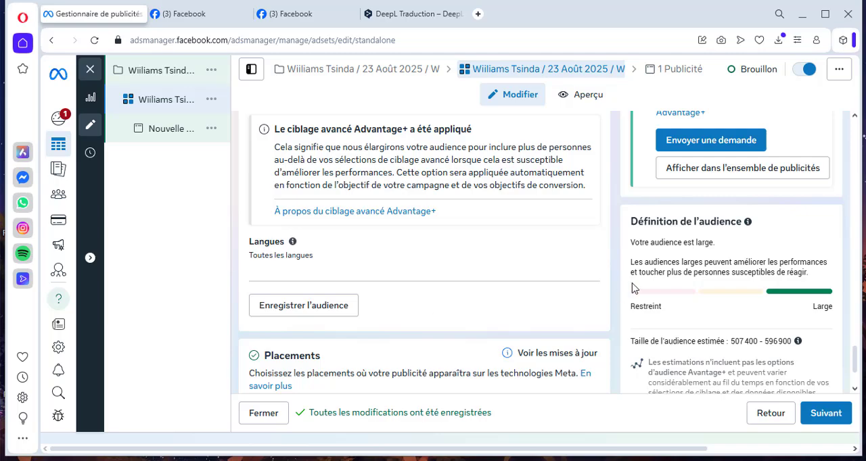
pyautogui.scroll(2, 607, 294)
pyautogui.scroll(1, 607, 298)
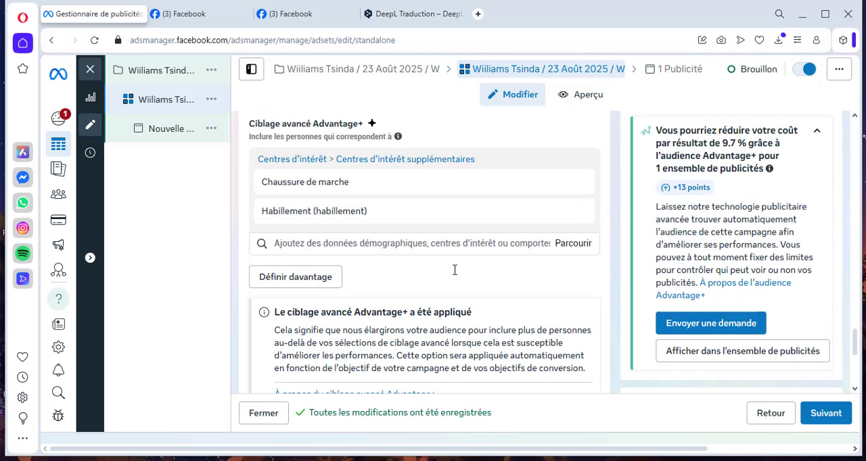
pyautogui.scroll(-3, 608, 300)
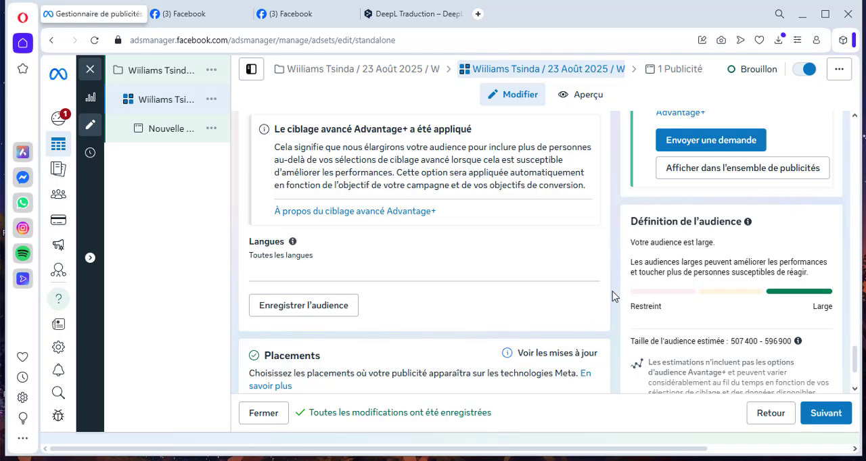
pyautogui.scroll(3, 615, 296)
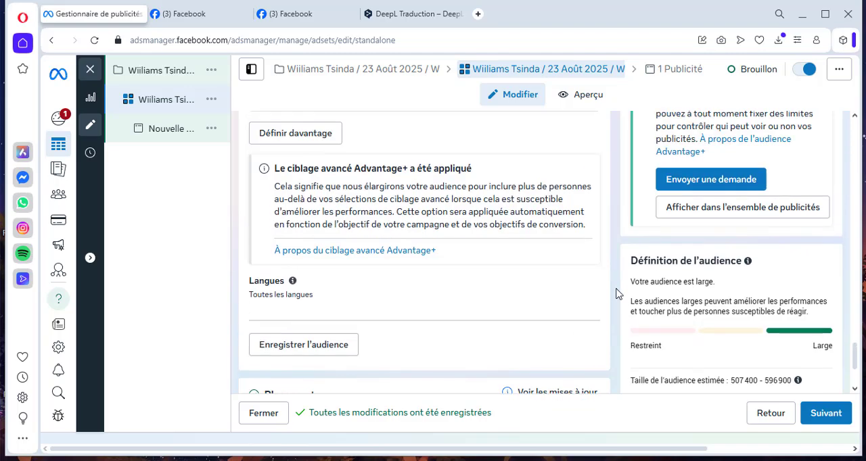
pyautogui.scroll(2, 616, 295)
pyautogui.scroll(2, 615, 294)
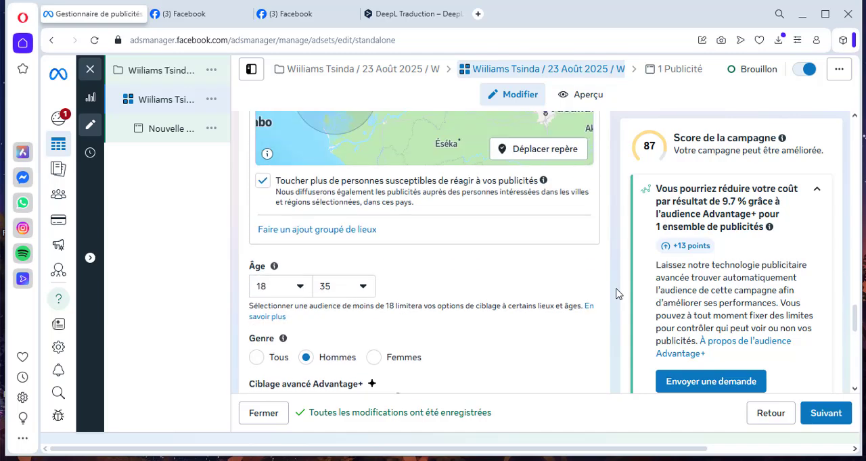
pyautogui.scroll(3, 617, 292)
pyautogui.scroll(3, 617, 293)
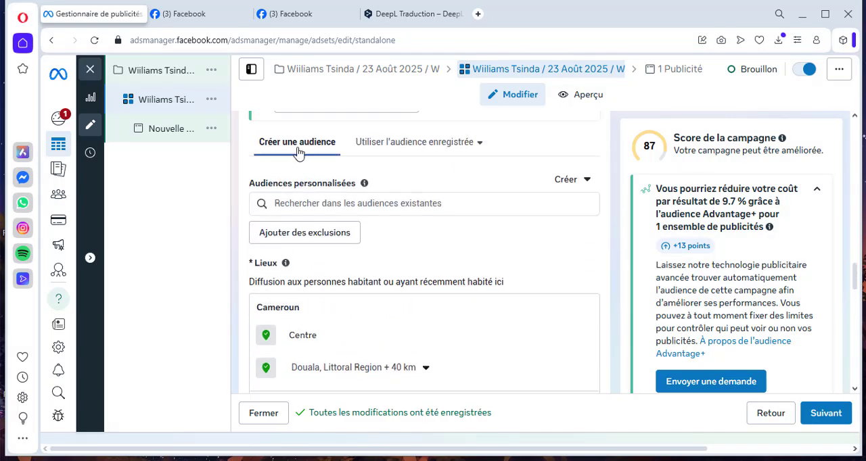
# - Browse the saved audiences, inspect the details of Formation WilliFood - copie and apply it to the ad set
pyautogui.click(422, 149)
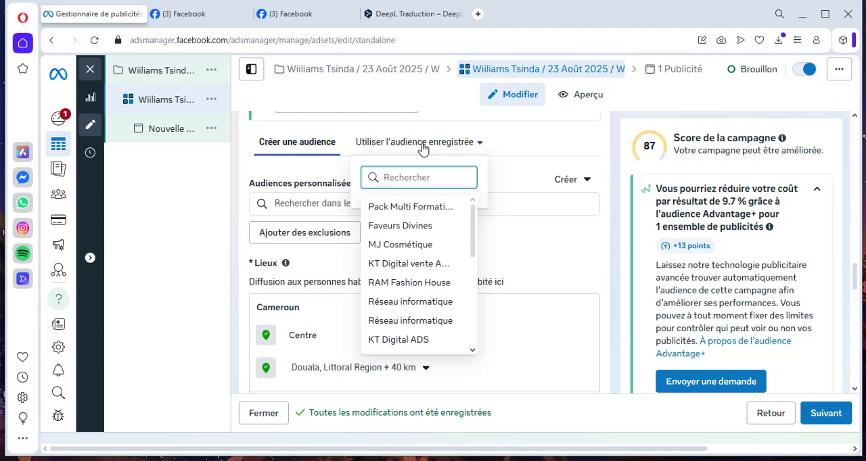
pyautogui.scroll(-2, 429, 295)
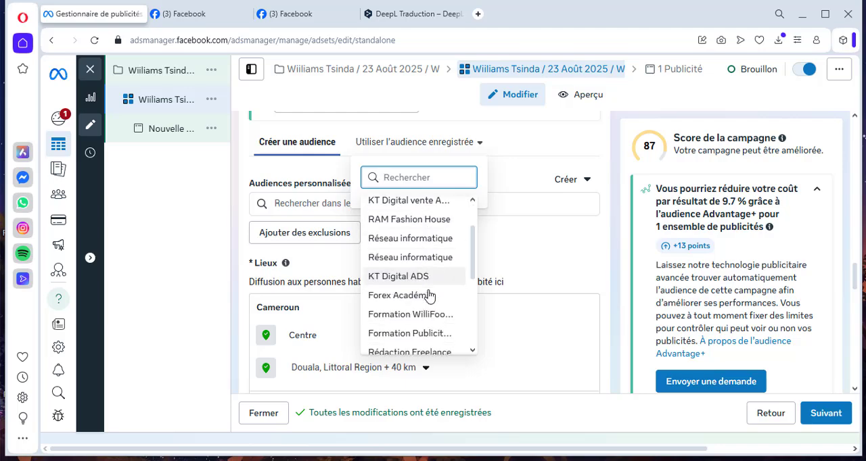
pyautogui.moveTo(403, 322)
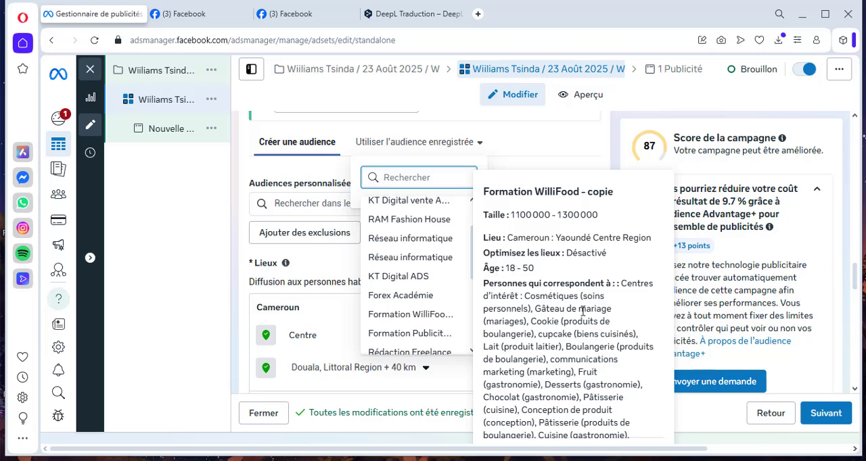
pyautogui.scroll(-10, 583, 311)
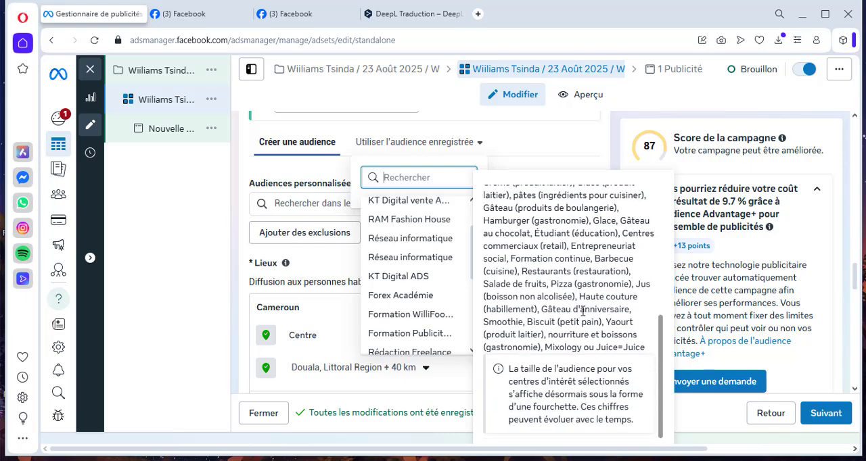
pyautogui.scroll(10, 582, 312)
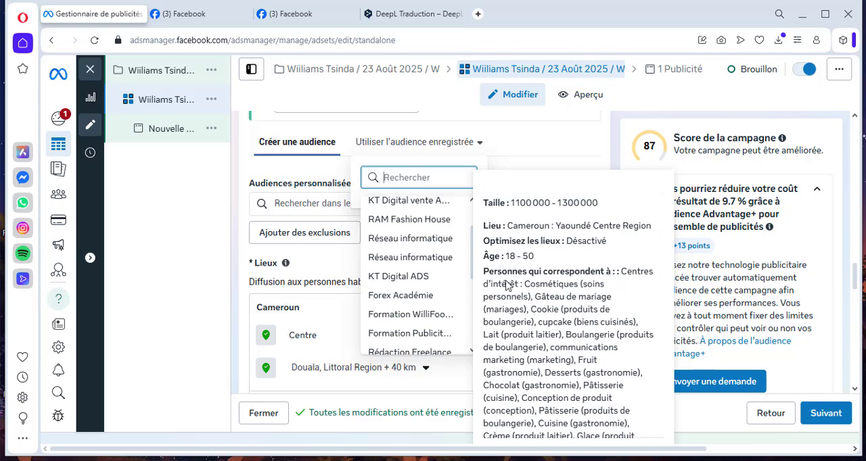
pyautogui.click(410, 318)
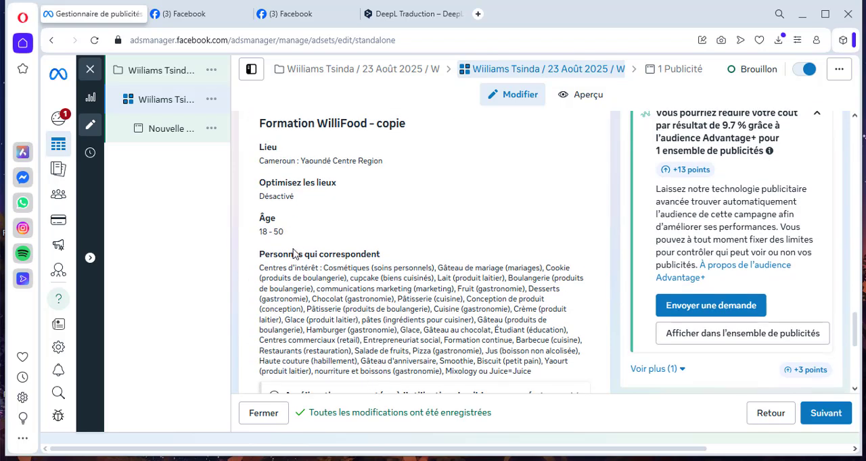
# - Review the applied saved audience's location, age range, matching interests and audience definition
pyautogui.scroll(-2, 324, 309)
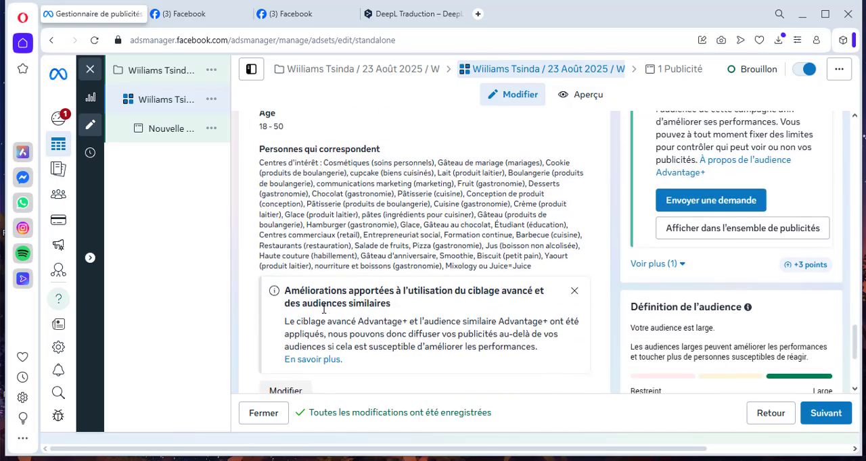
pyautogui.scroll(1, 323, 308)
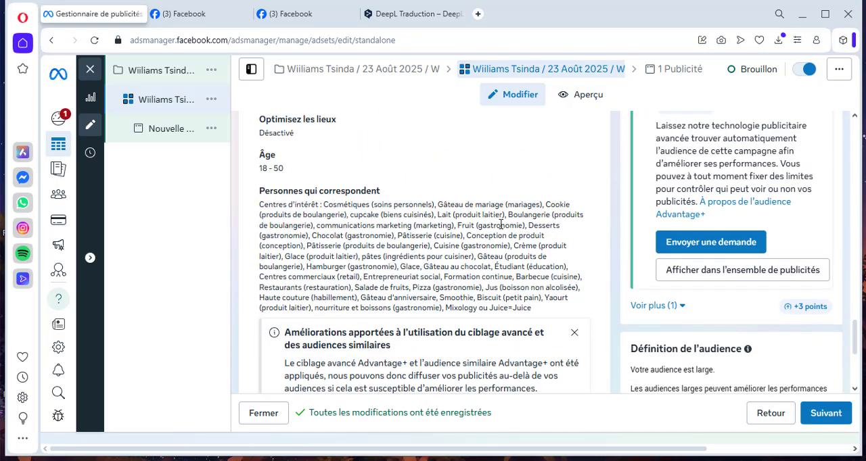
pyautogui.scroll(2, 331, 237)
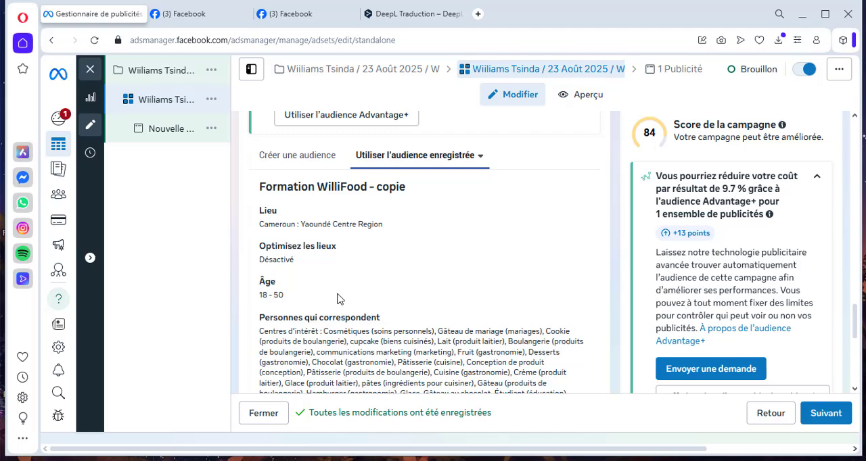
pyautogui.scroll(-1, 438, 328)
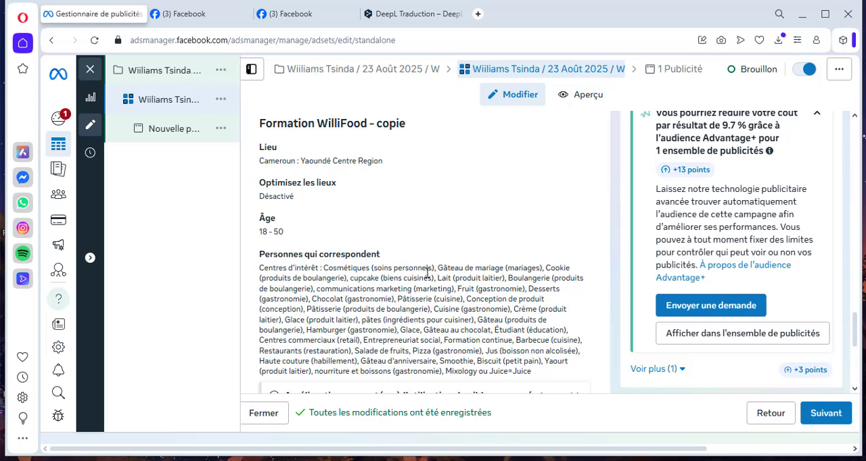
pyautogui.scroll(-2, 507, 285)
pyautogui.scroll(-2, 449, 300)
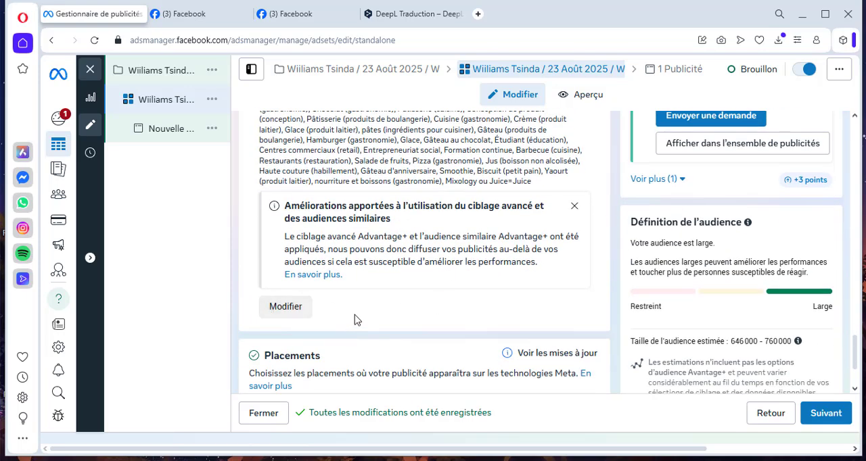
pyautogui.scroll(1, 356, 320)
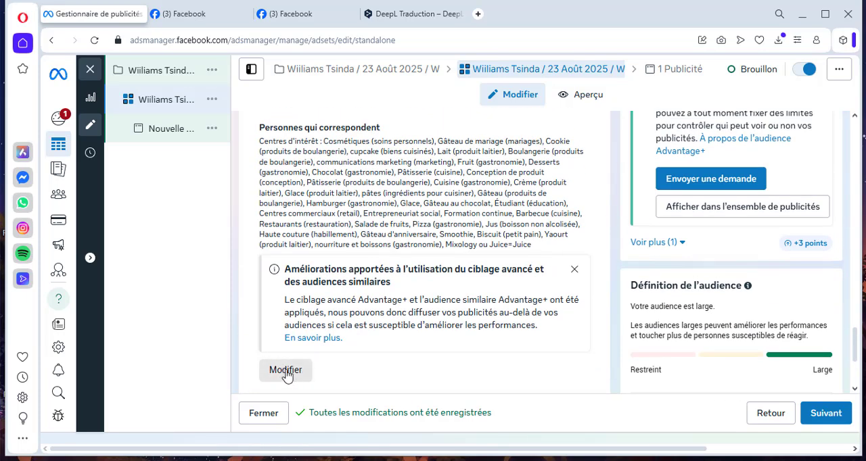
# - Open the saved audience Formation WilliFood - copie for editing and restrict its Genre to Femmes
pyautogui.click(285, 370)
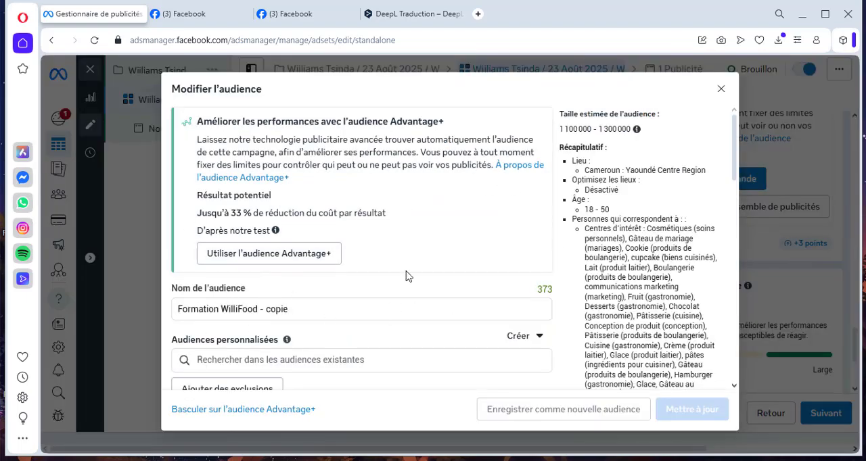
pyautogui.scroll(-3, 431, 241)
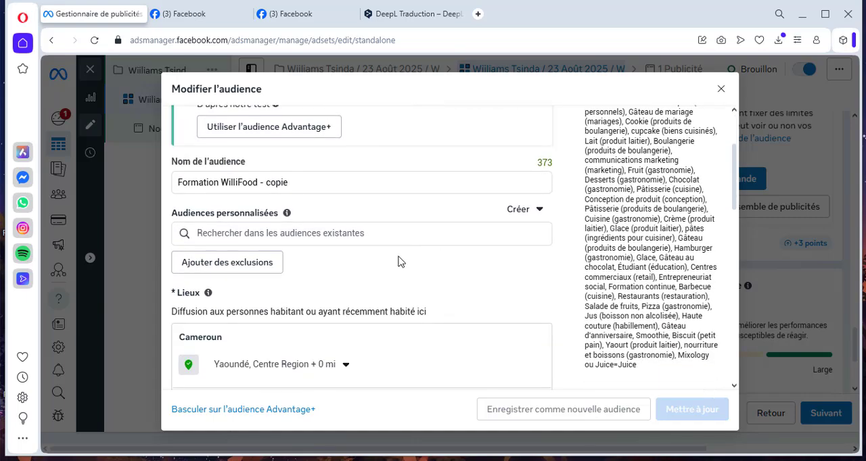
pyautogui.scroll(-2, 397, 267)
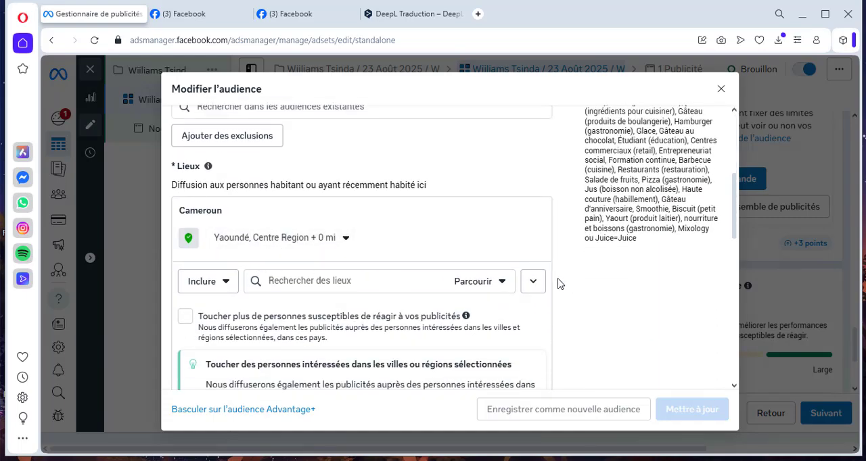
pyautogui.scroll(-5, 553, 273)
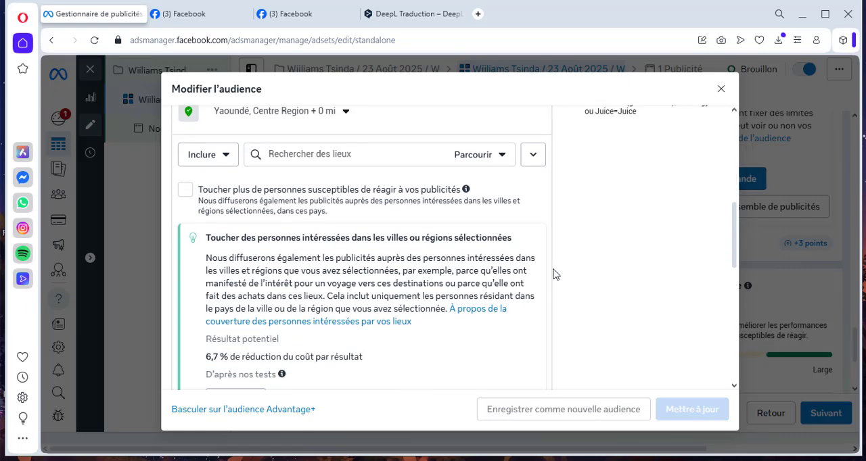
pyautogui.scroll(-3, 553, 274)
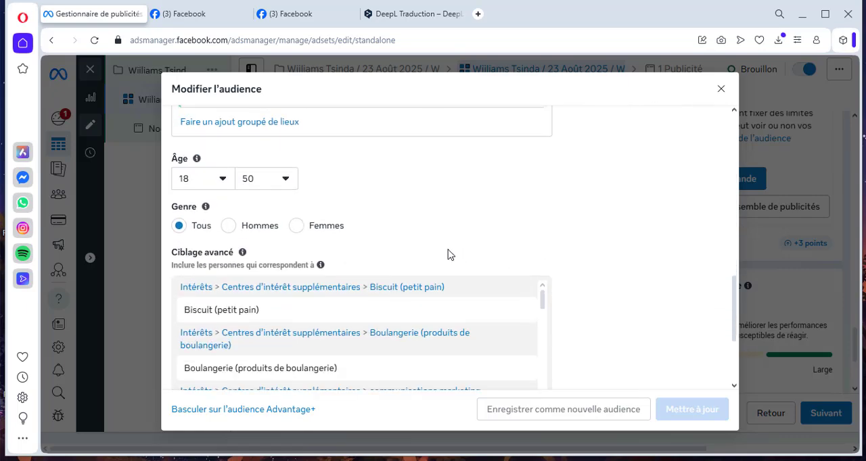
pyautogui.scroll(1, 203, 211)
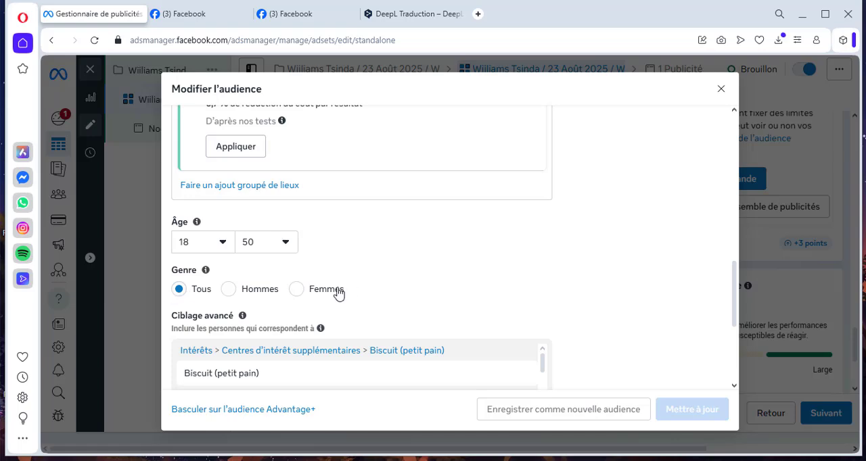
pyautogui.click(296, 291)
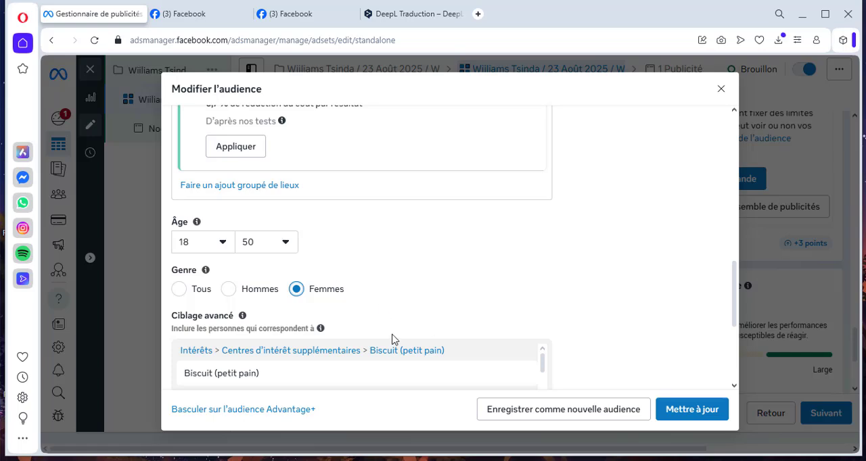
# - Set the maximum age of the saved audience to 40
pyautogui.click(287, 248)
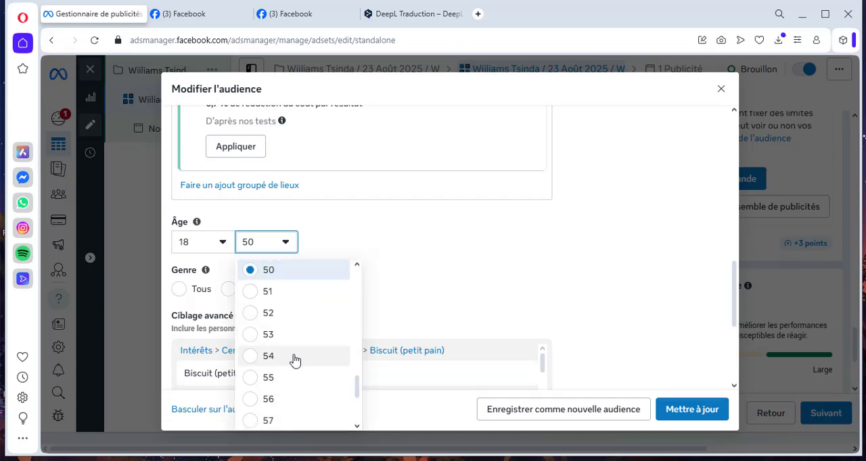
pyautogui.scroll(1, 294, 362)
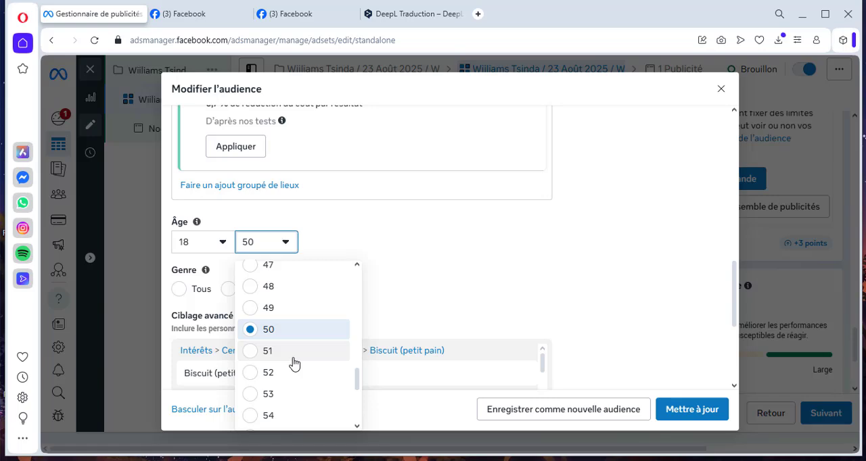
pyautogui.scroll(1, 293, 364)
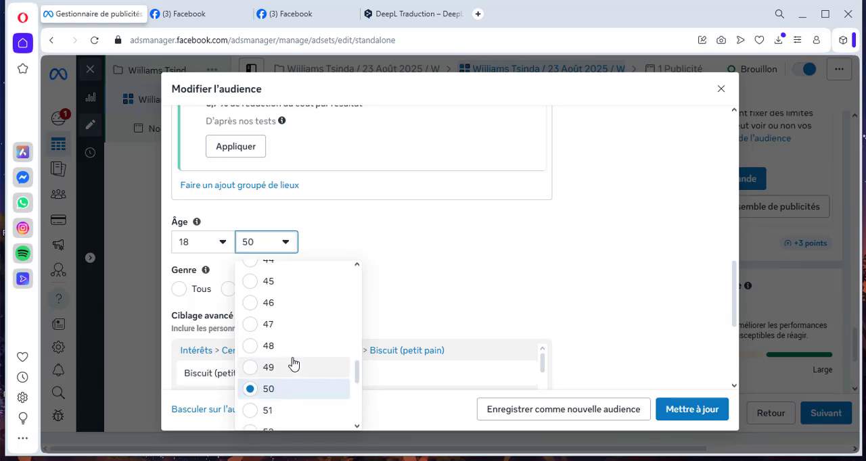
pyautogui.scroll(2, 292, 364)
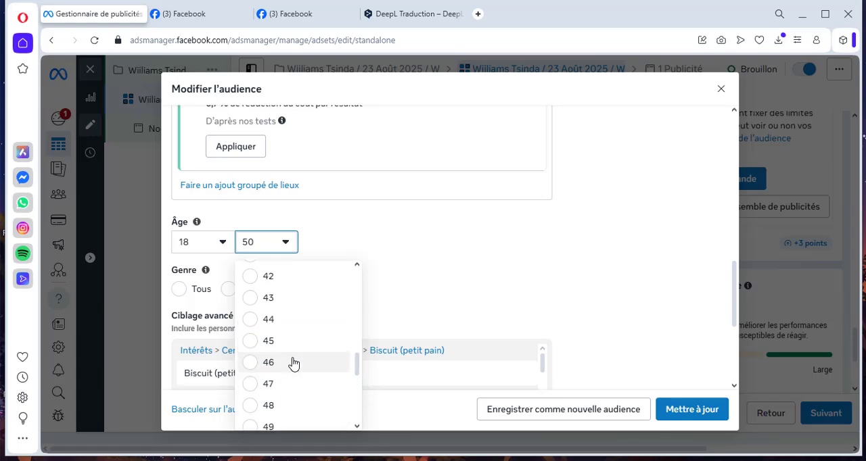
pyautogui.click(250, 297)
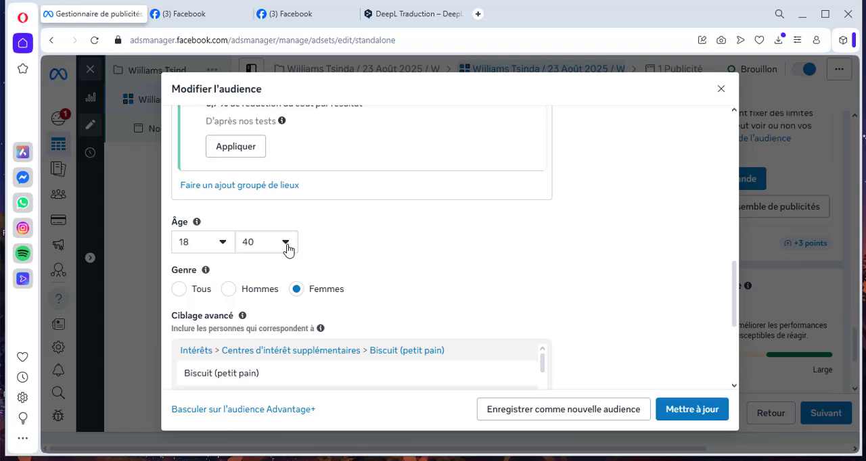
# - Update the saved audience with its edited targeting, confirming the change despite the affected ad sets
pyautogui.click(691, 409)
pyautogui.click(595, 241)
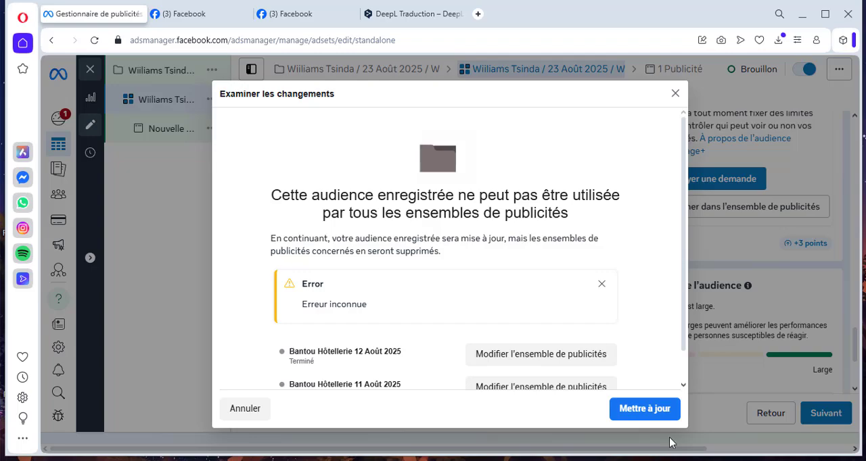
pyautogui.scroll(-2, 564, 357)
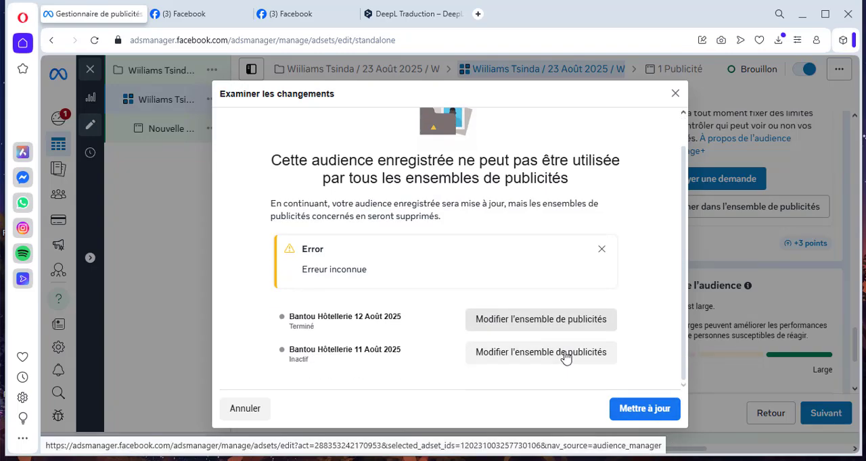
pyautogui.click(643, 411)
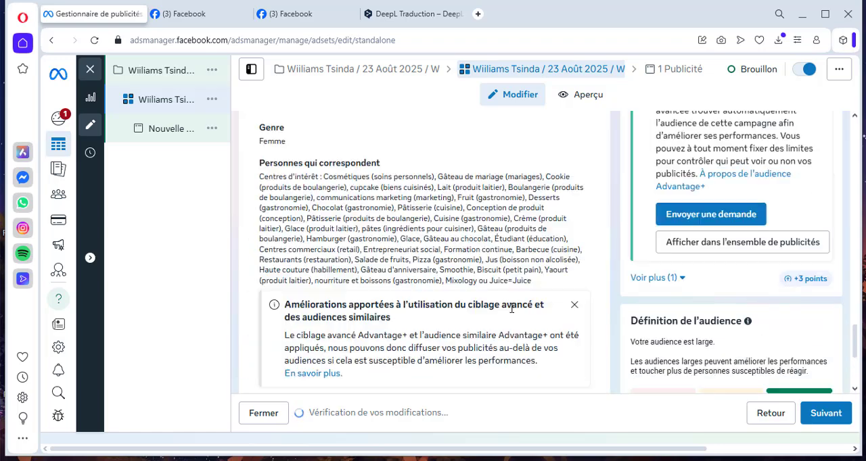
# - Continue from the ad set to the ad and replace the ad's name with the copied campaign name
pyautogui.scroll(1, 249, 253)
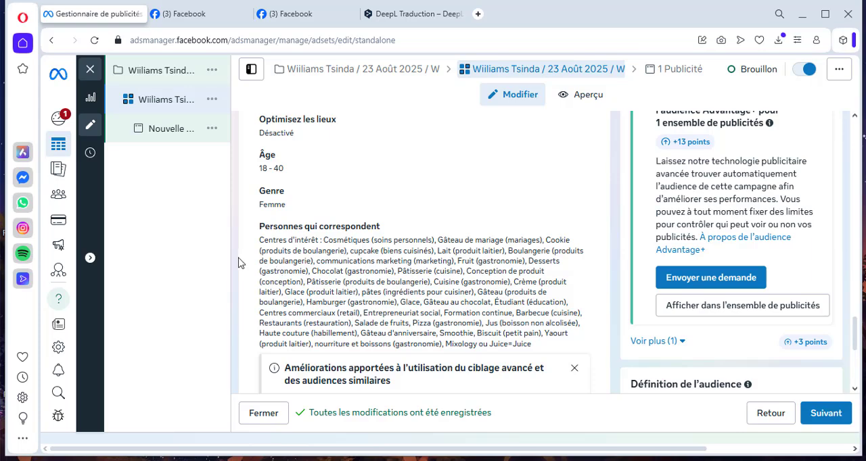
pyautogui.scroll(2, 257, 274)
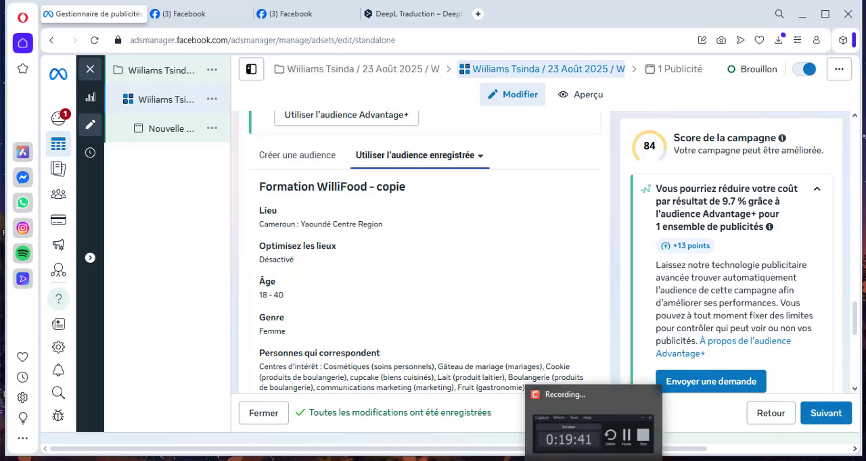
pyautogui.moveTo(592, 437)
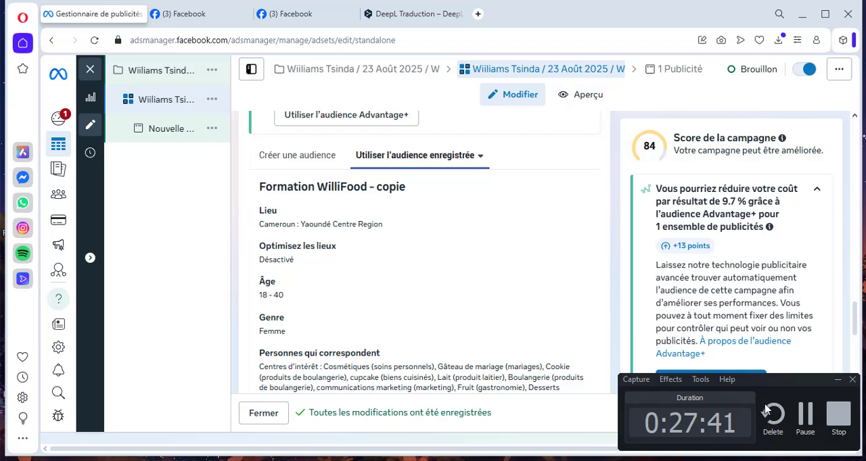
pyautogui.click(837, 380)
pyautogui.scroll(-8, 395, 357)
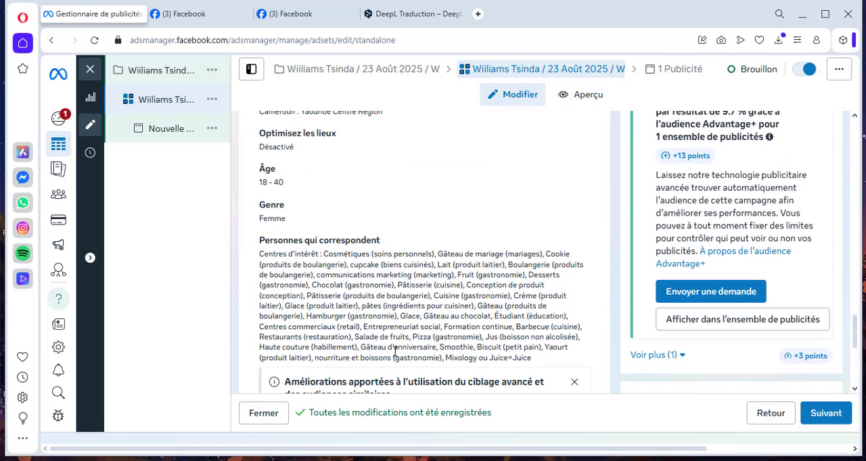
pyautogui.scroll(-1, 401, 345)
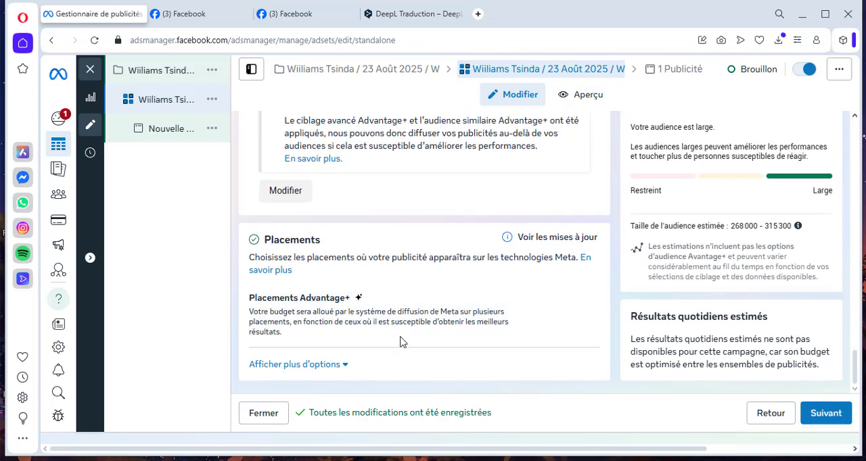
pyautogui.click(826, 413)
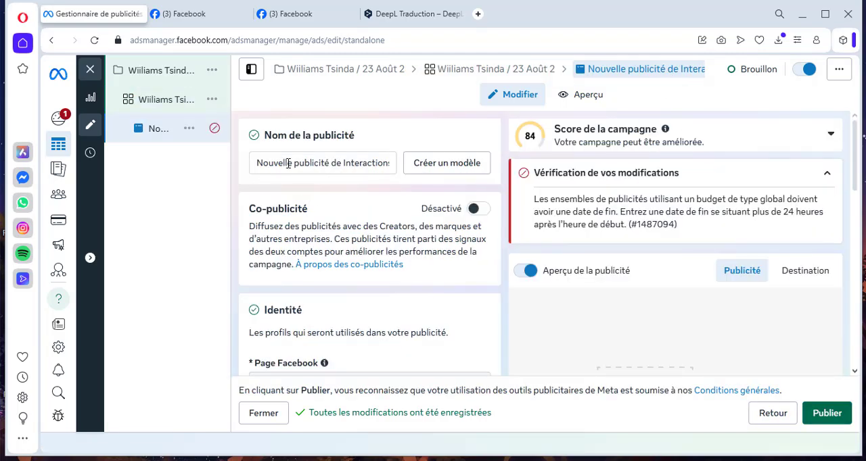
pyautogui.moveTo(258, 165); pyautogui.dragTo(386, 164)
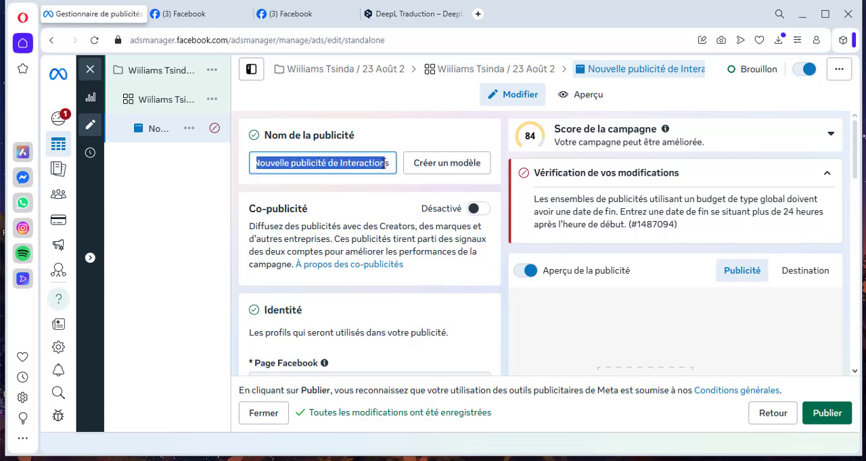
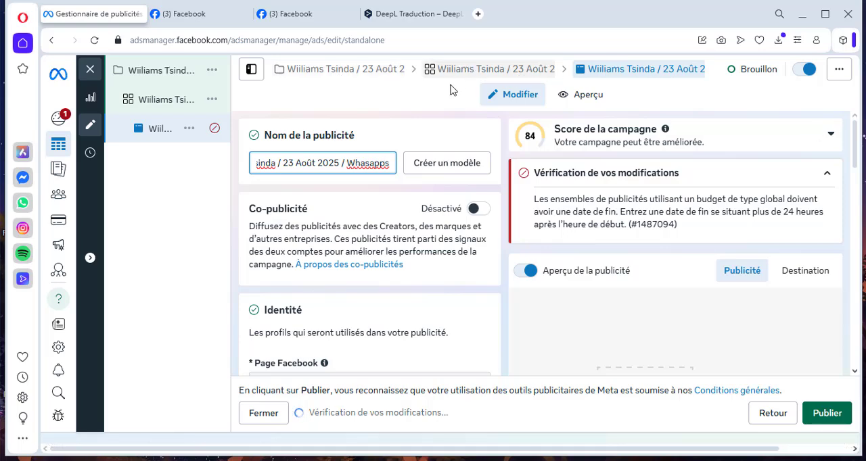
# - Try the ad setup Utiliser une publication existante, review its post options, and switch back to Créer une publicité
pyautogui.scroll(-3, 381, 293)
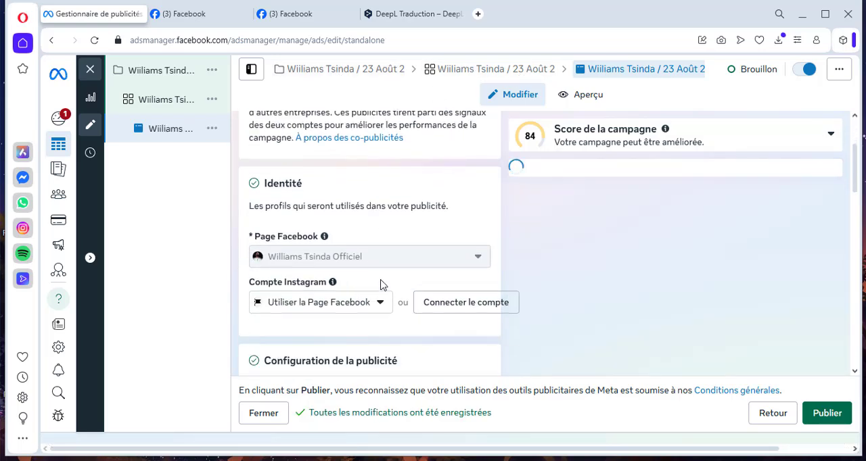
pyautogui.scroll(-2, 369, 264)
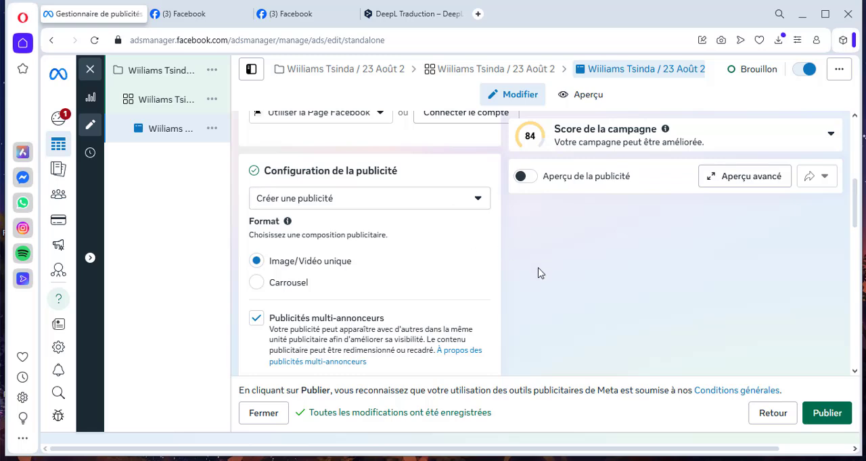
pyautogui.click(476, 204)
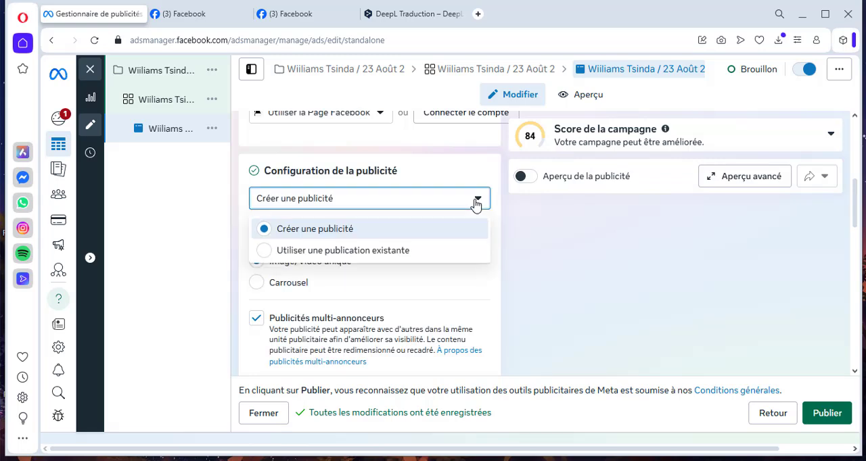
pyautogui.click(260, 250)
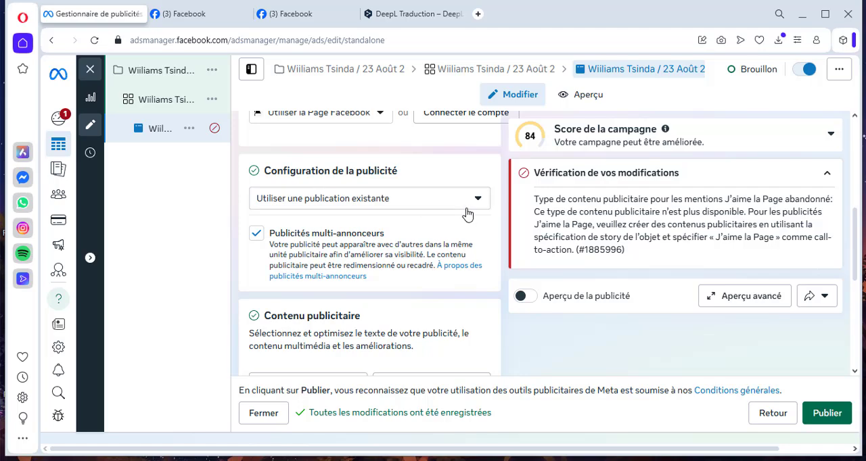
pyautogui.scroll(-3, 368, 225)
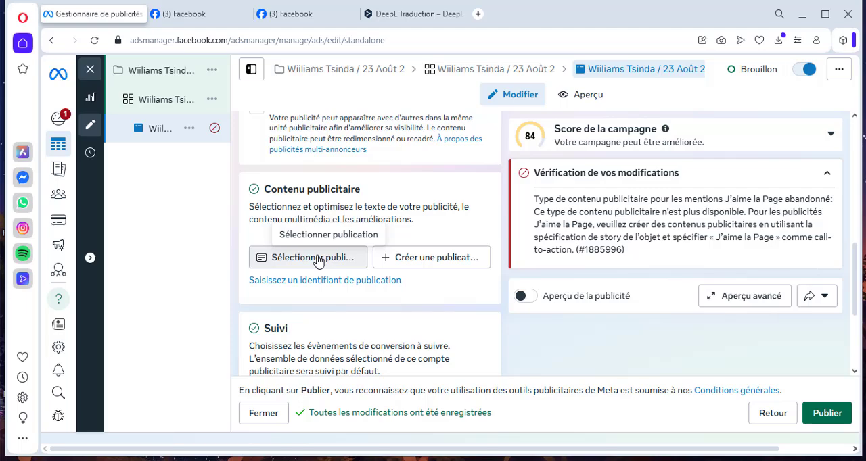
pyautogui.scroll(2, 318, 262)
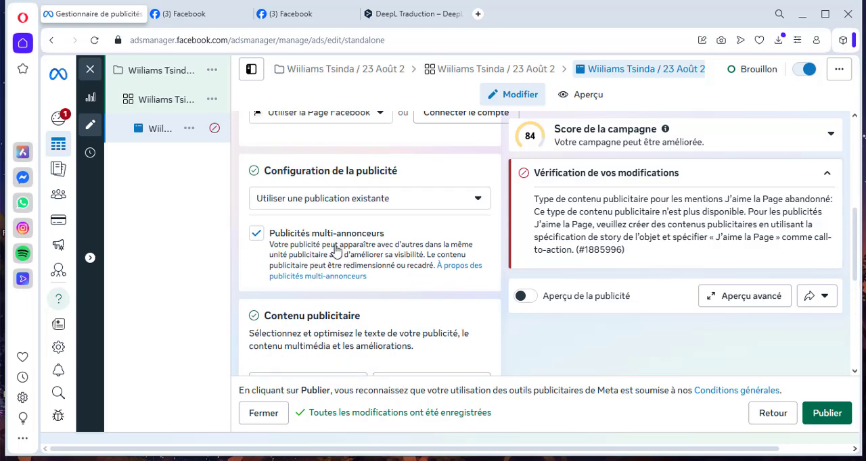
pyautogui.click(480, 198)
pyautogui.click(271, 231)
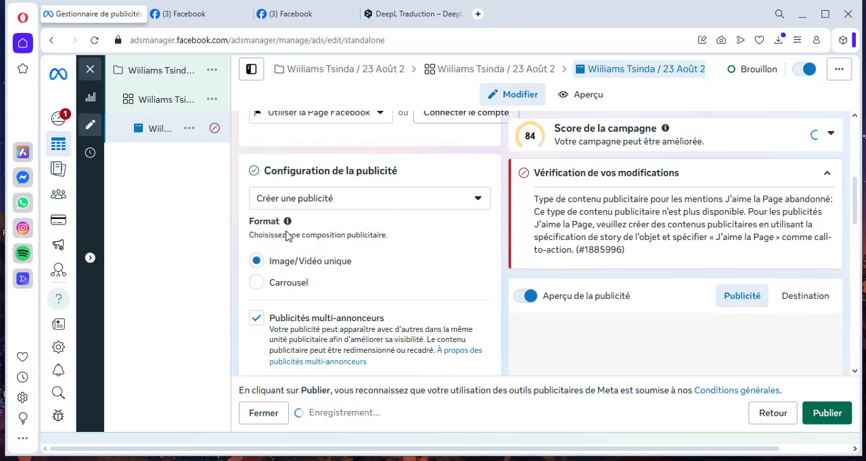
# - Set the ad format to Carrousel and start adding image cards to the carousel
pyautogui.scroll(-1, 294, 286)
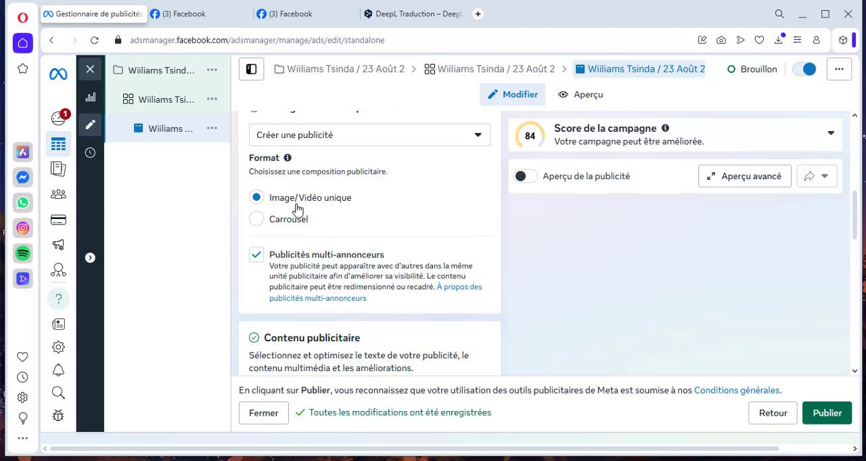
pyautogui.click(253, 222)
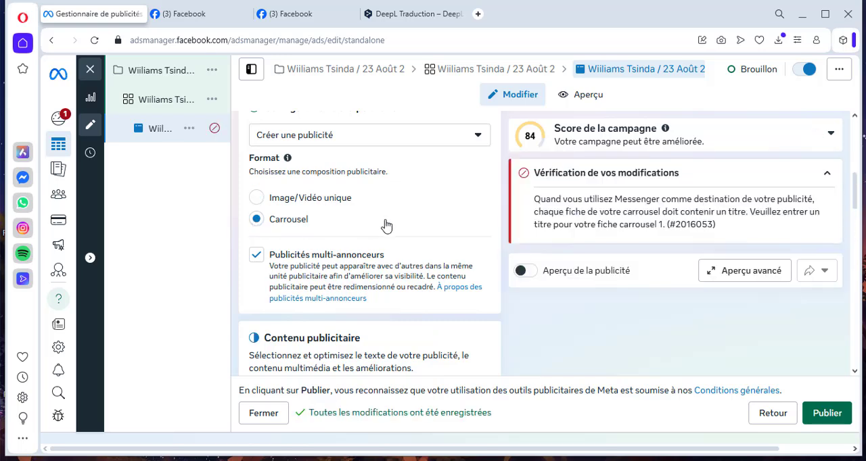
pyautogui.scroll(-1, 386, 225)
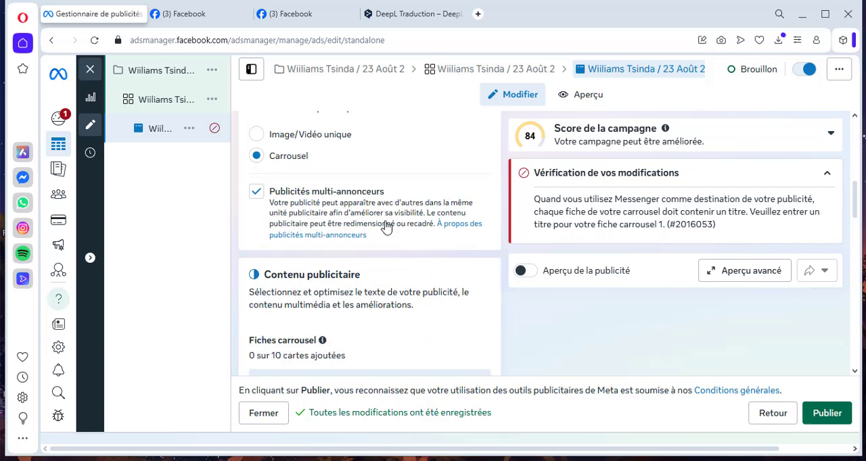
pyautogui.scroll(-2, 386, 225)
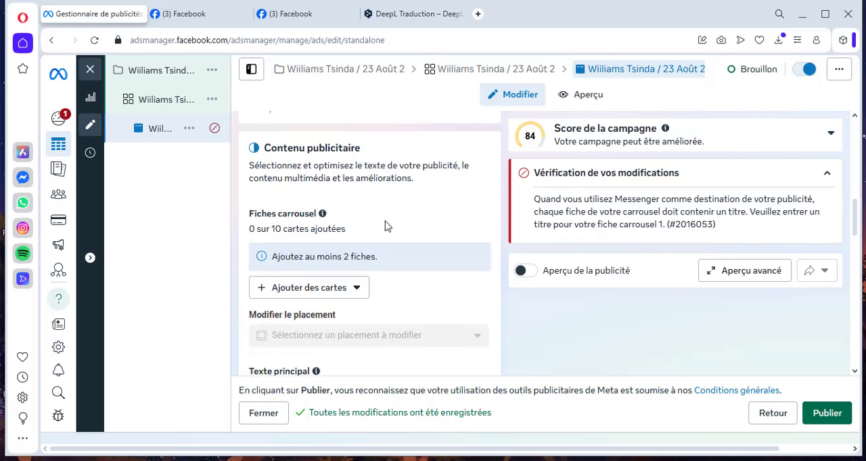
pyautogui.scroll(-1, 386, 226)
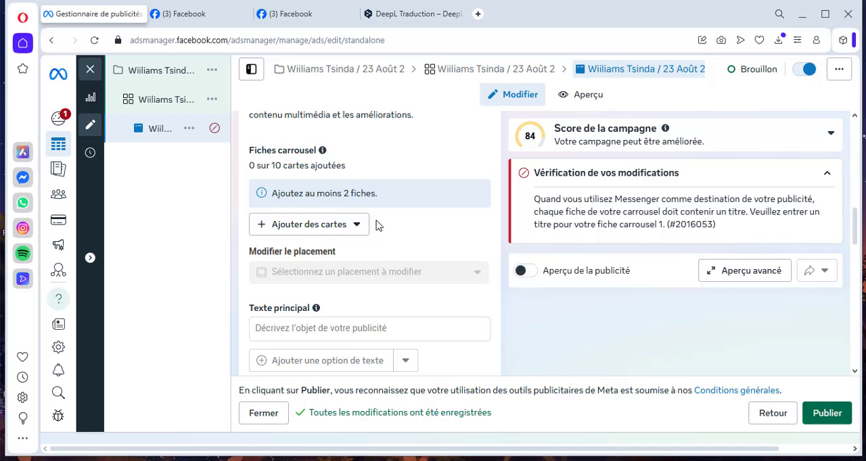
pyautogui.click(274, 230)
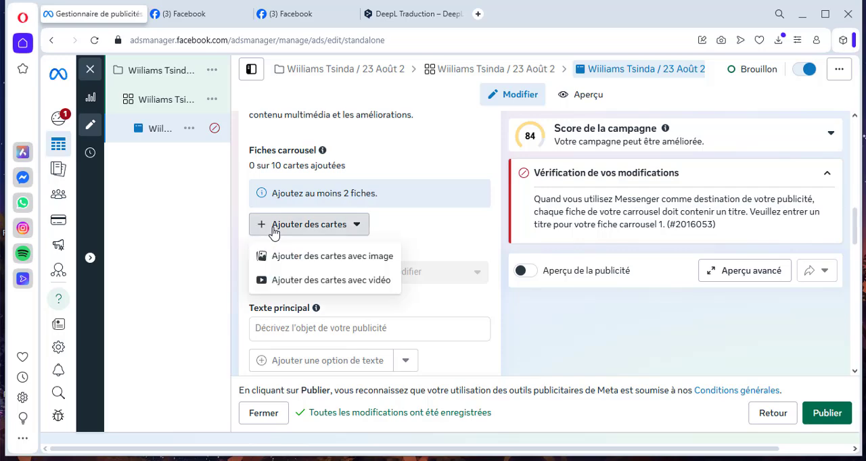
pyautogui.click(311, 256)
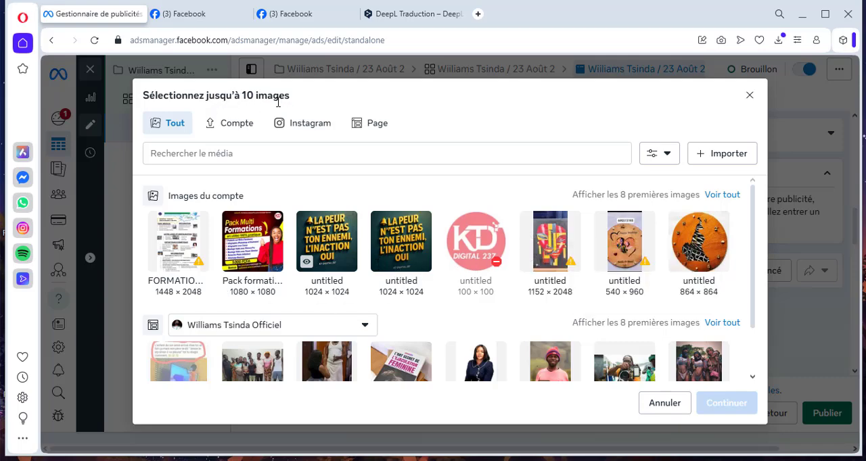
pyautogui.click(705, 159)
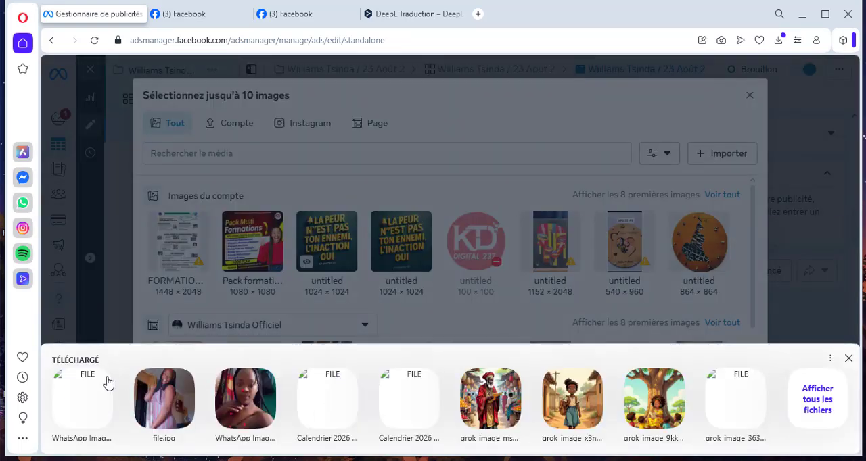
pyautogui.click(818, 406)
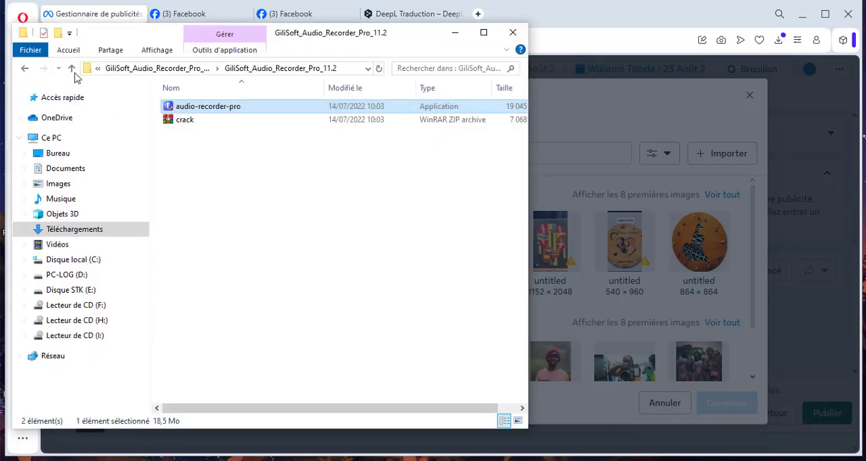
pyautogui.hotkey('alt', 'Tab')
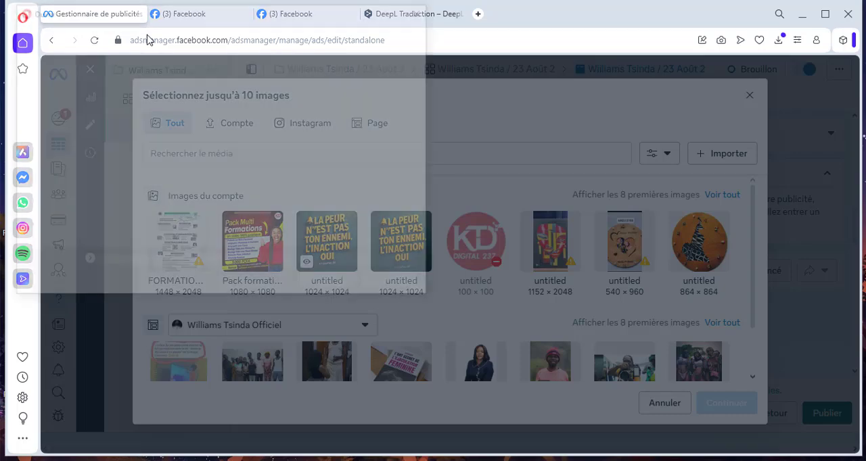
pyautogui.click(425, 11)
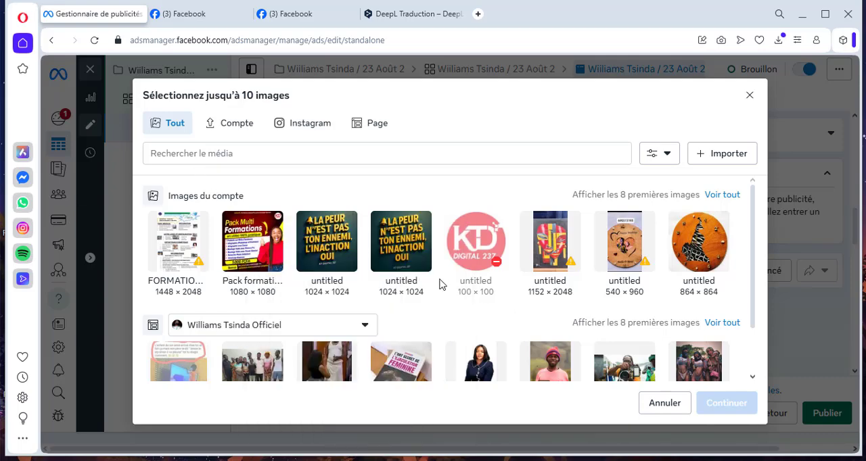
# - Show all of the ad account's images and browse them for a carousel picture
pyautogui.scroll(-2, 438, 283)
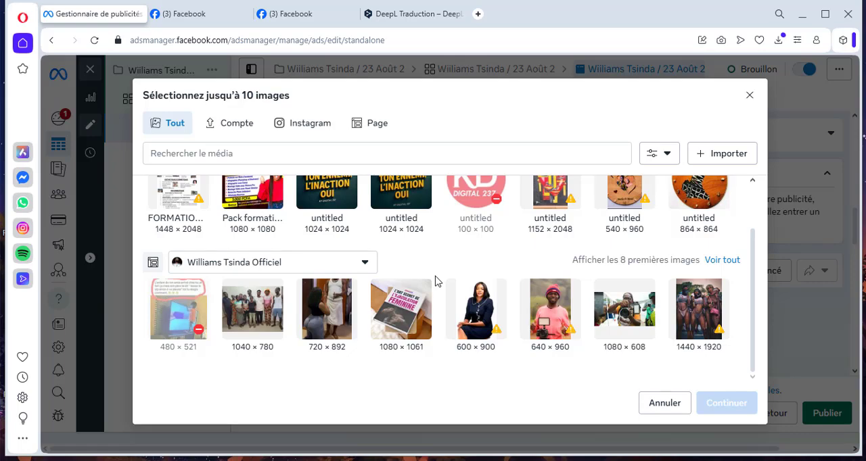
pyautogui.scroll(2, 435, 281)
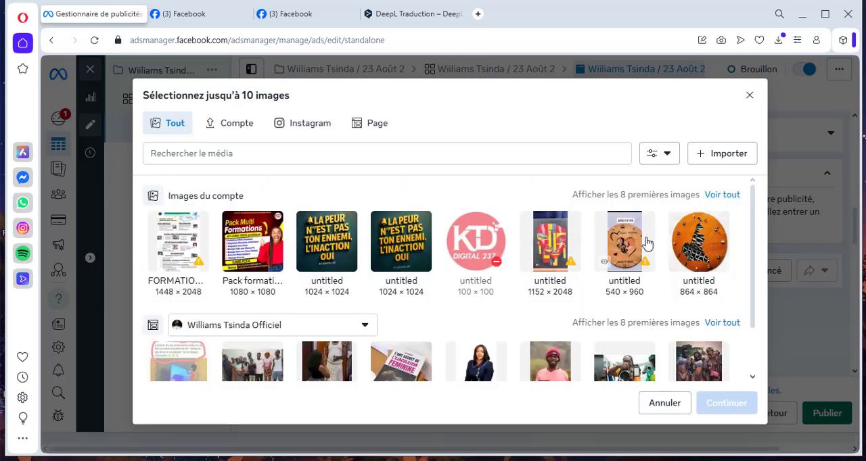
pyautogui.click(720, 195)
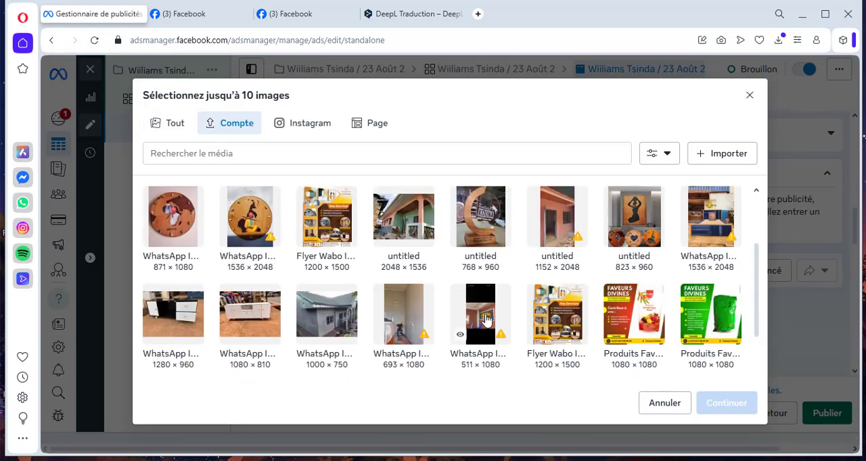
pyautogui.scroll(-2, 486, 319)
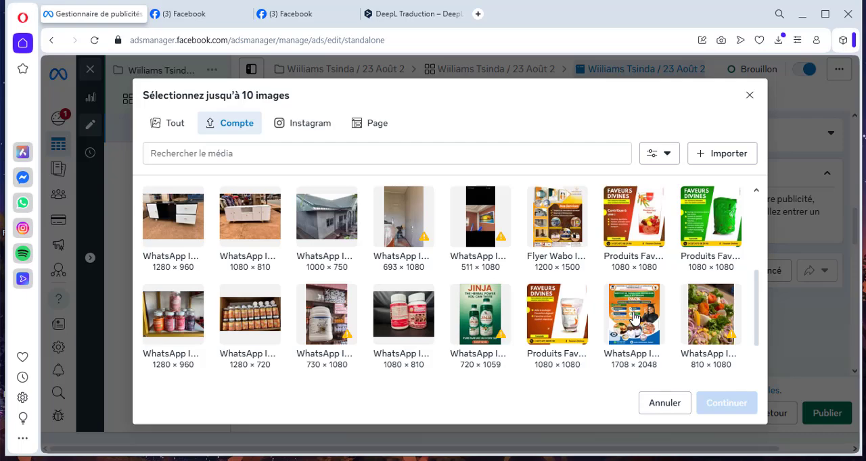
# - Try selecting the orange PACK flyer (1708 × 2048) for the carousel and clear that selection
pyautogui.click(634, 317)
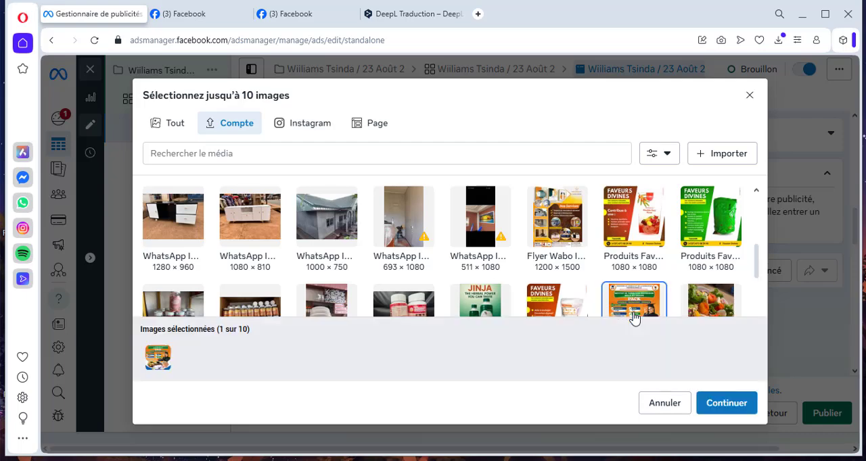
pyautogui.scroll(-1, 632, 292)
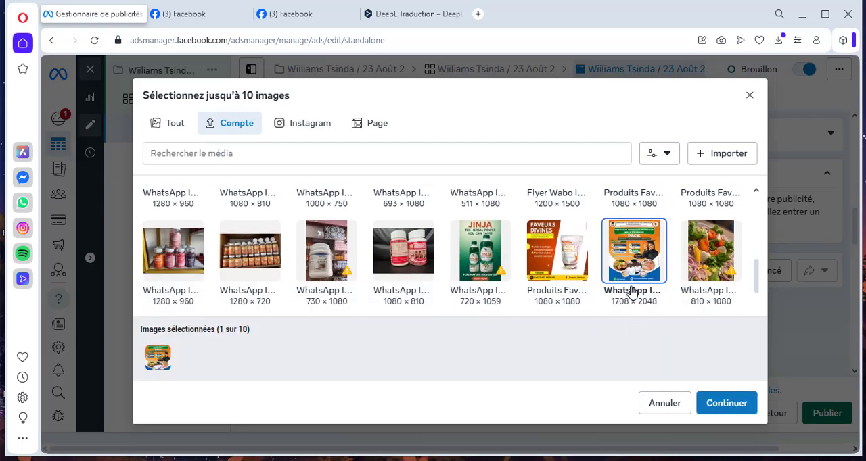
pyautogui.click(636, 245)
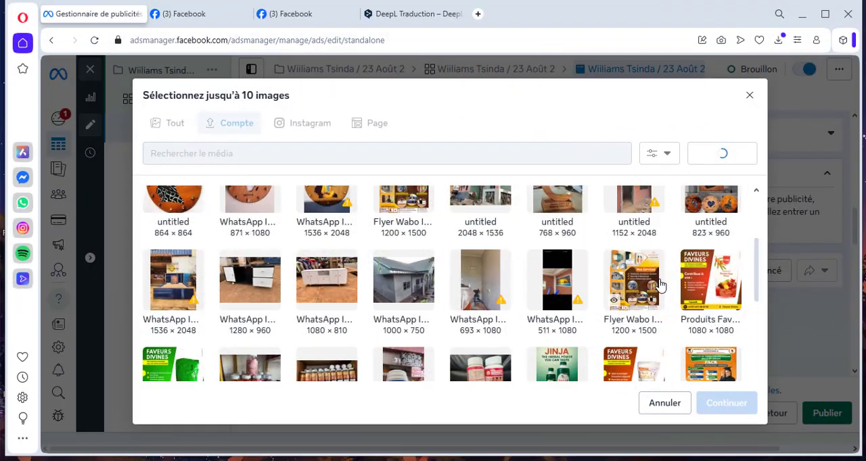
# - Add ten account images to the carousel: the orange PACK flyer (1708 × 2048) plus the food, chef and blue-gown group photos
pyautogui.scroll(2, 660, 285)
pyautogui.scroll(-4, 659, 286)
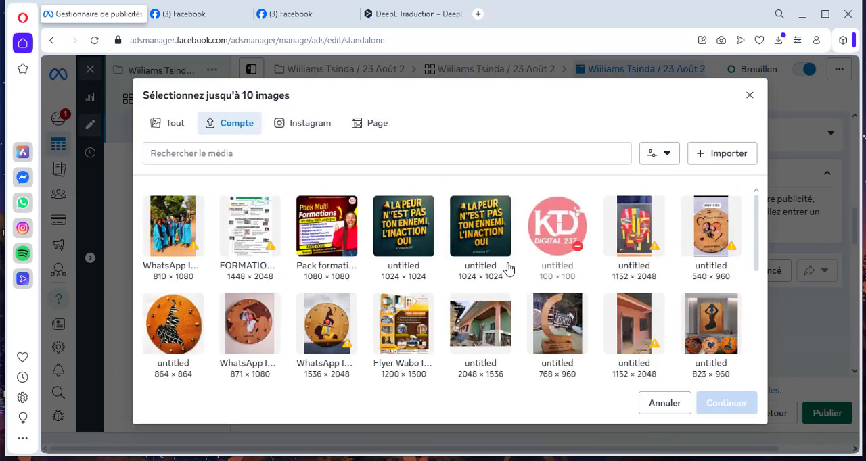
pyautogui.scroll(-5, 663, 303)
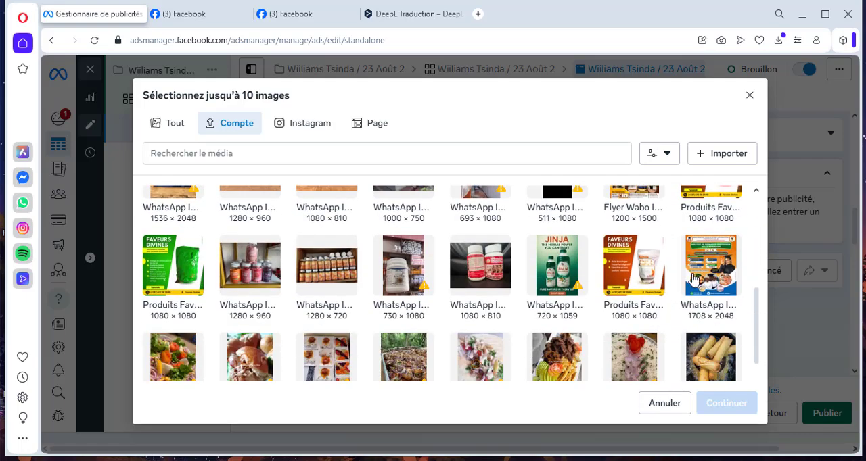
pyautogui.click(693, 277)
pyautogui.scroll(-1, 597, 241)
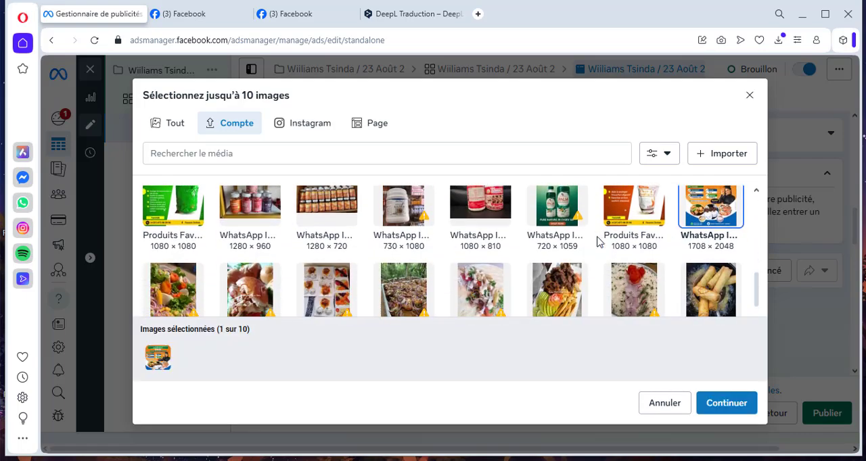
pyautogui.scroll(-1, 597, 242)
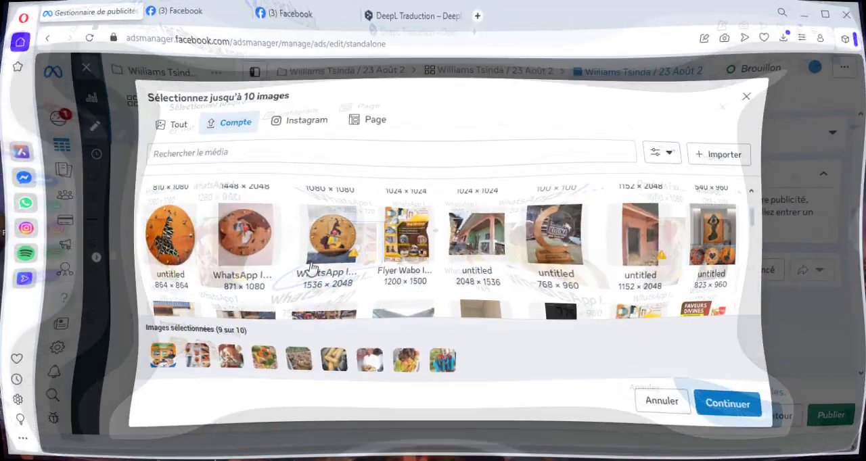
pyautogui.scroll(1, 296, 271)
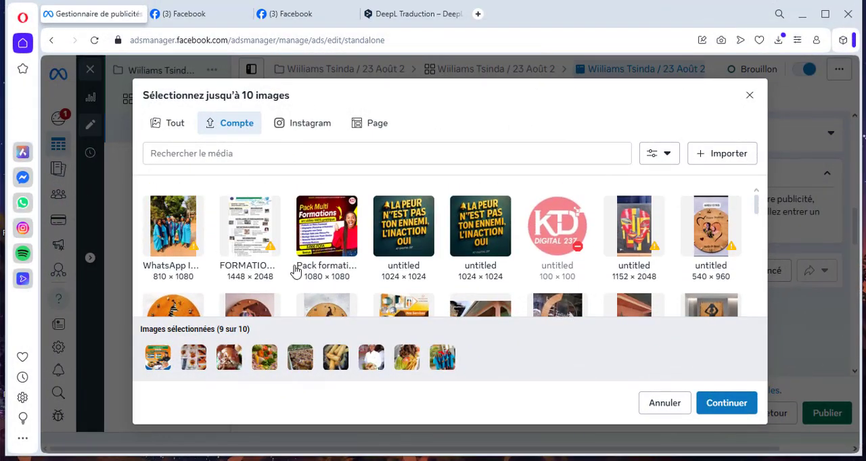
pyautogui.click(182, 240)
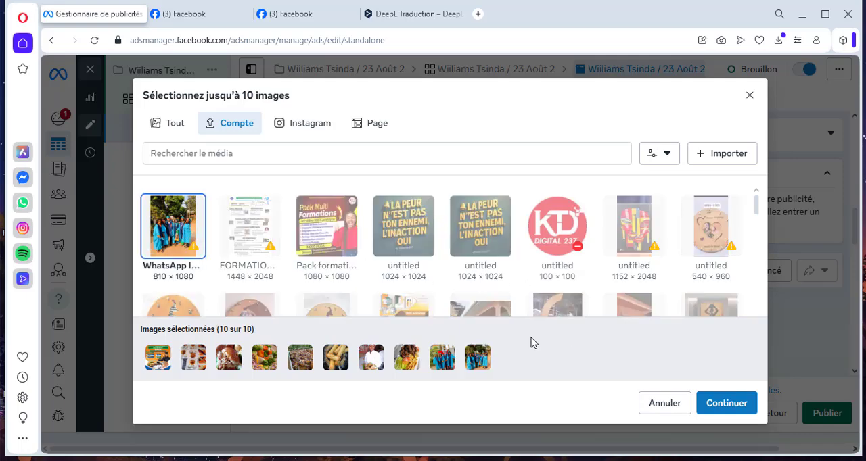
pyautogui.click(721, 406)
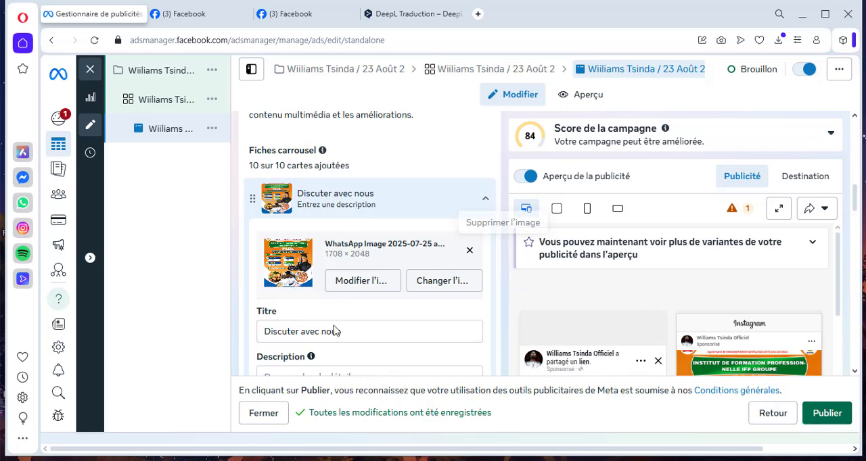
# - Set the first card's title to "Cliquez ici" and description to "Pour en savoir", and apply both to all carousel cards
pyautogui.scroll(-1, 341, 327)
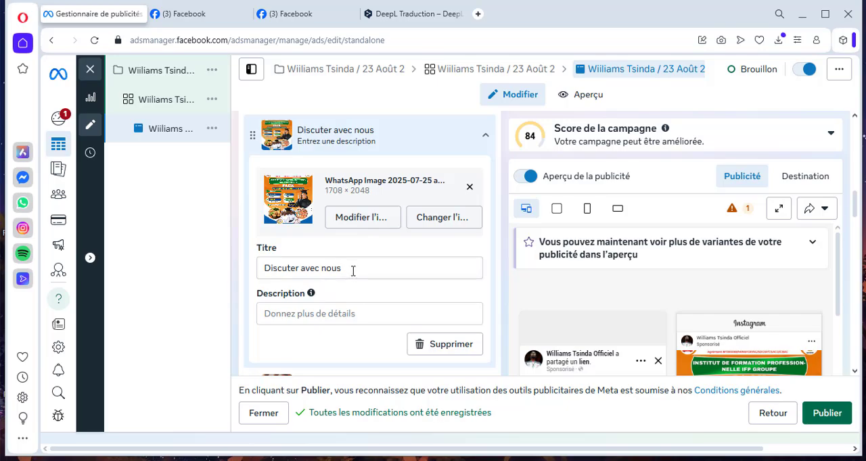
pyautogui.click(352, 271)
pyautogui.hotkey('ctrl', 'a')
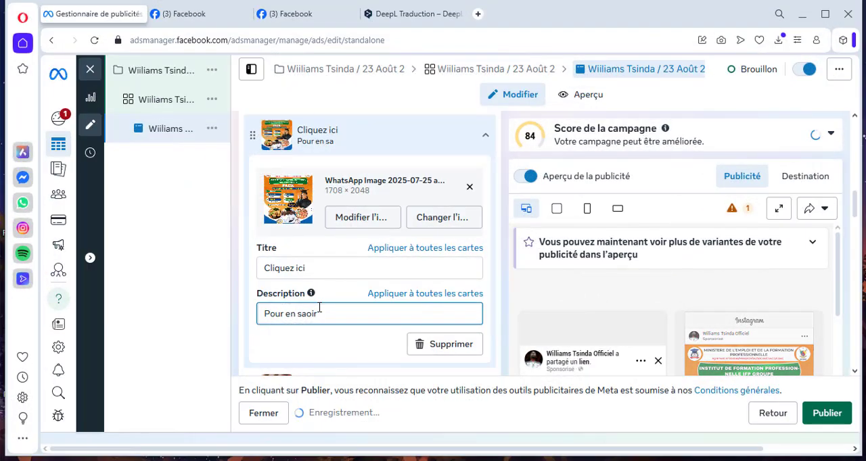
pyautogui.press('BackSpace')
pyautogui.press('BackSpace')
pyautogui.press('BackSpace')
pyautogui.press('BackSpace')
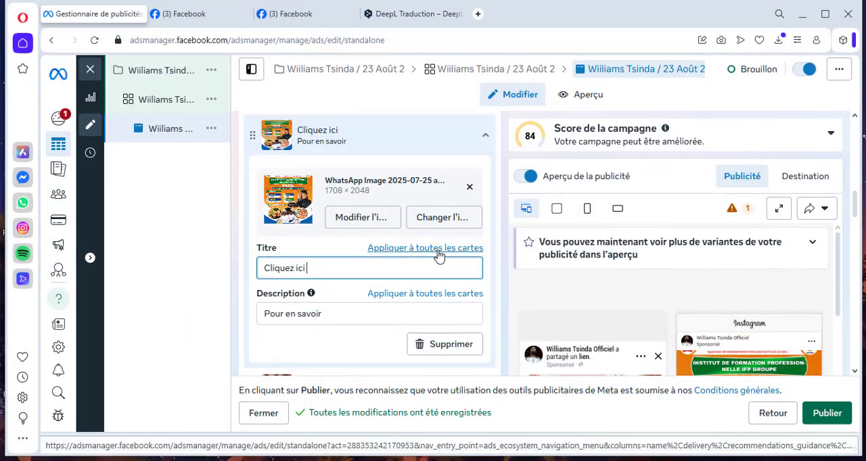
pyautogui.click(437, 249)
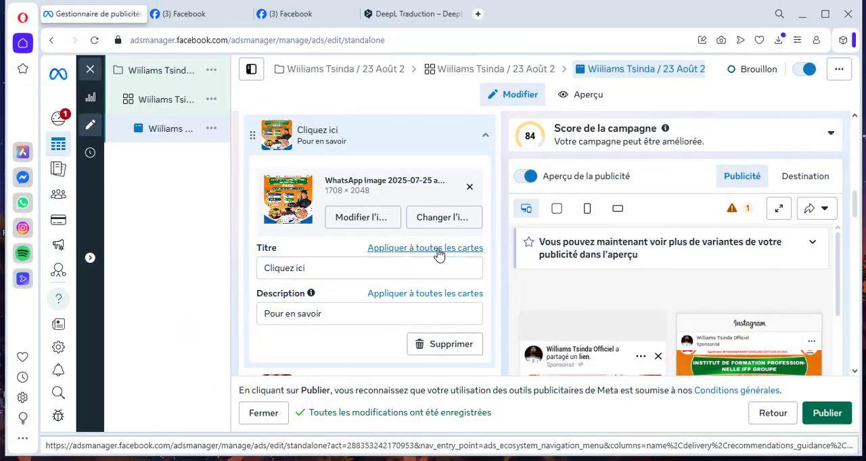
pyautogui.click(409, 295)
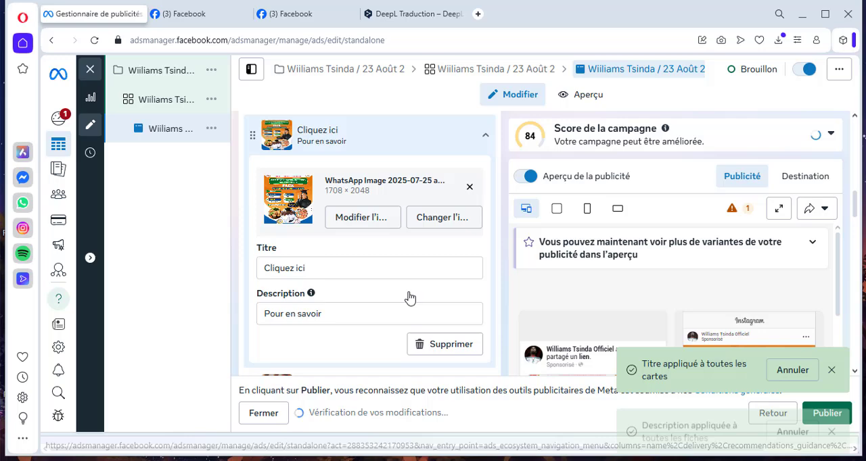
pyautogui.click(484, 137)
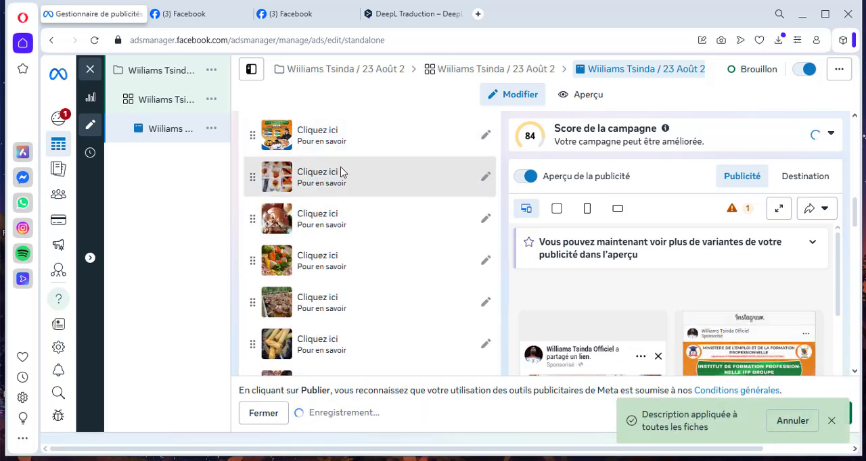
# - Insert the 👉 emoji in the Texte principal field and cut it to the clipboard
pyautogui.scroll(-5, 379, 296)
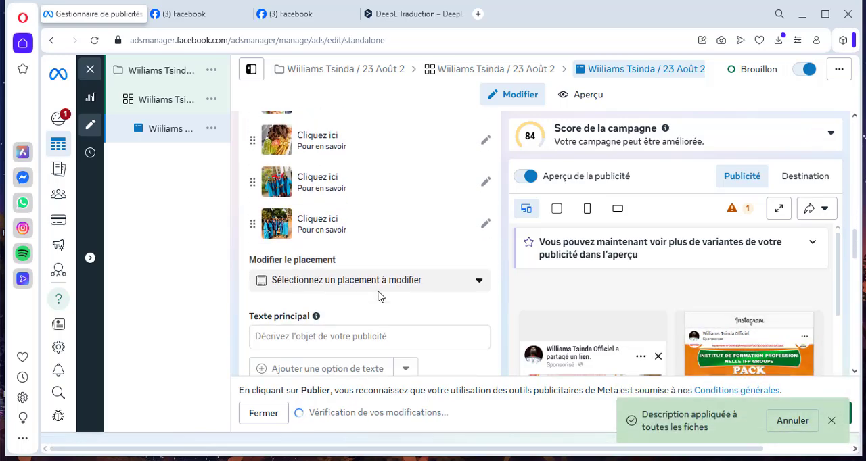
pyautogui.scroll(-1, 378, 295)
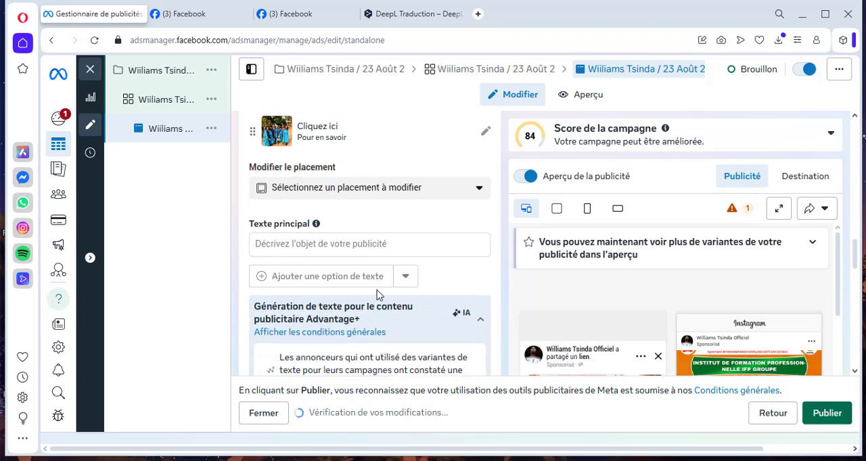
pyautogui.click(334, 243)
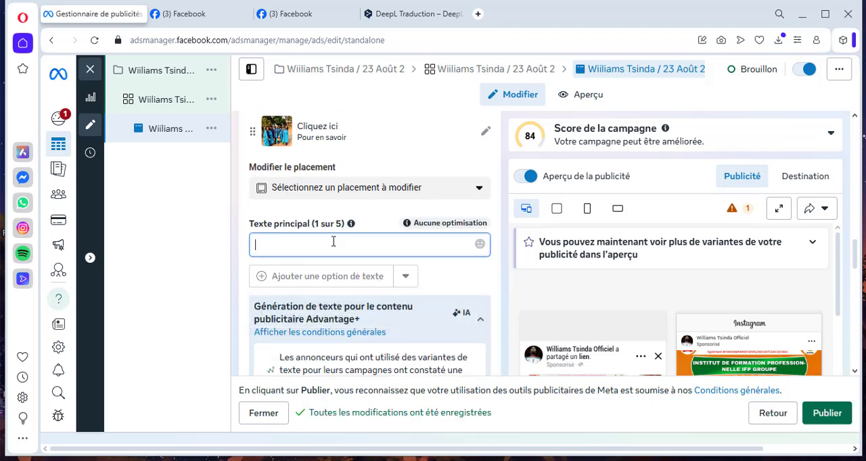
pyautogui.click(481, 247)
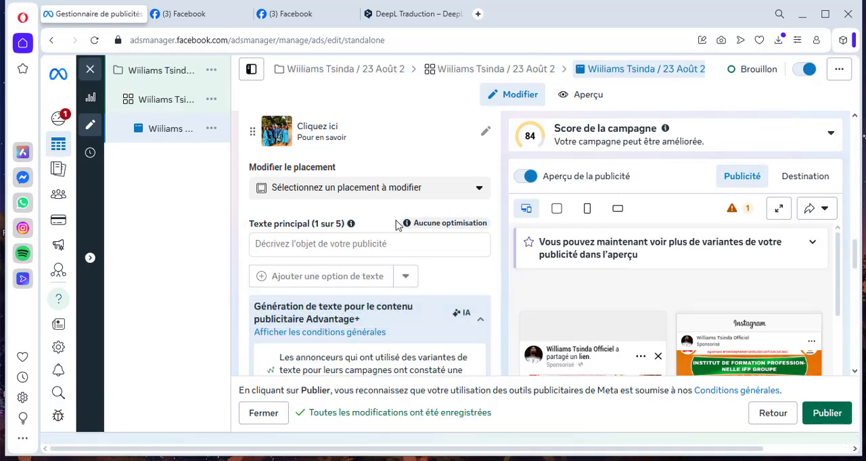
pyautogui.click(474, 247)
pyautogui.click(478, 248)
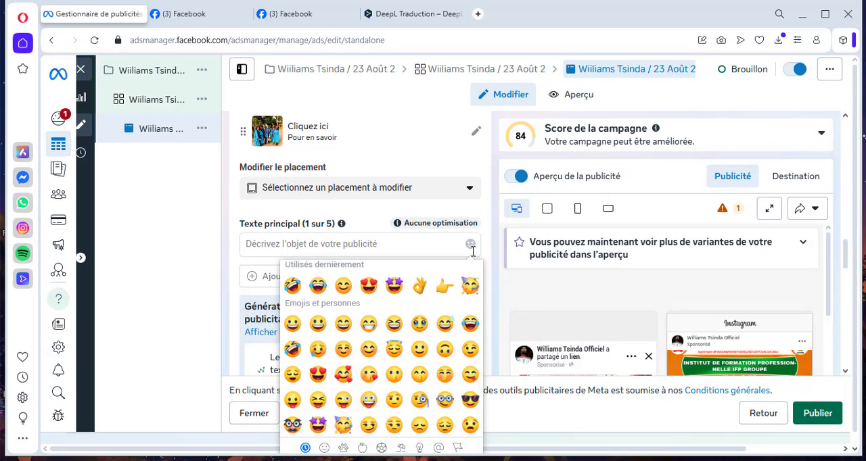
pyautogui.click(444, 292)
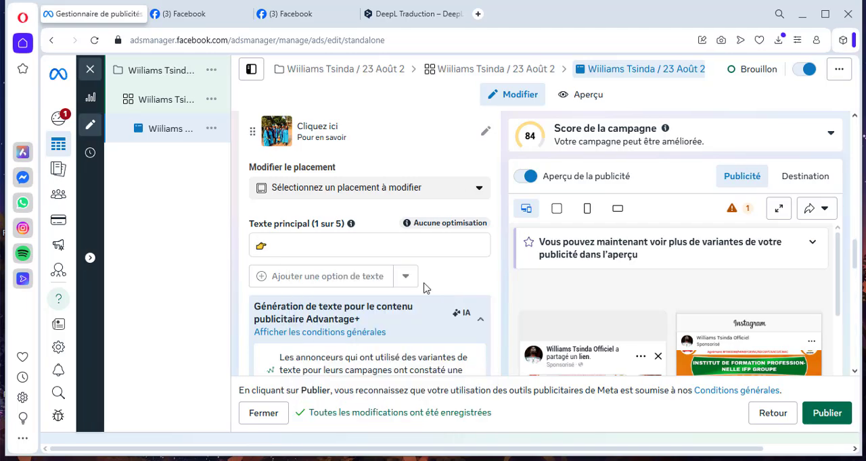
pyautogui.rightClick(263, 249)
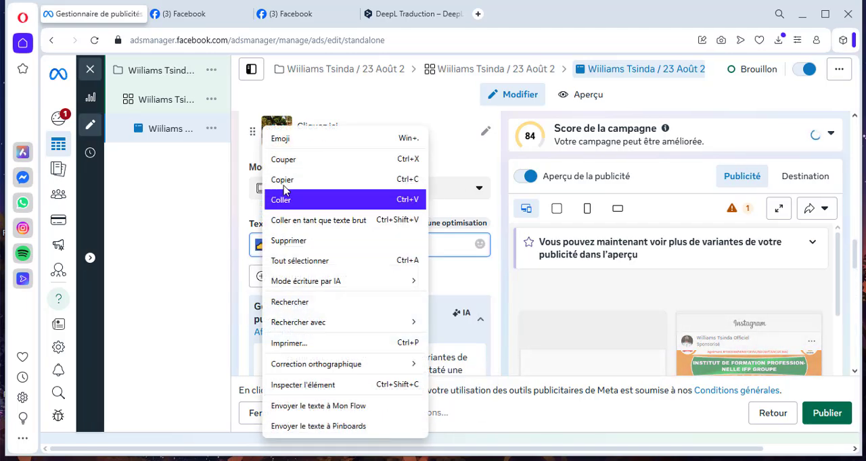
pyautogui.click(291, 159)
pyautogui.scroll(6, 379, 271)
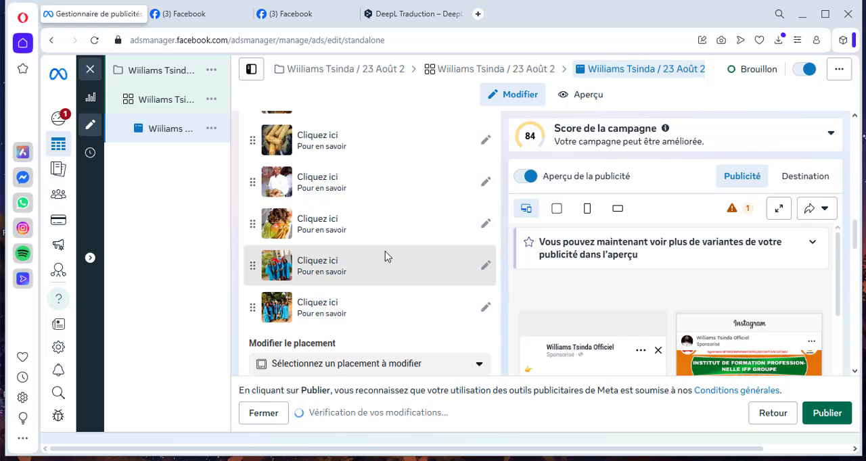
# - Append the 👉 emoji to the salad card's title "Cliquez ici" and apply that title to all cards
pyautogui.click(485, 199)
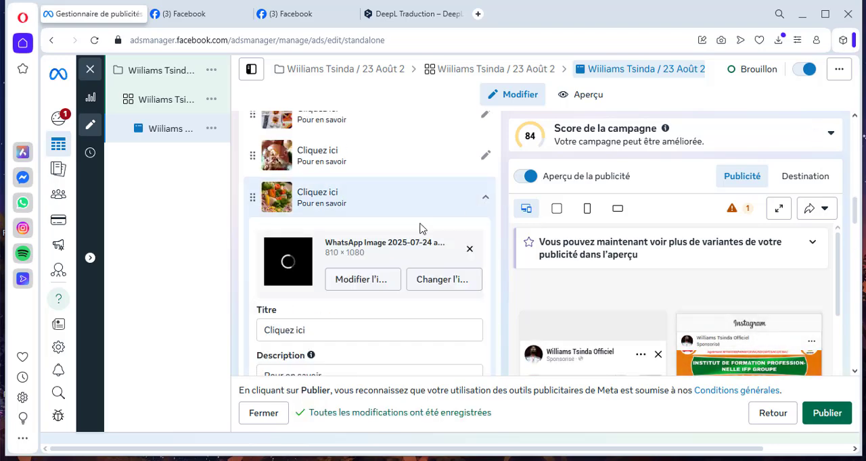
pyautogui.click(341, 328)
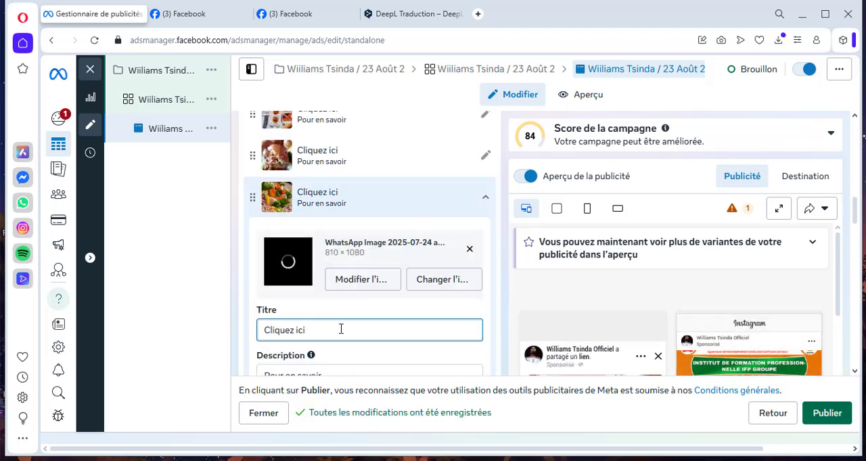
pyautogui.write('👉')
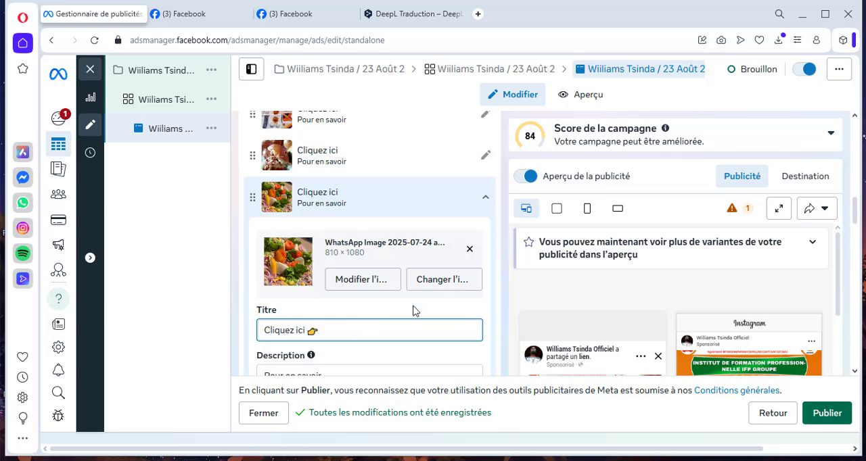
pyautogui.click(440, 312)
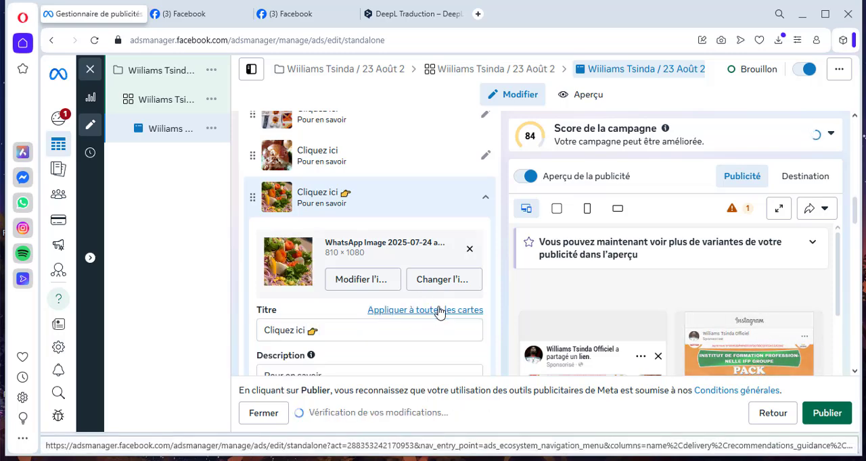
pyautogui.click(440, 310)
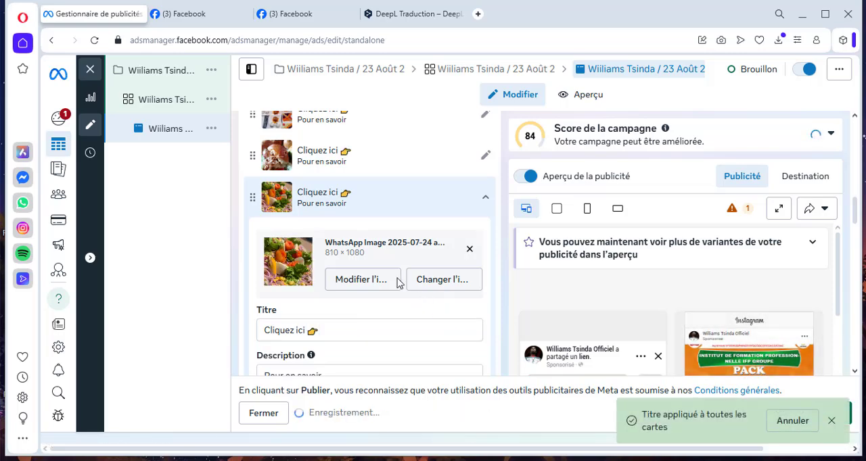
pyautogui.click(487, 203)
# - Copy the full French hotel and restaurant training text from DeepL and paste it as the ad's Texte principal in Ads Manager
pyautogui.scroll(-5, 445, 294)
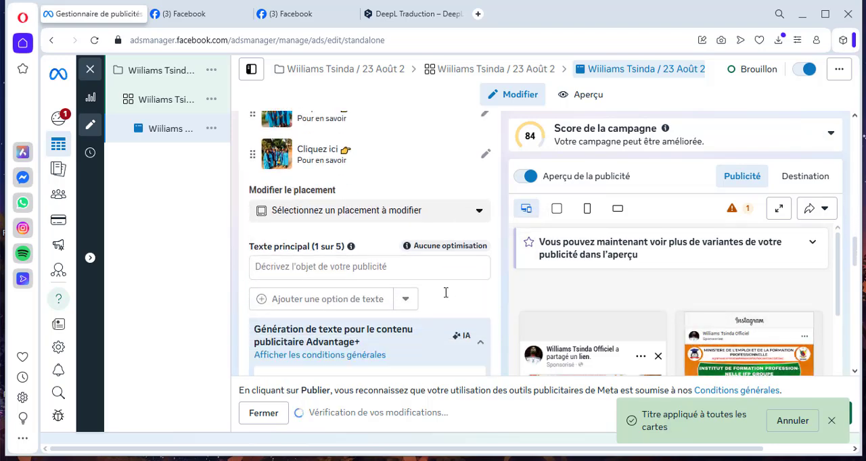
pyautogui.click(329, 245)
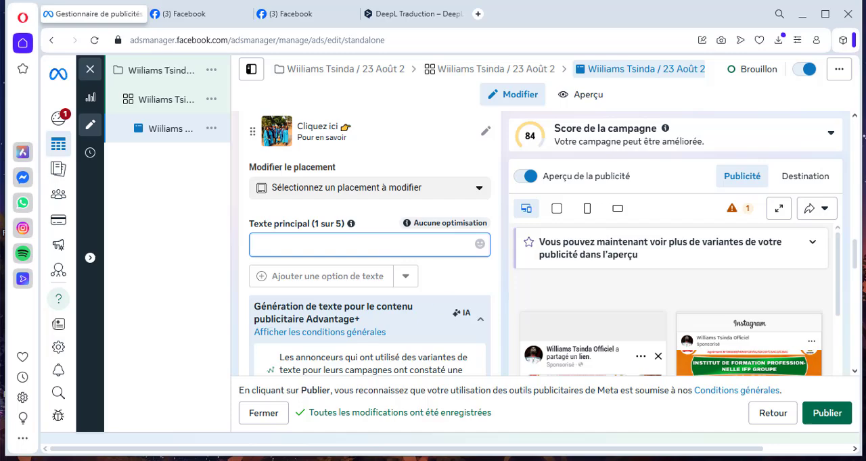
pyautogui.moveTo(566, 460)
pyautogui.click(419, 13)
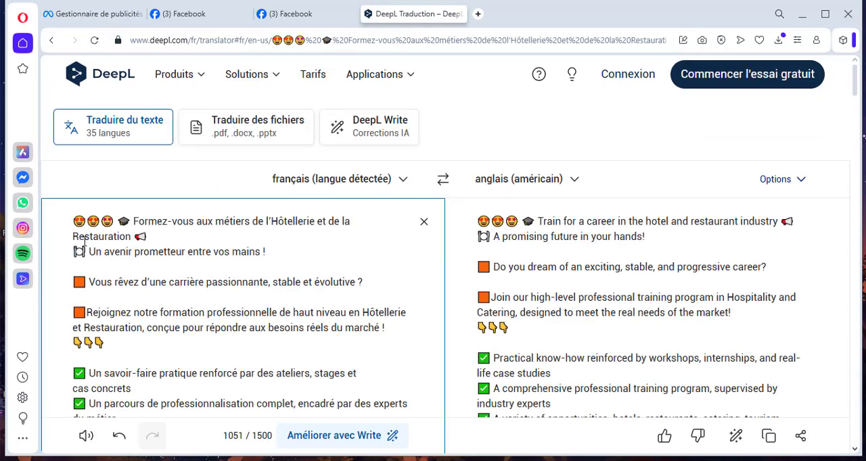
pyautogui.moveTo(73, 221); pyautogui.dragTo(268, 234)
pyautogui.rightClick(252, 233)
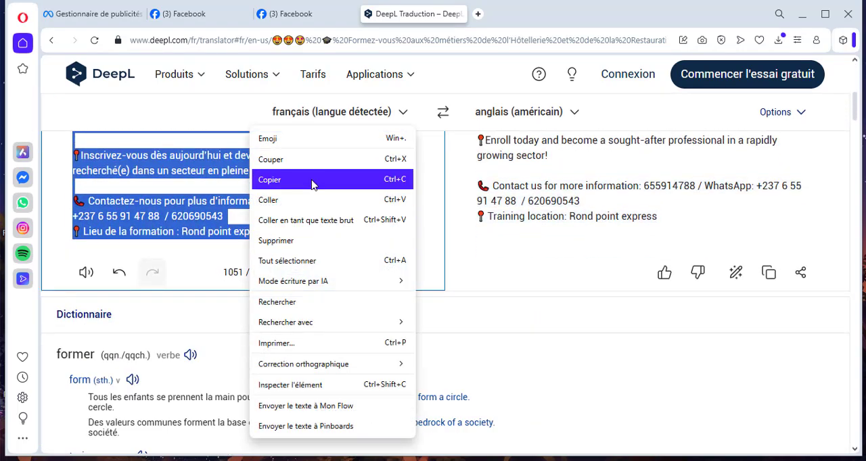
pyautogui.click(271, 175)
pyautogui.click(108, 13)
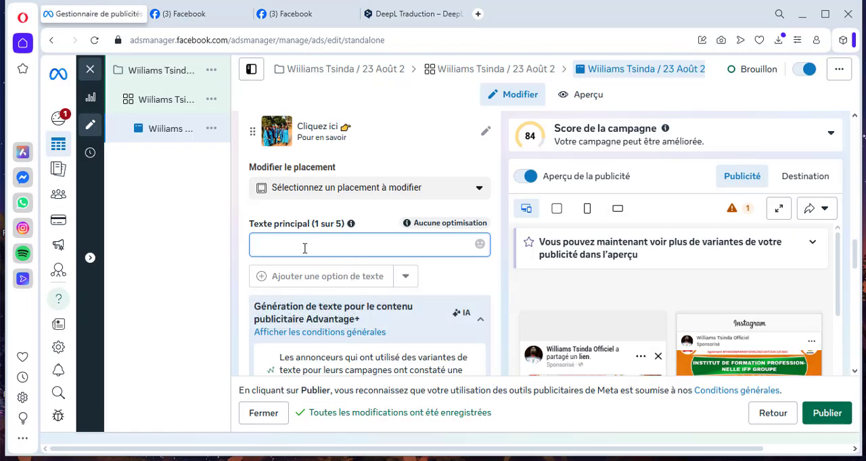
pyautogui.hotkey('ctrl', 'v')
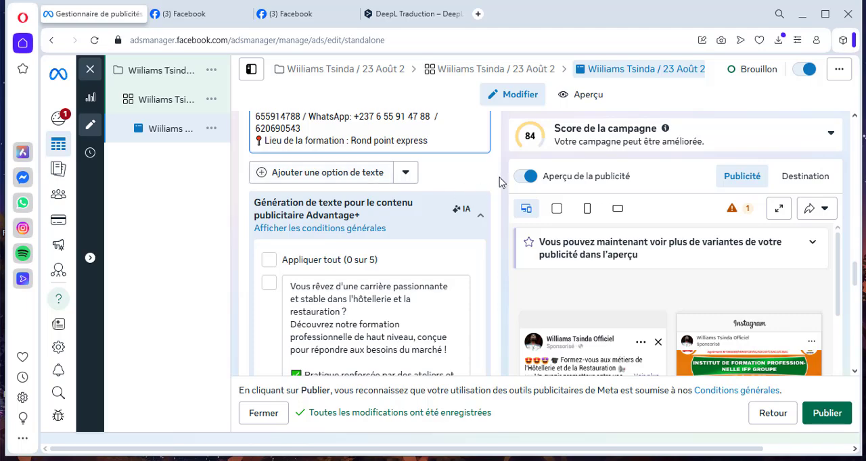
# - Review the suggested Advantage+ text variants, and reread the ad's Texte principal against the ad preview
pyautogui.scroll(-2, 498, 202)
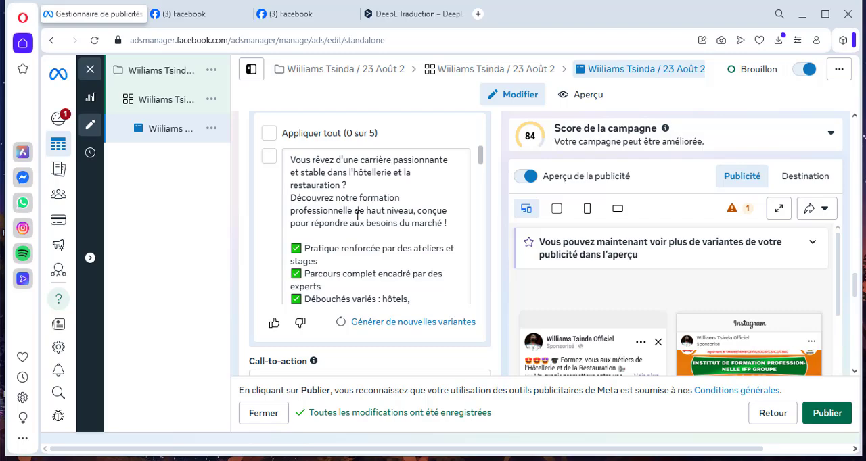
pyautogui.scroll(-5, 358, 215)
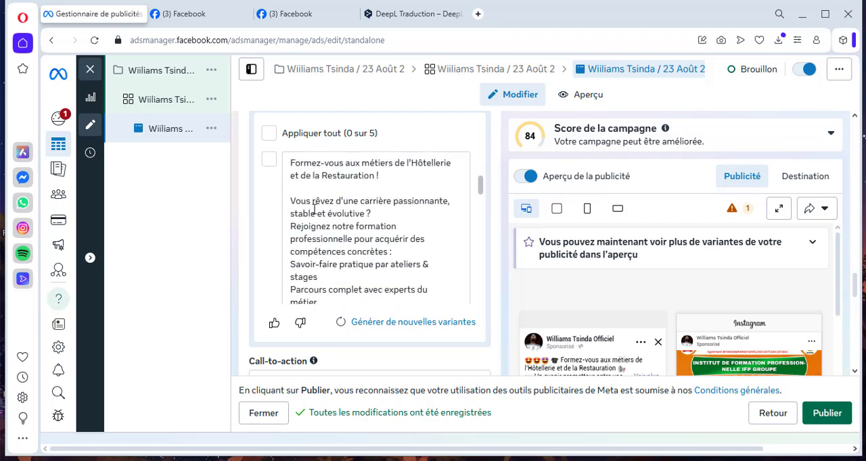
pyautogui.scroll(-5, 315, 208)
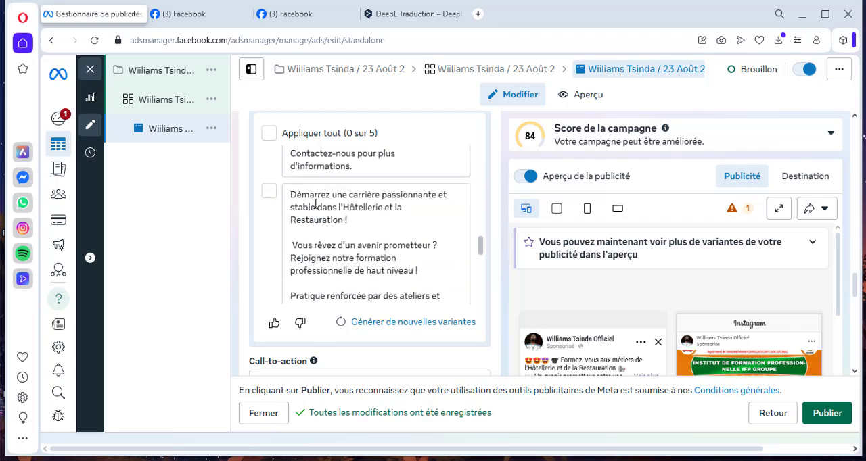
pyautogui.scroll(-10, 315, 204)
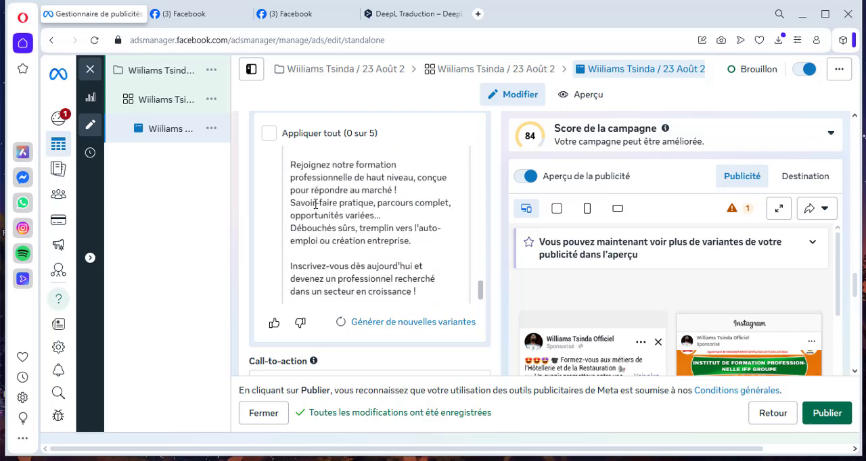
pyautogui.scroll(-1, 315, 204)
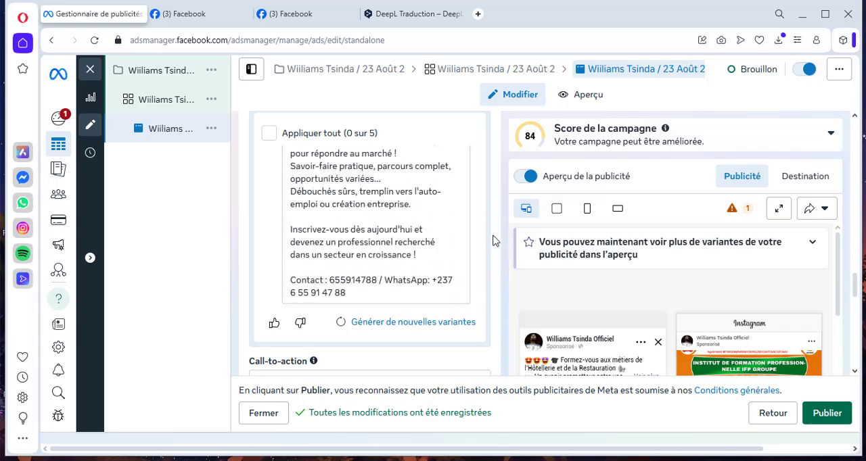
pyautogui.scroll(10, 493, 241)
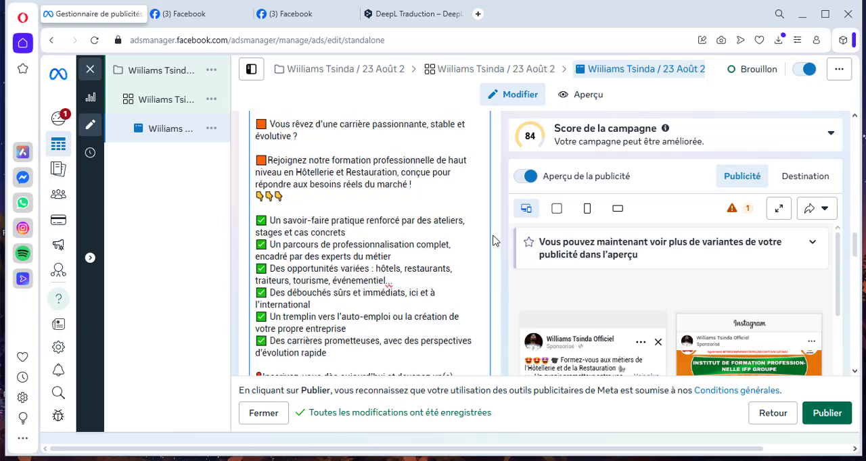
pyautogui.scroll(2, 493, 241)
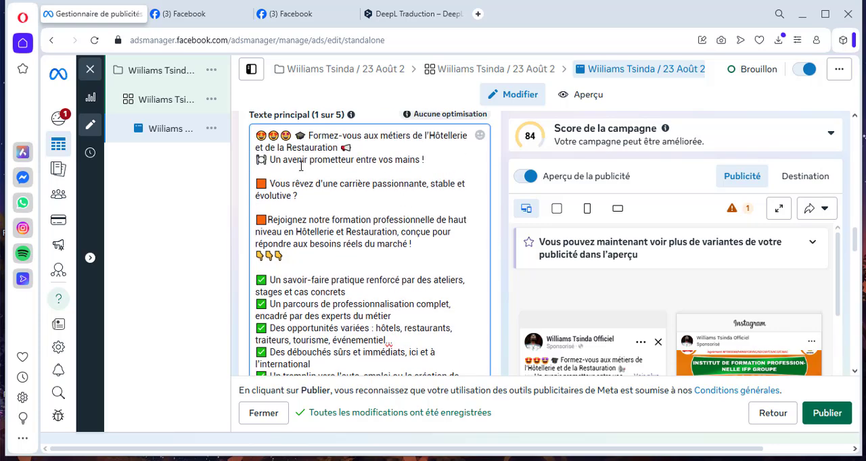
pyautogui.scroll(2, 301, 165)
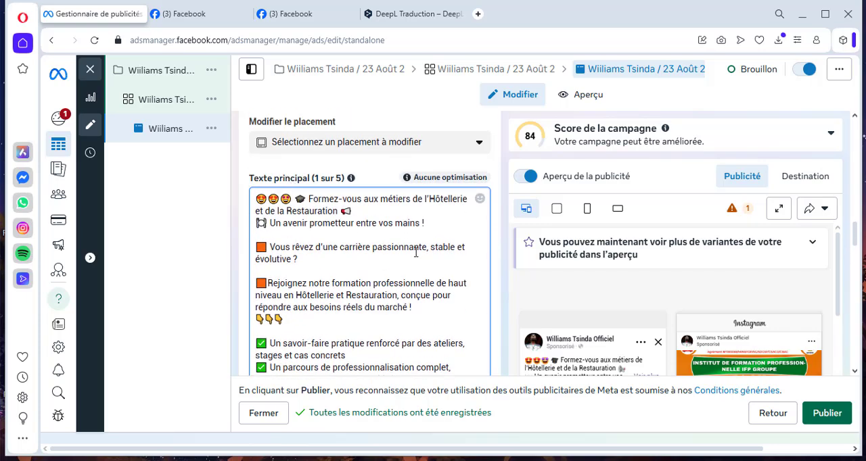
pyautogui.scroll(-4, 534, 311)
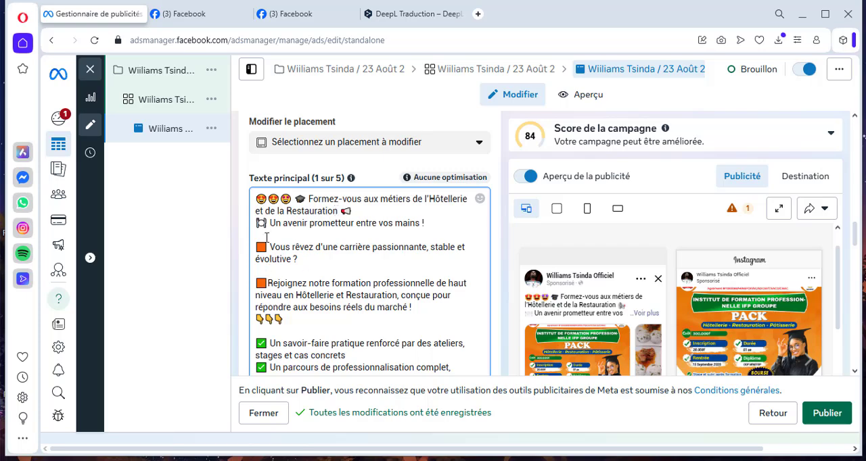
pyautogui.scroll(-4, 266, 238)
pyautogui.scroll(4, 274, 241)
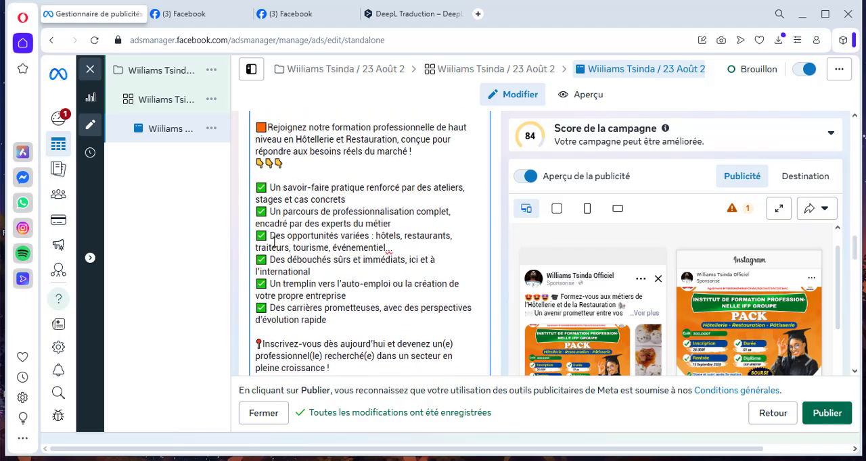
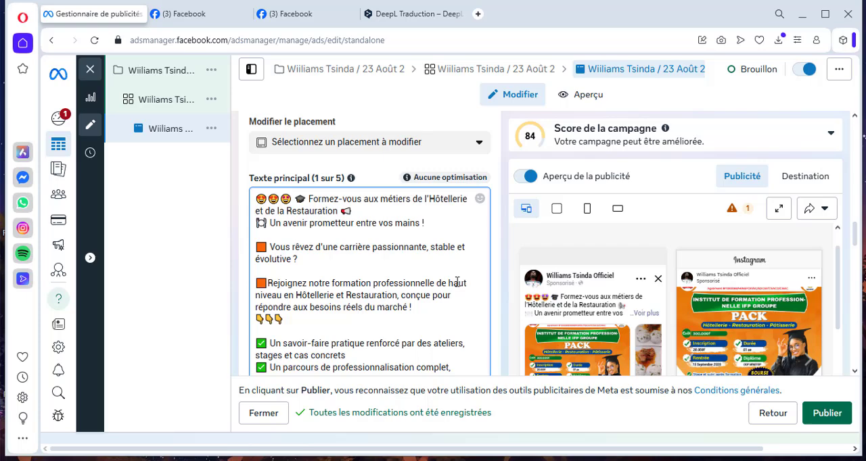
# - Open the fried rolls card in the carousel and cut "ici 👉" from its title
pyautogui.scroll(-1, 457, 287)
pyautogui.scroll(-5, 502, 276)
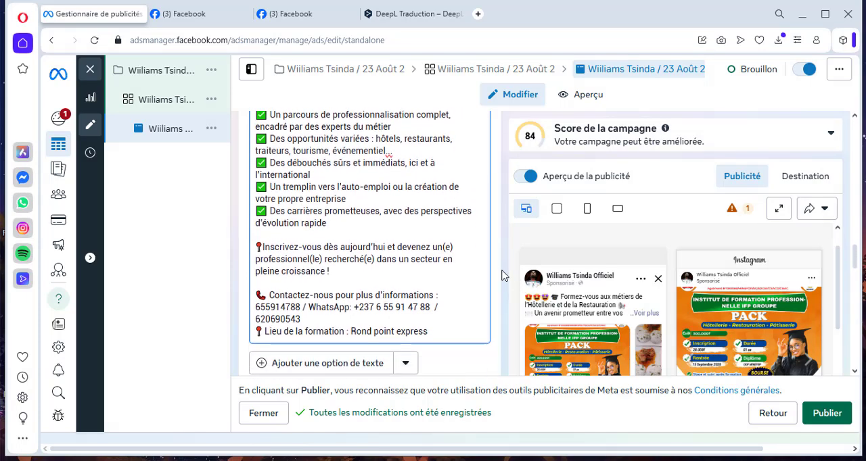
pyautogui.scroll(-5, 502, 274)
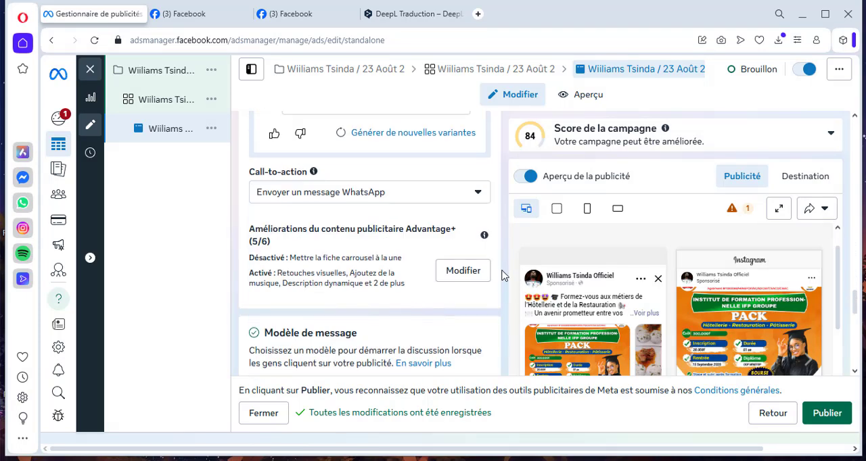
pyautogui.scroll(2, 502, 274)
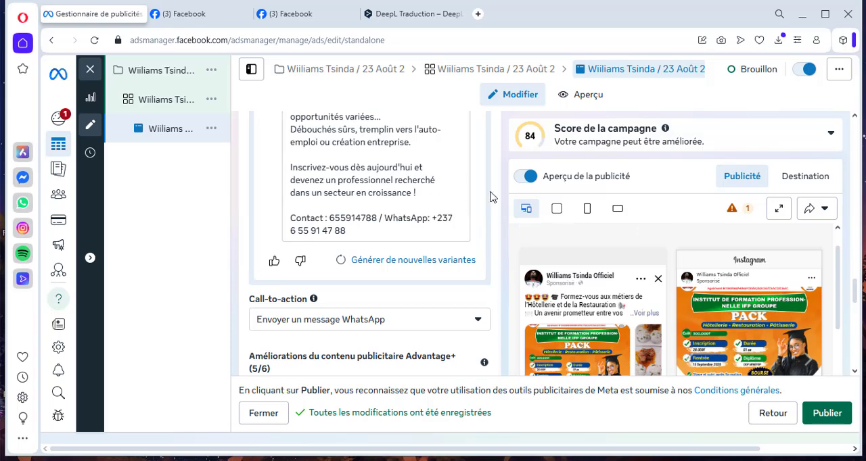
pyautogui.scroll(3, 492, 197)
pyautogui.scroll(8, 492, 196)
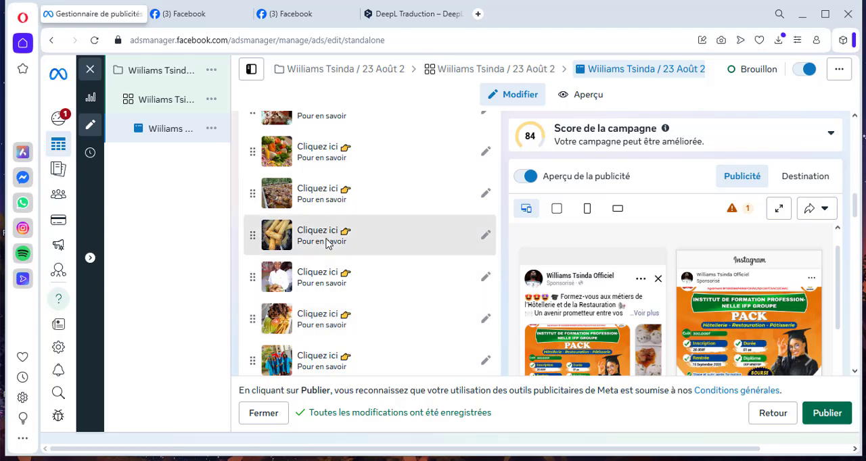
pyautogui.click(486, 235)
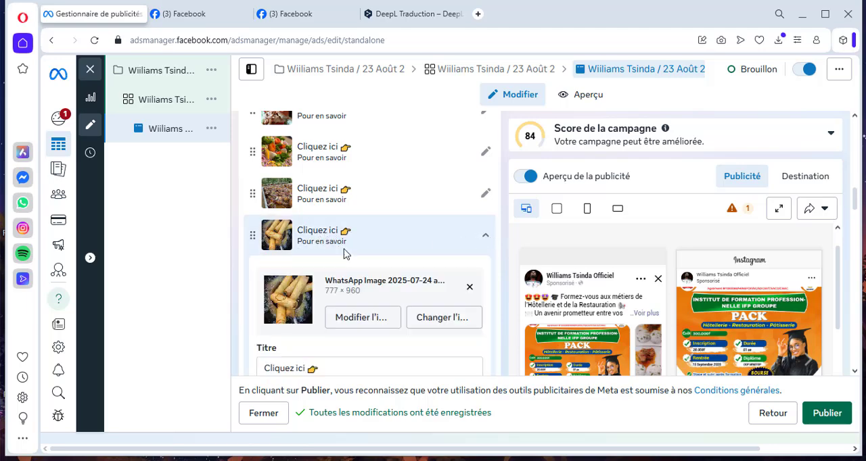
pyautogui.scroll(-1, 365, 324)
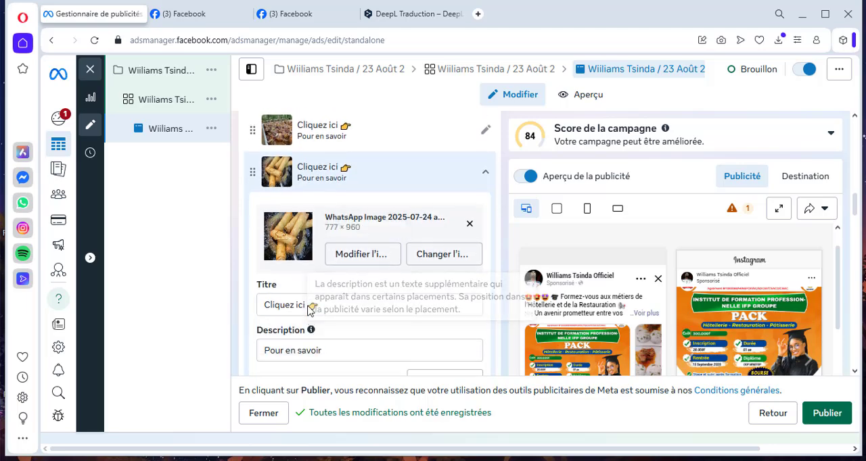
pyautogui.moveTo(297, 305); pyautogui.dragTo(344, 309)
pyautogui.hotkey('ctrl', 'c')
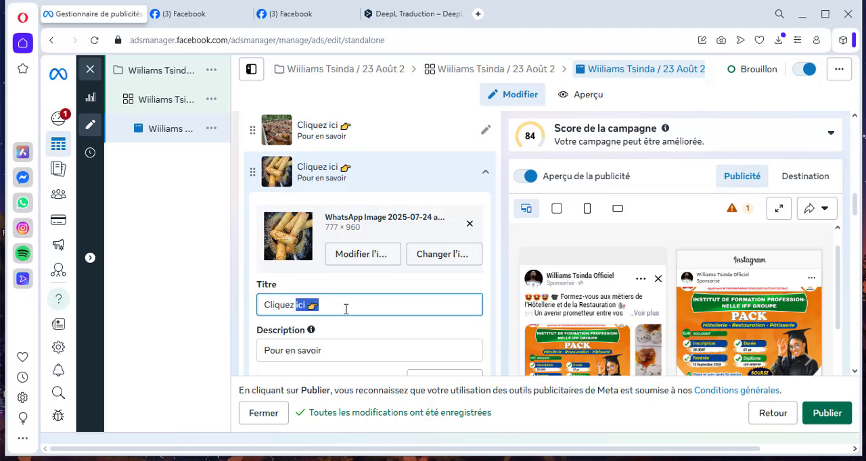
pyautogui.press('BackSpace')
# - Change the fried rolls card's description to "En savoir plus ici 👉"
pyautogui.moveTo(291, 355); pyautogui.dragTo(261, 352)
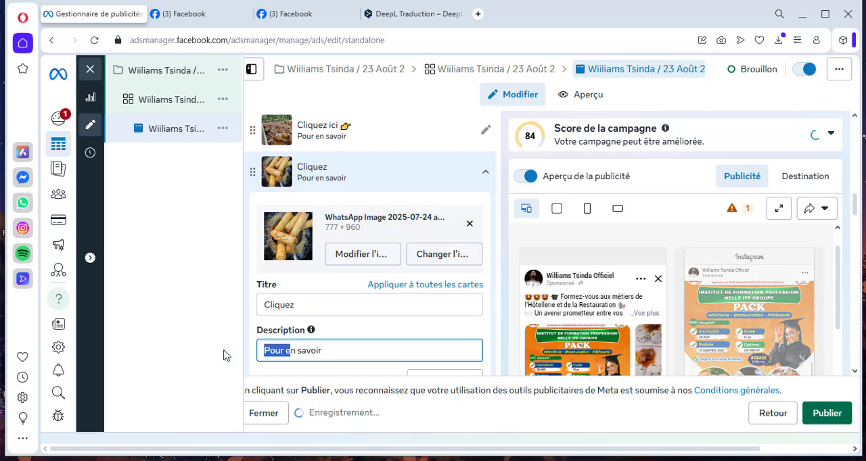
pyautogui.press('BackSpace')
pyautogui.write('E')
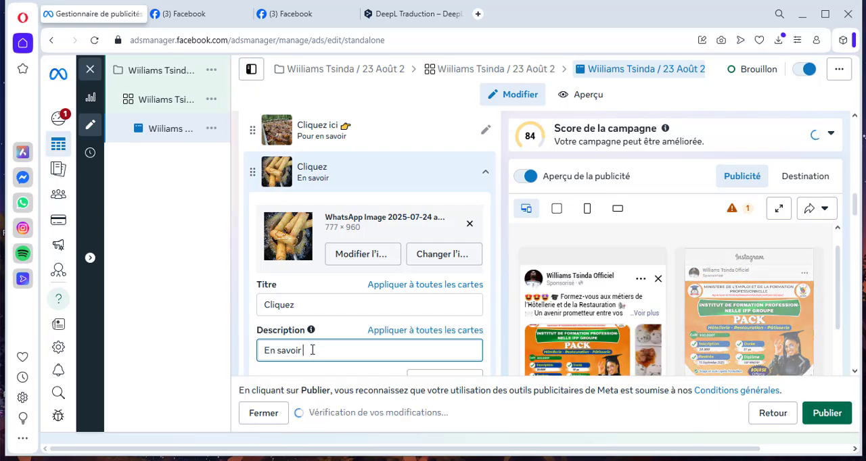
pyautogui.hotkey('ctrl', 'v')
pyautogui.write('plus')
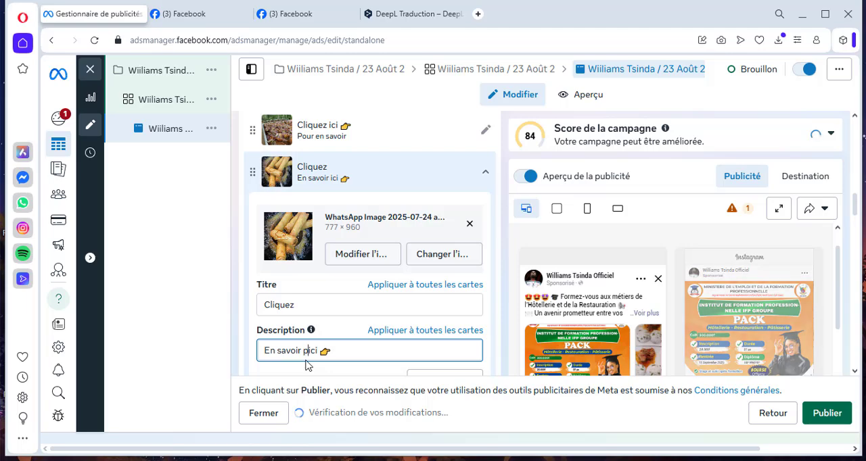
# - Set the fried rolls card's title to "100% PRATIQUE" and collapse the card
pyautogui.doubleClick(300, 305)
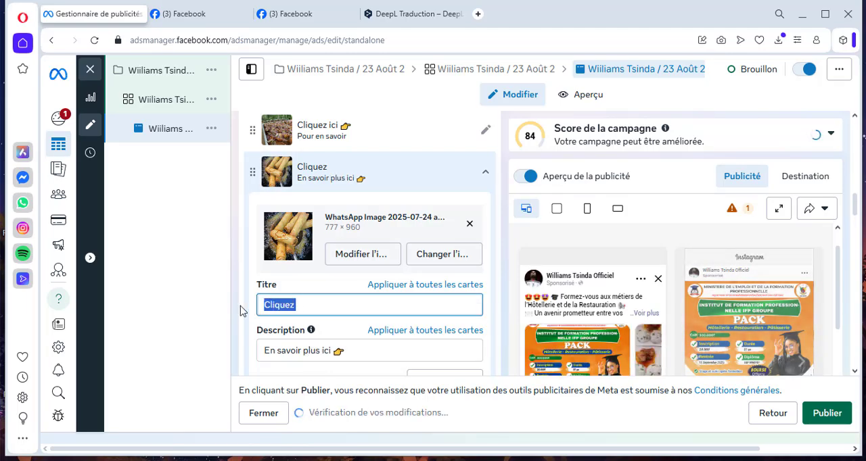
pyautogui.write('100')
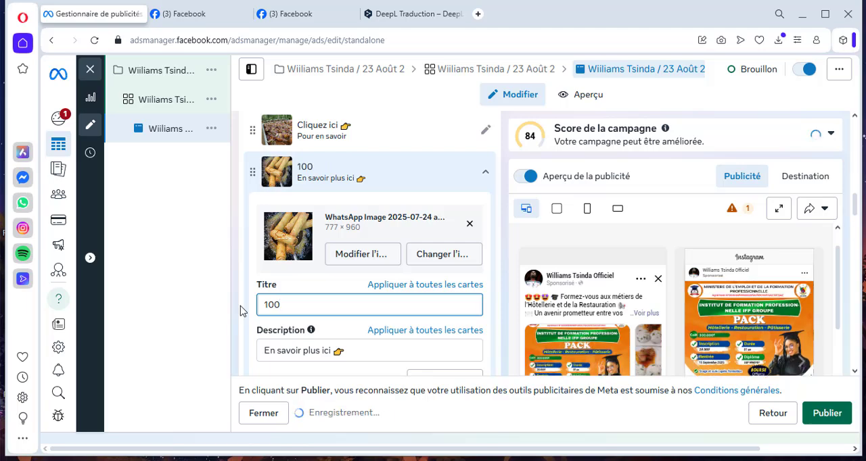
pyautogui.write('% PRATIQUE')
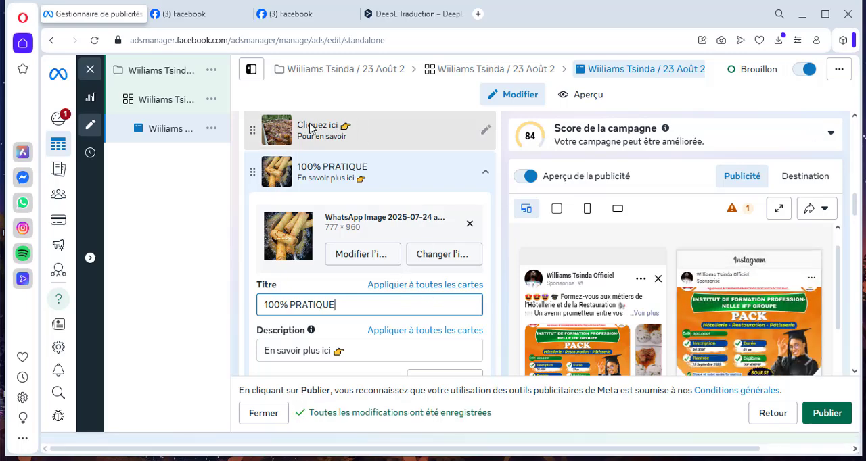
pyautogui.click(486, 174)
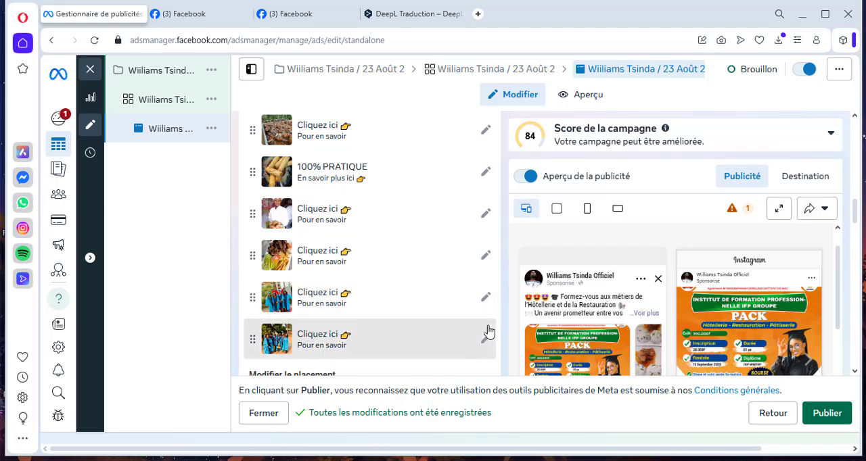
# - Browse the carousel cards in the Facebook ad preview to check their images, titles, descriptions and WhatsApp buttons
pyautogui.scroll(-1, 487, 332)
pyautogui.scroll(-2, 516, 334)
pyautogui.scroll(1, 515, 334)
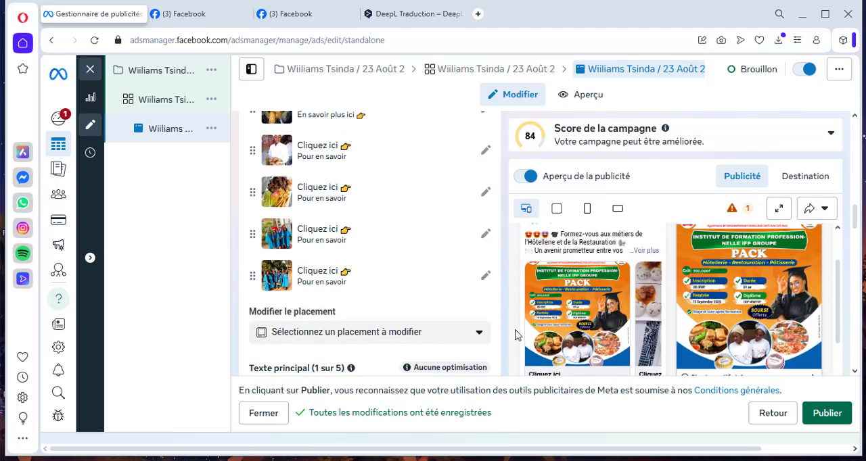
pyautogui.scroll(-1, 515, 334)
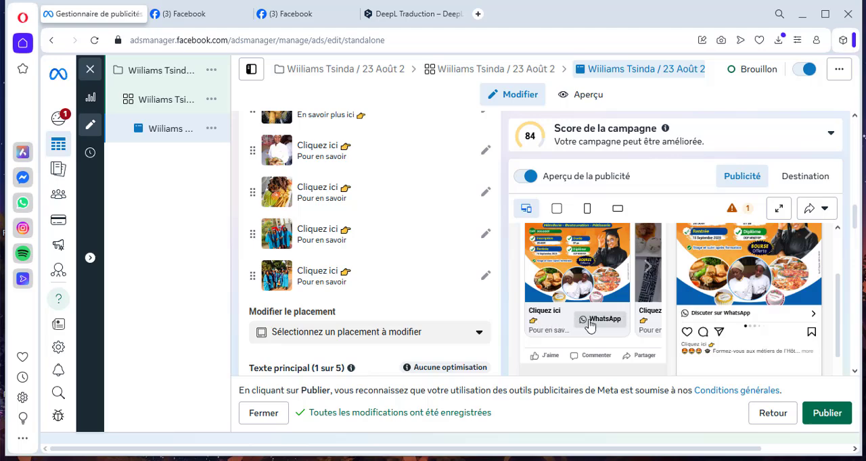
pyautogui.click(650, 269)
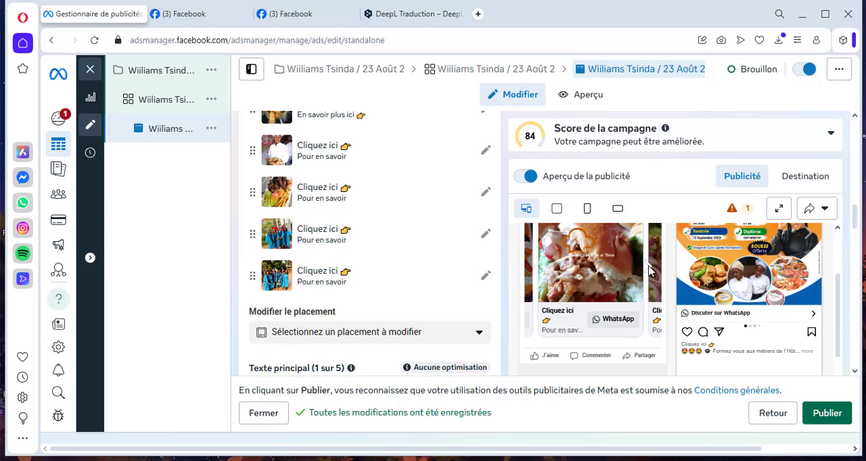
pyautogui.click(648, 270)
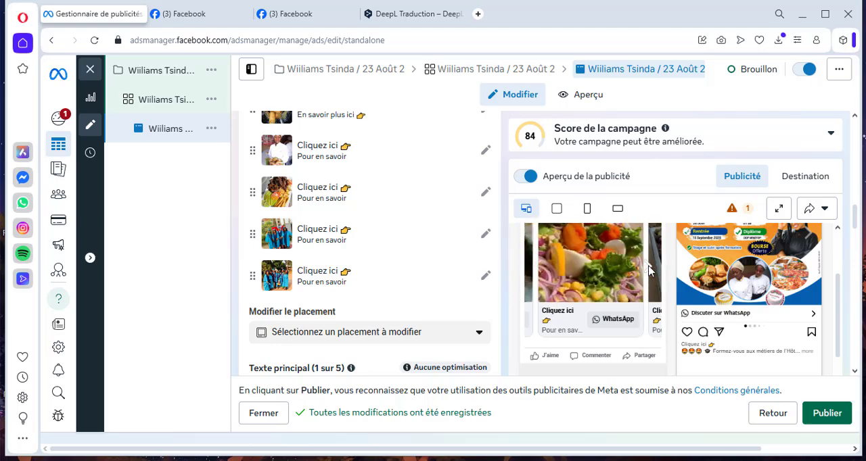
pyautogui.click(648, 270)
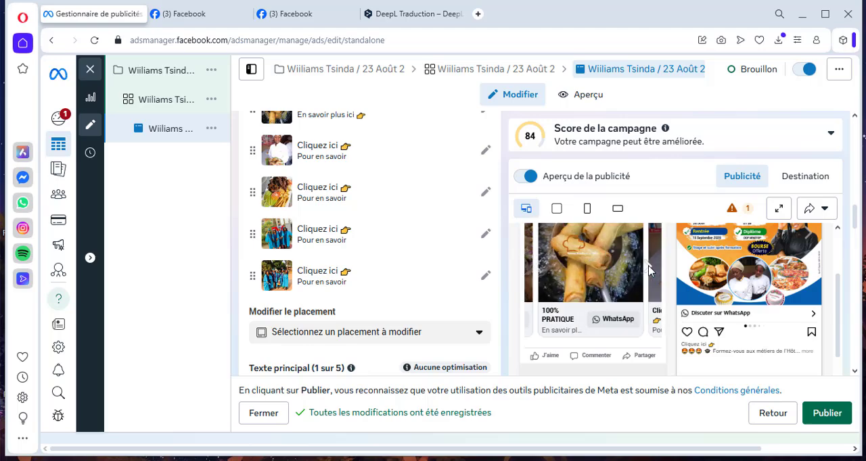
pyautogui.click(647, 270)
pyautogui.click(648, 270)
pyautogui.click(648, 270)
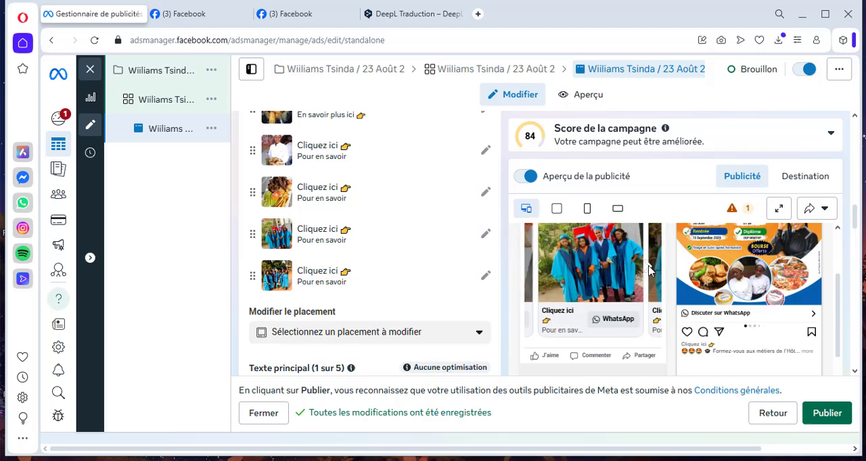
pyautogui.click(648, 270)
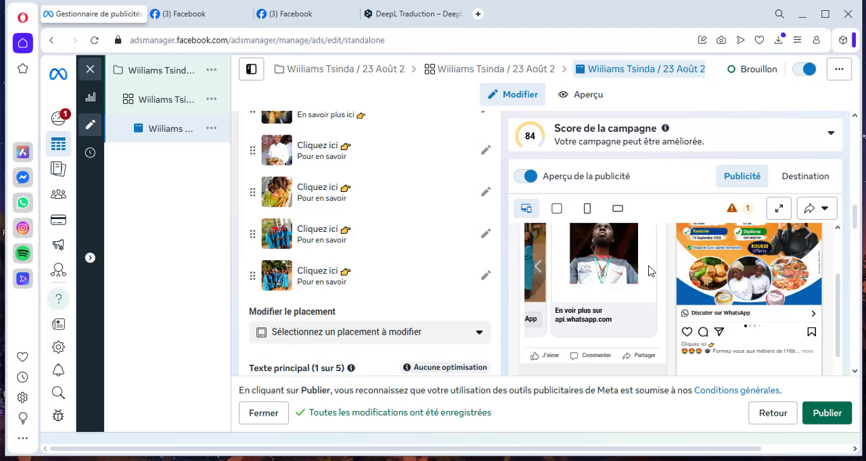
pyautogui.click(540, 268)
pyautogui.click(540, 268)
pyautogui.click(539, 269)
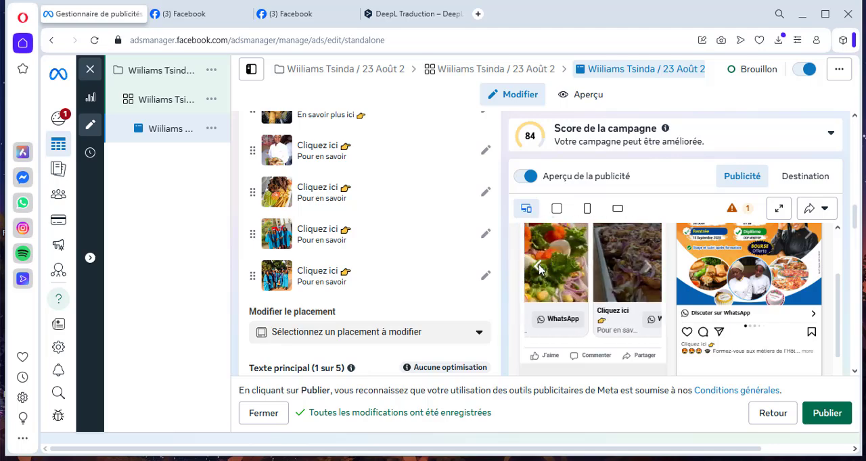
# - Try Acheter as the ad's call-to-action, and restore it to Envoyer un message WhatsApp
pyautogui.scroll(-3, 454, 345)
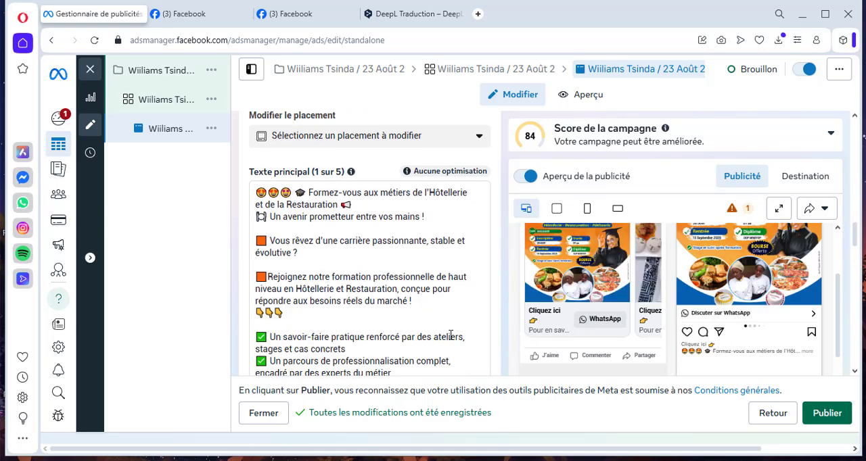
pyautogui.scroll(-10, 449, 336)
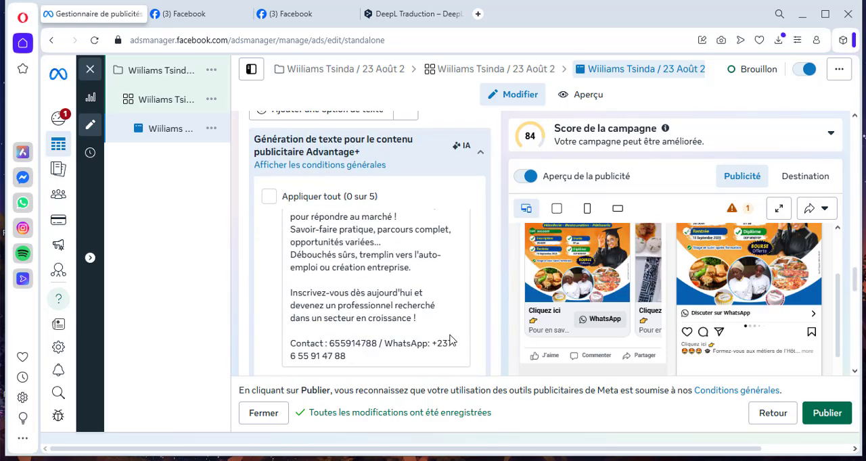
pyautogui.scroll(-2, 496, 299)
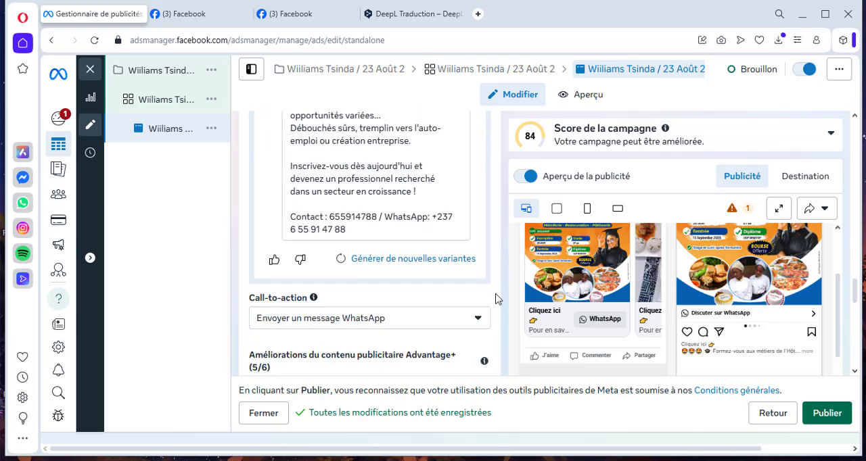
pyautogui.scroll(-3, 496, 299)
pyautogui.scroll(1, 496, 299)
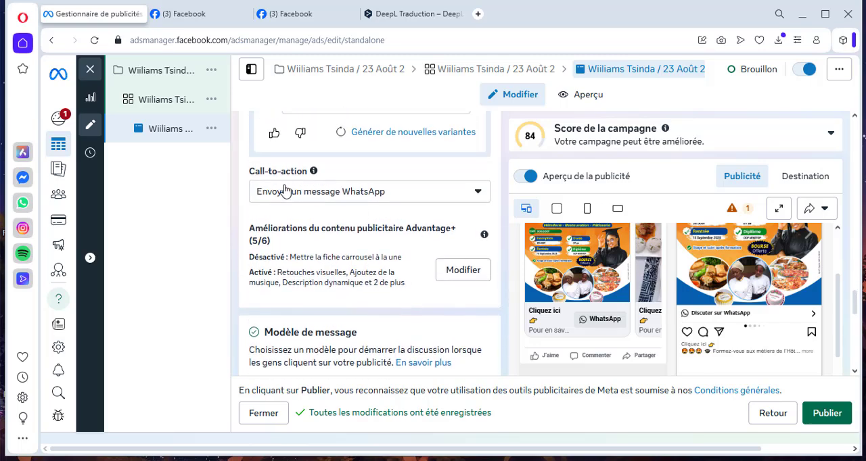
pyautogui.click(477, 192)
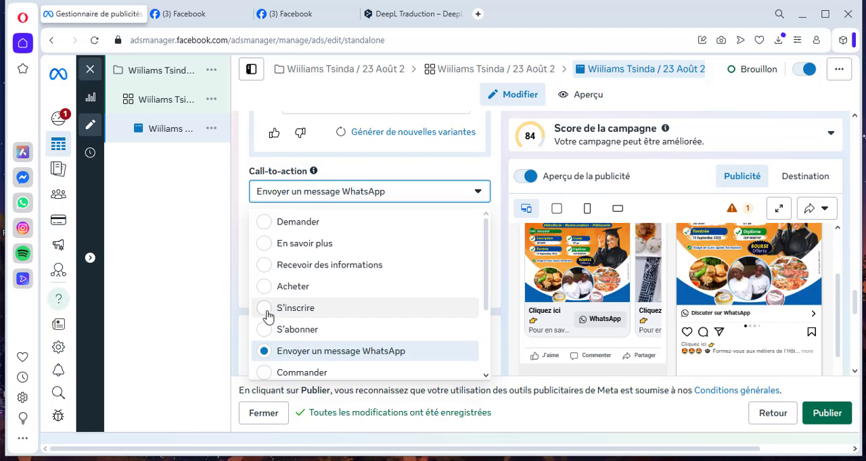
pyautogui.scroll(-1, 281, 313)
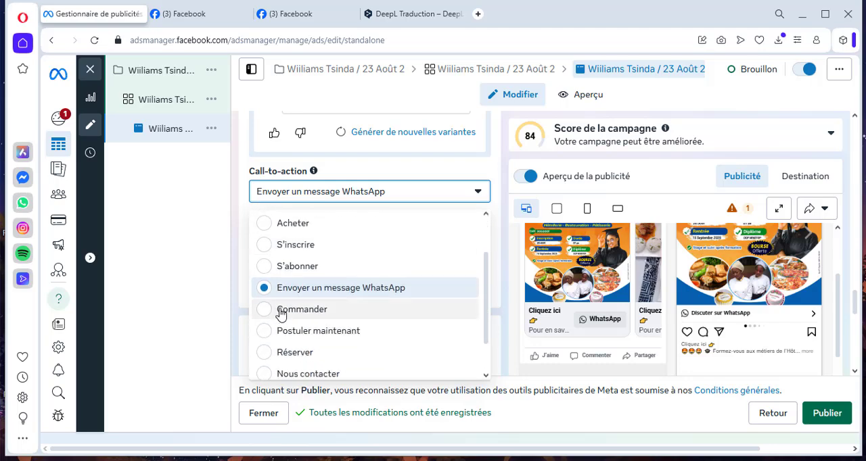
pyautogui.scroll(1, 284, 295)
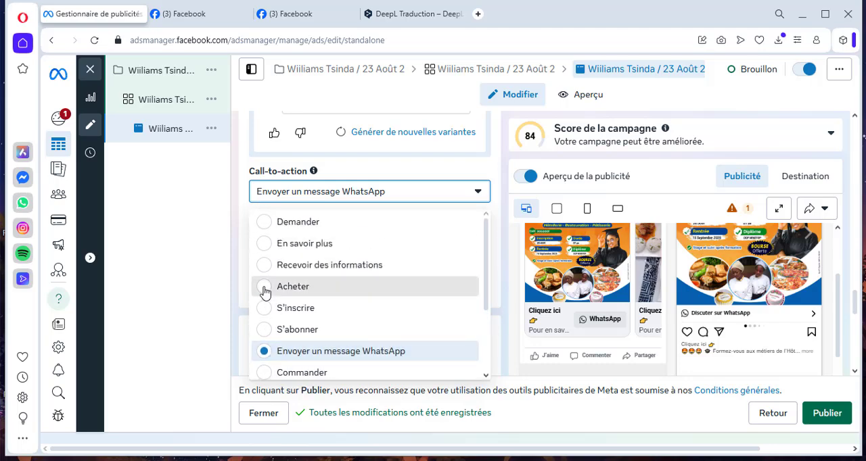
pyautogui.click(264, 292)
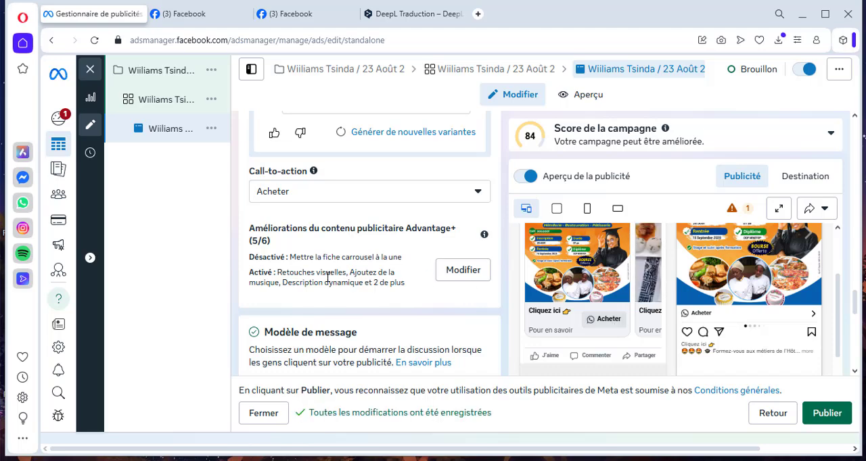
pyautogui.scroll(-1, 339, 258)
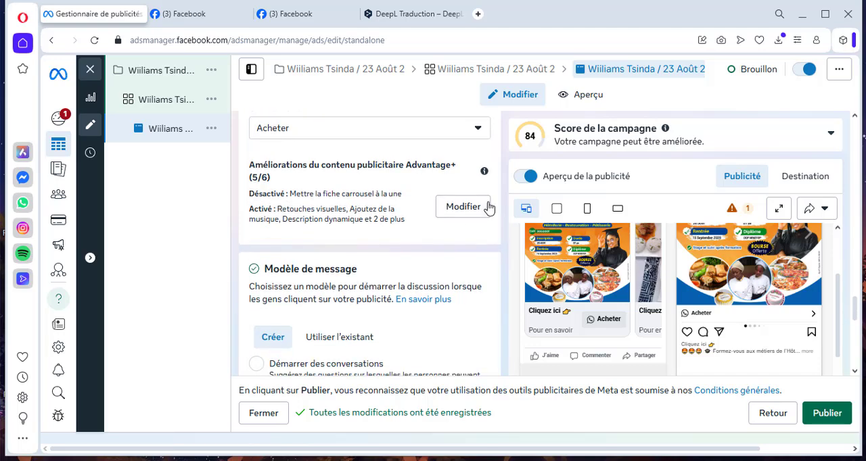
pyautogui.click(479, 132)
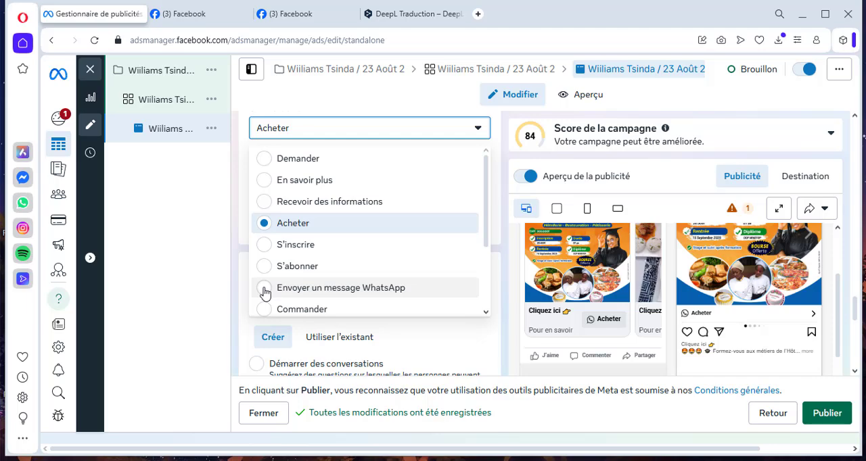
pyautogui.click(264, 291)
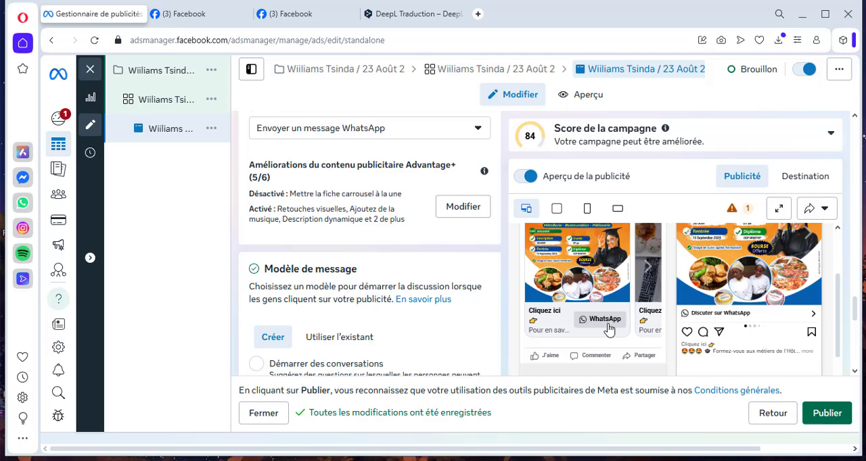
# - Select Démarrer des conversations as the ad's message template
pyautogui.scroll(-2, 466, 304)
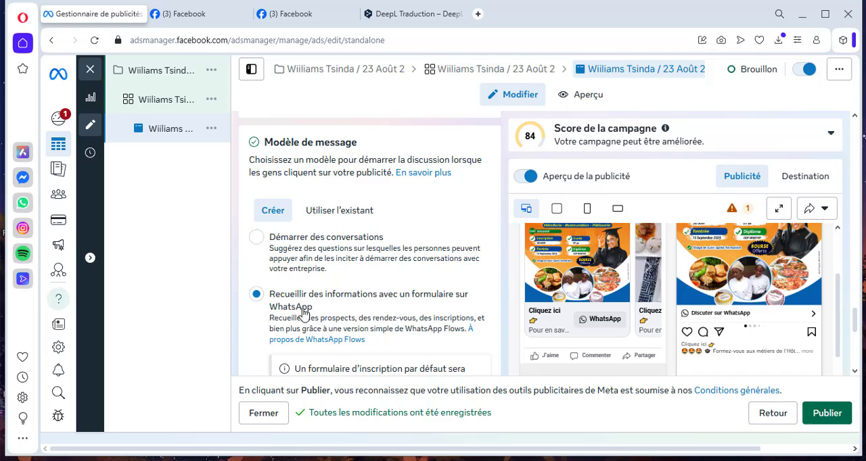
pyautogui.scroll(-2, 304, 315)
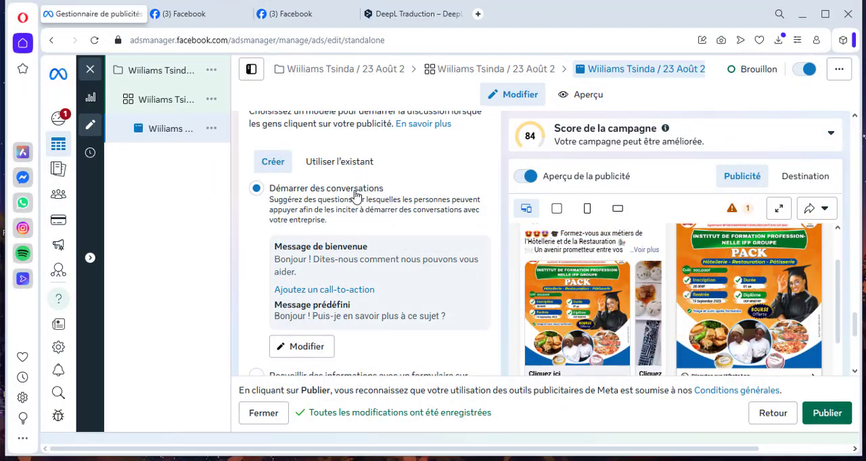
# - Open the Démarrer des conversations template for editing and review its welcome message, call-to-action, suggested message options and WhatsApp preview
pyautogui.click(297, 347)
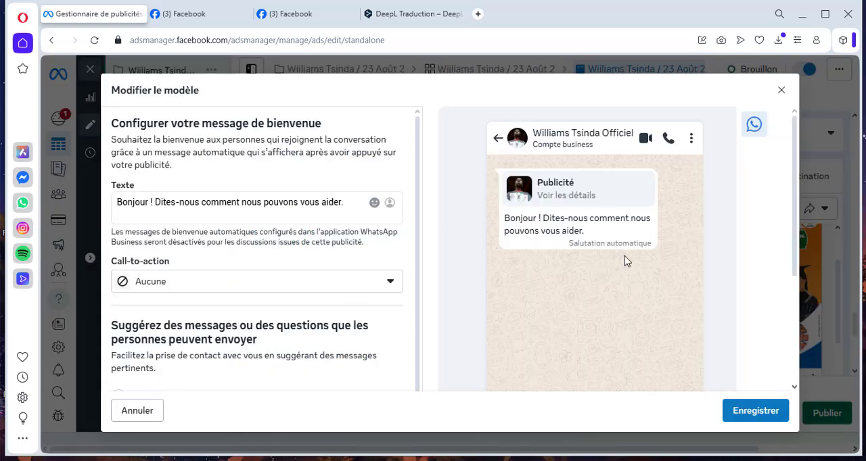
pyautogui.scroll(-3, 622, 261)
pyautogui.scroll(3, 618, 266)
pyautogui.scroll(-1, 576, 284)
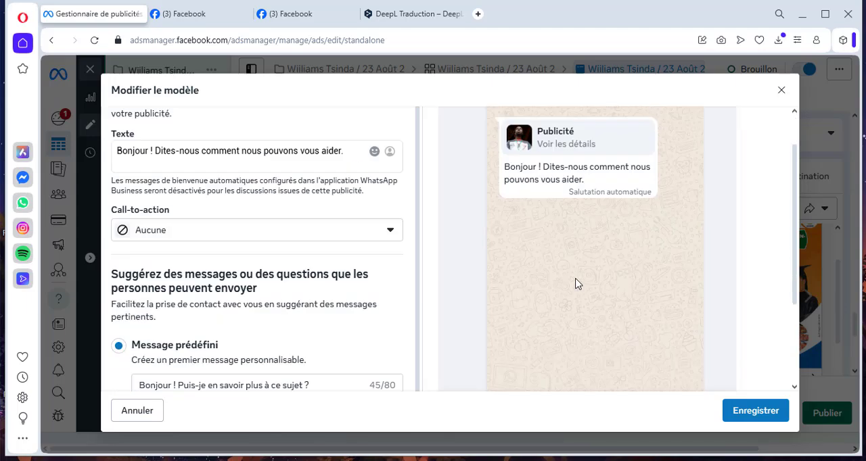
pyautogui.scroll(-1, 576, 284)
pyautogui.scroll(1, 575, 284)
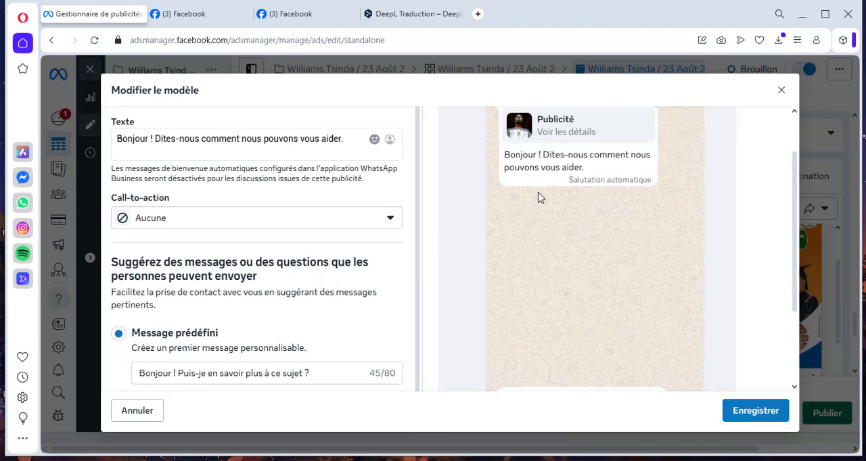
pyautogui.scroll(1, 303, 217)
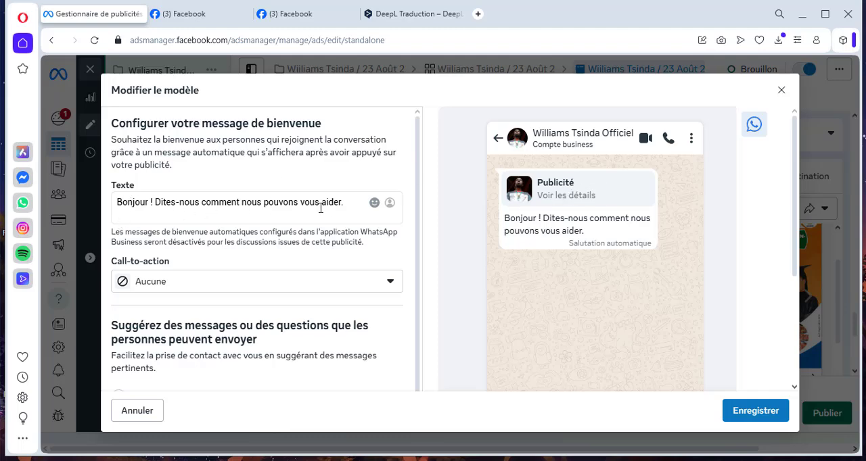
pyautogui.scroll(-1, 556, 301)
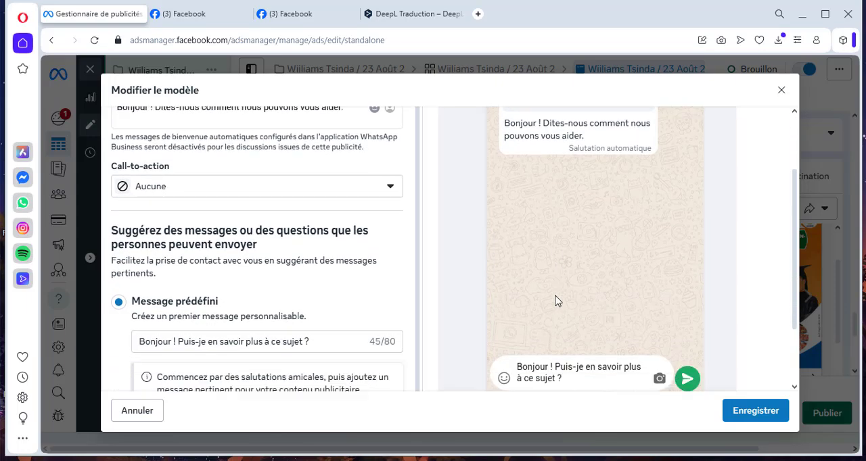
pyautogui.scroll(-1, 556, 301)
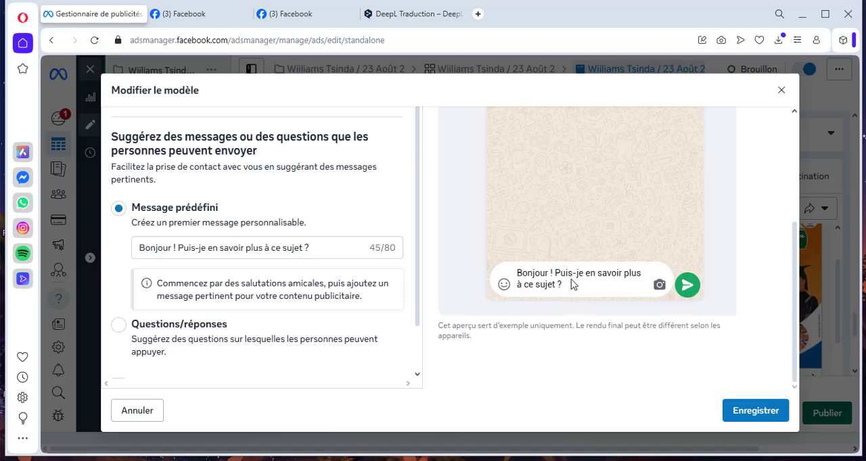
pyautogui.scroll(2, 403, 295)
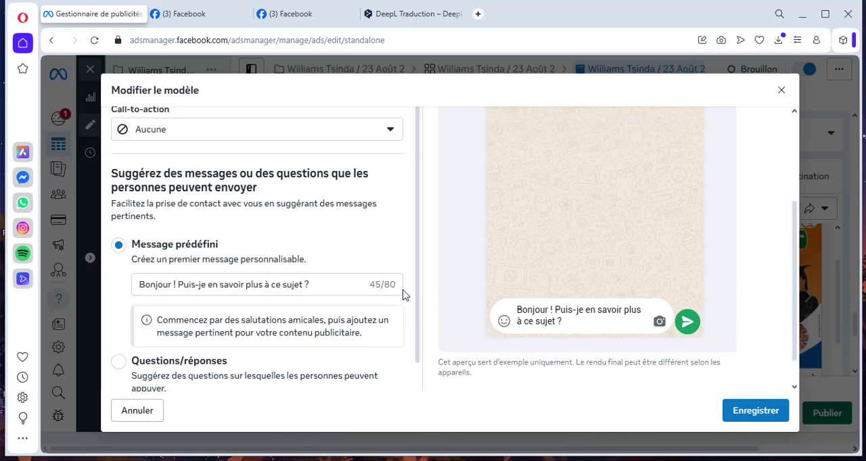
pyautogui.scroll(-2, 403, 295)
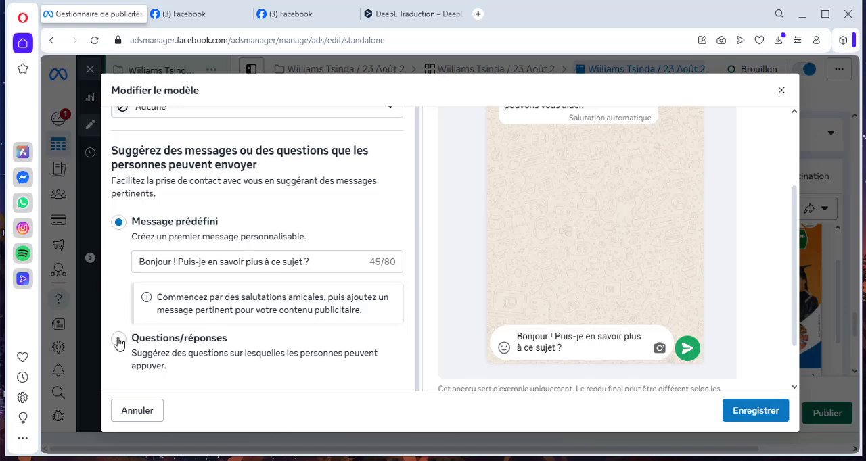
# - Try the Questions/réponses option with "jkljlklj" as the automatic reply, and switch back to Message prédéfini
pyautogui.click(246, 338)
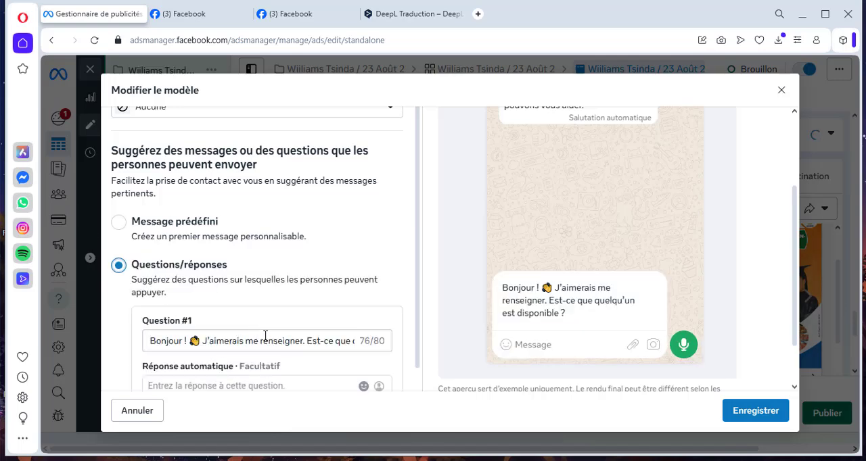
pyautogui.scroll(-1, 325, 311)
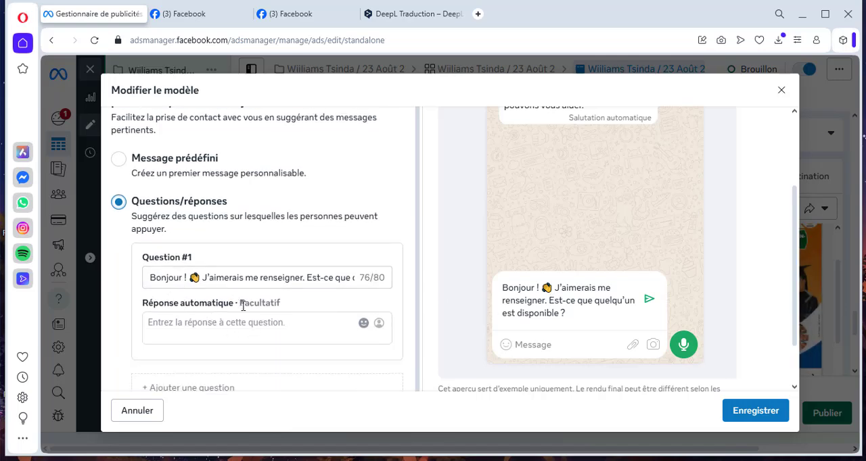
pyautogui.scroll(-1, 328, 295)
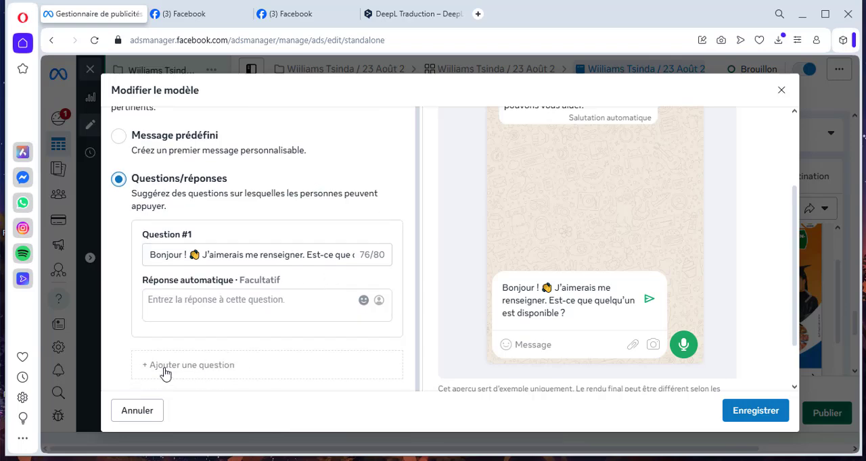
pyautogui.click(176, 310)
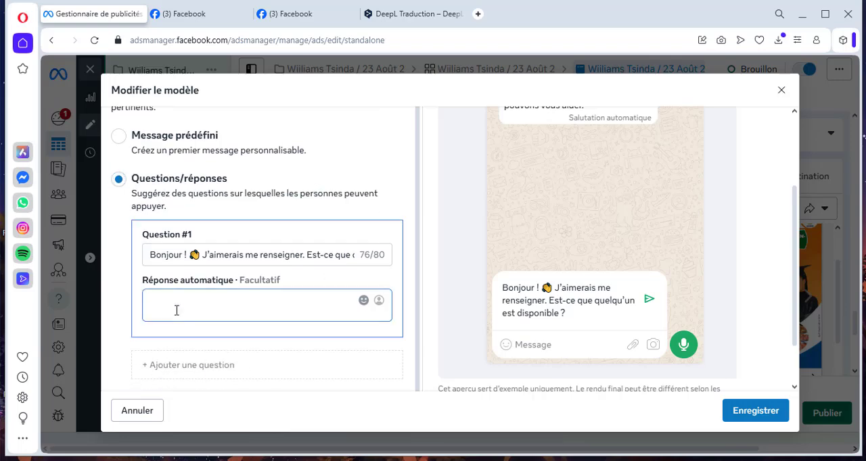
pyautogui.write('jkljlklj')
pyautogui.scroll(-2, 405, 270)
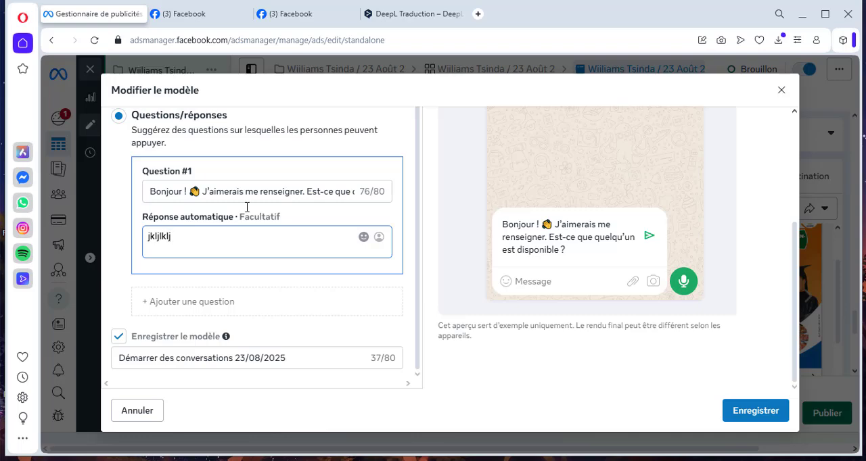
pyautogui.scroll(2, 235, 261)
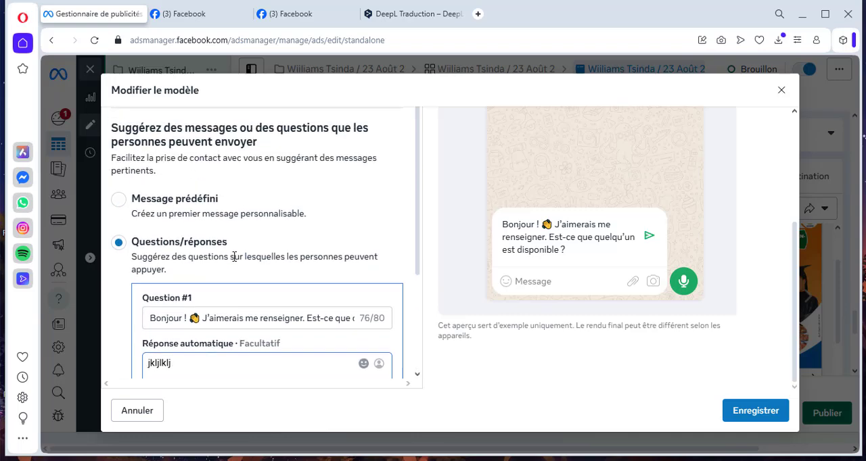
pyautogui.click(119, 201)
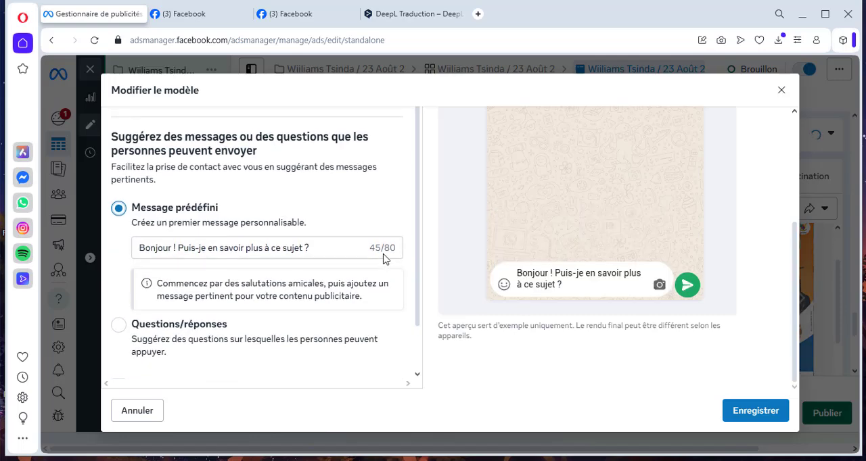
# - Replace the predefined message with "Salut , et bienvenue dans notre spéciale formation"
pyautogui.click(318, 248)
pyautogui.moveTo(309, 247); pyautogui.dragTo(113, 270)
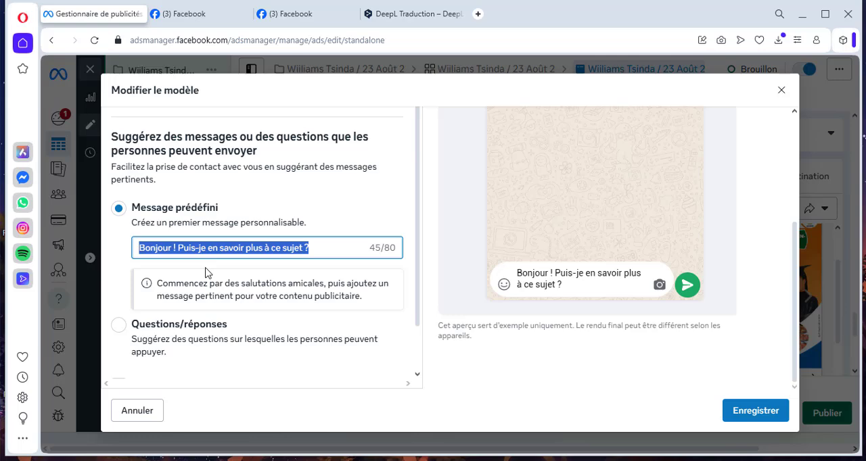
pyautogui.write('Sal')
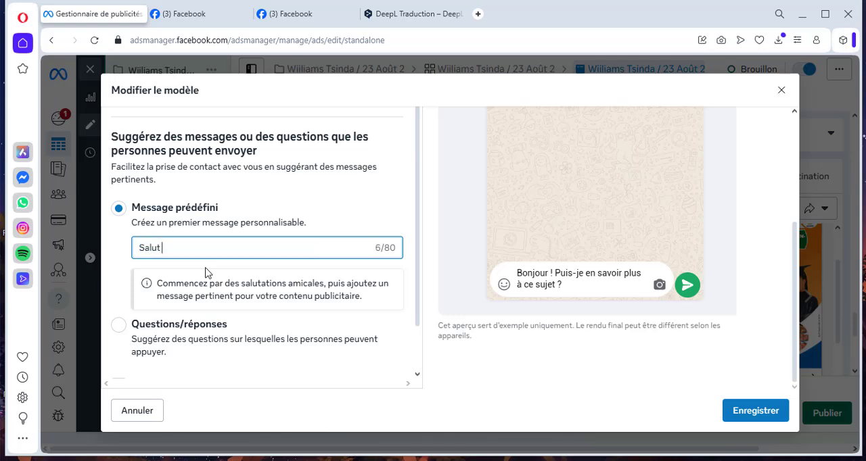
pyautogui.write('ut , et bienvenue dans notre sp')
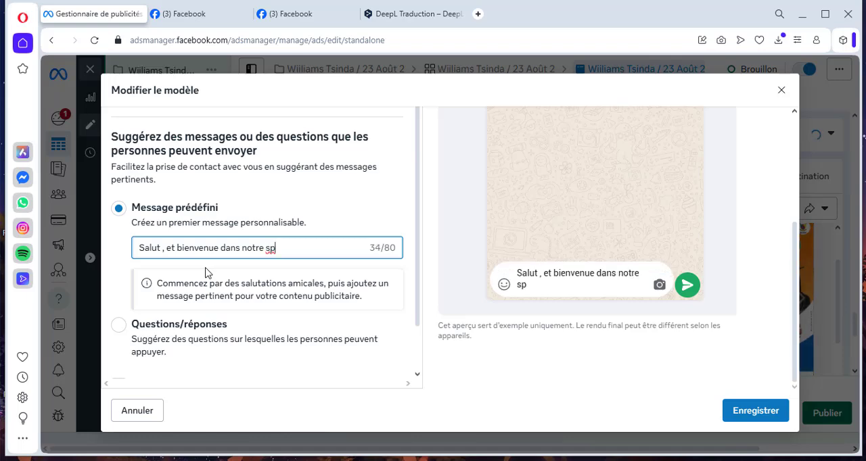
pyautogui.write('éciale formation')
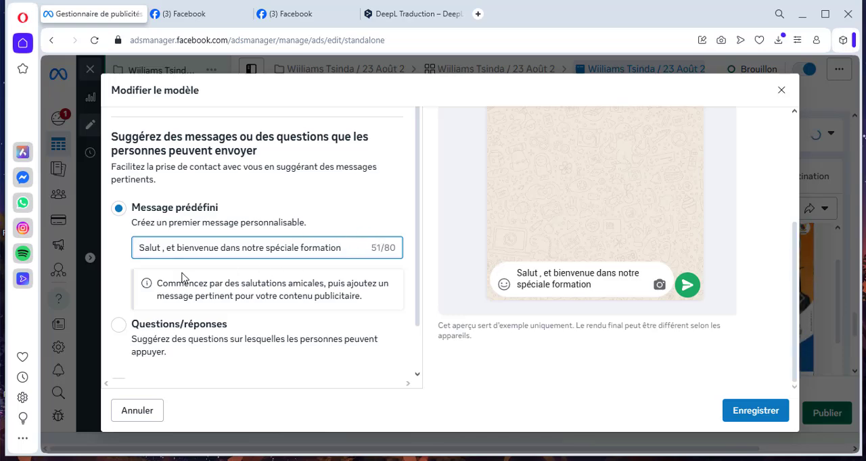
# - Replace the welcome message text with a copy of the predefined message, preceded by two 🥰 emojis and a space
pyautogui.scroll(-2, 364, 249)
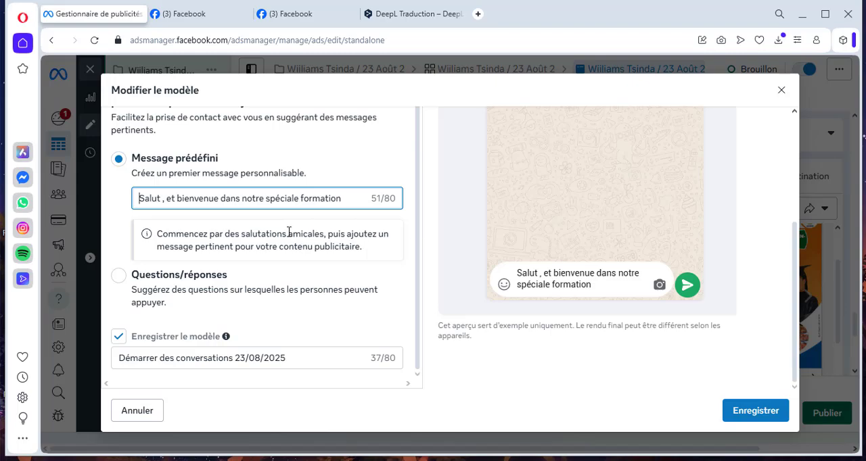
pyautogui.scroll(2, 287, 234)
pyautogui.scroll(2, 197, 213)
pyautogui.scroll(3, 191, 209)
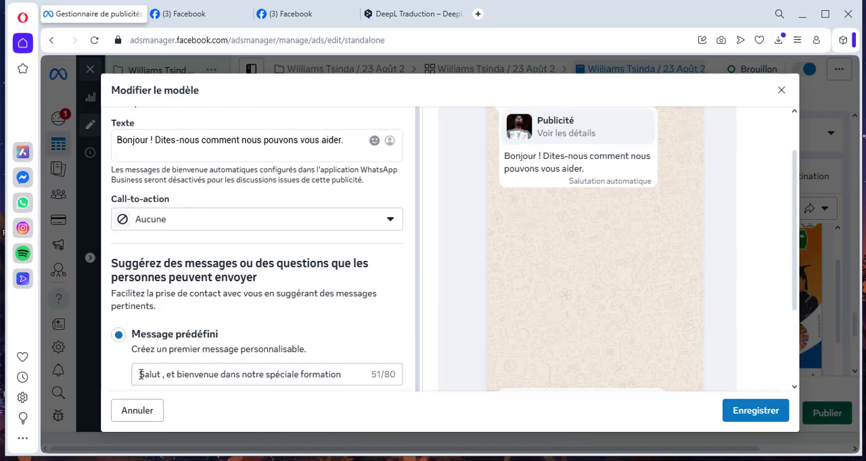
pyautogui.moveTo(141, 374); pyautogui.dragTo(352, 376)
pyautogui.hotkey('ctrl', 'c')
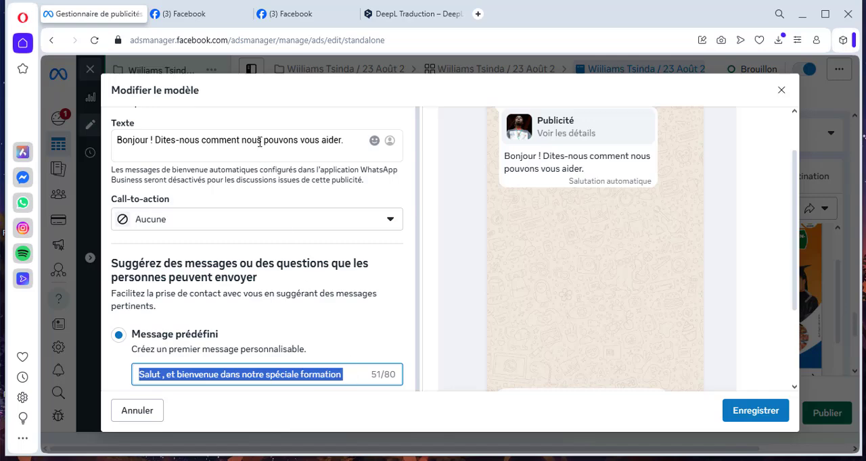
pyautogui.click(282, 140)
pyautogui.moveTo(350, 140); pyautogui.dragTo(79, 144)
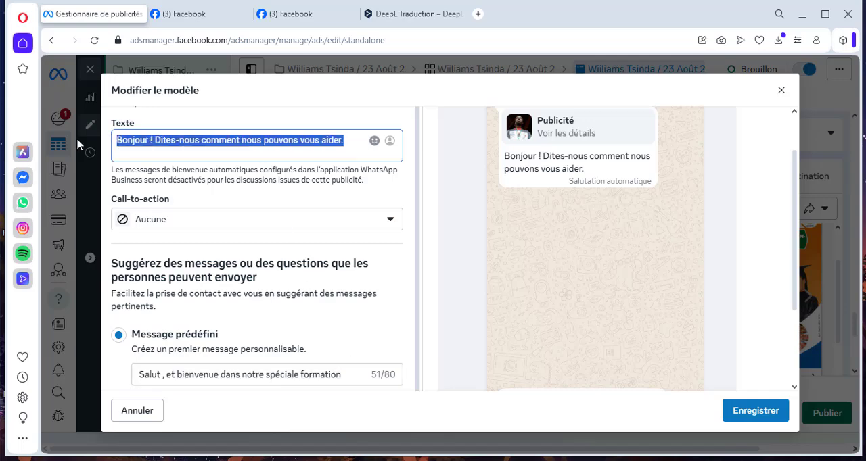
pyautogui.hotkey('ctrl', 'v')
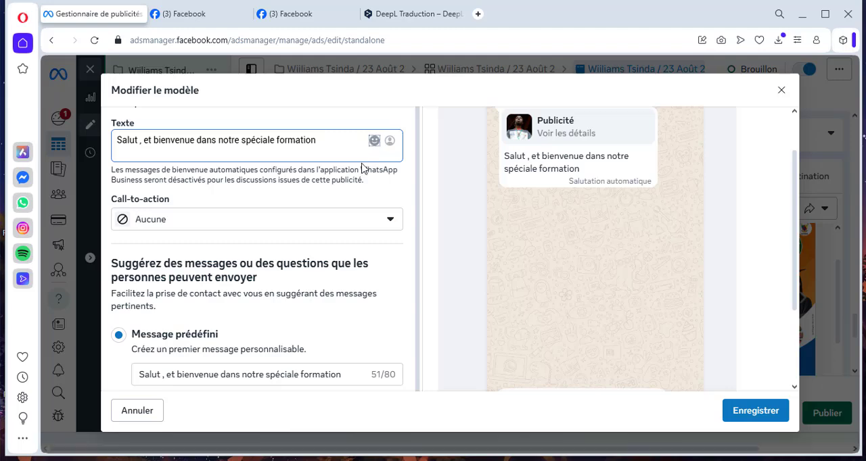
pyautogui.click(374, 140)
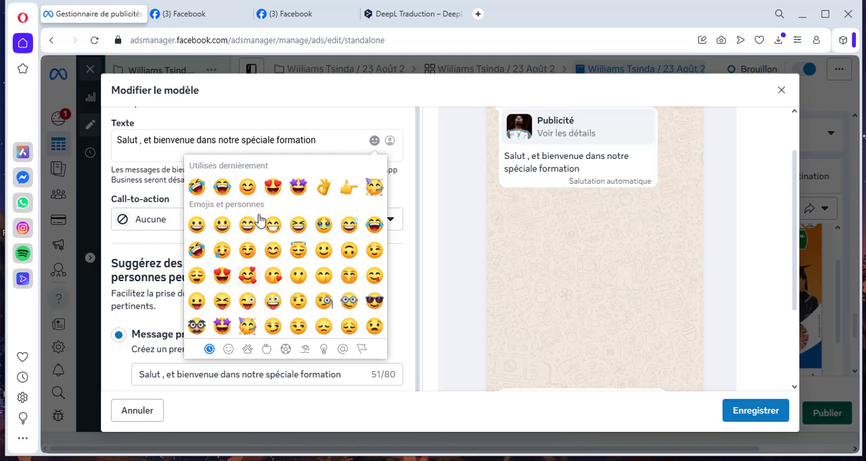
pyautogui.click(143, 143)
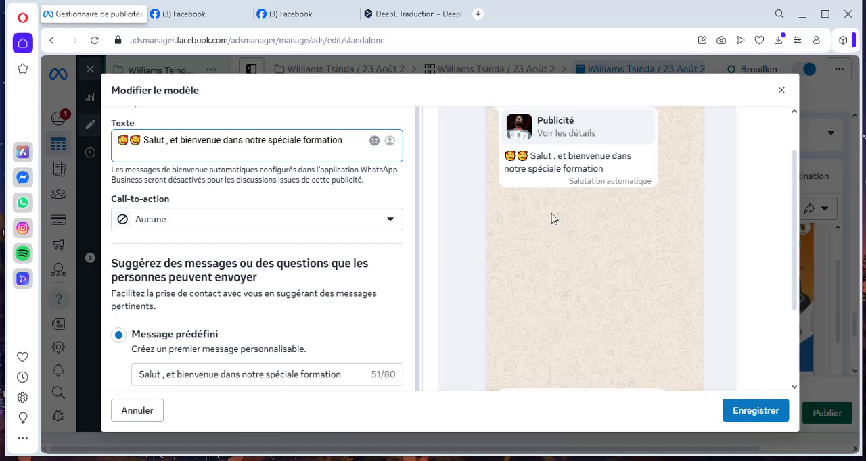
# - Set the predefined message to "Comment s'inscrire ?" and save the message template
pyautogui.scroll(-1, 223, 261)
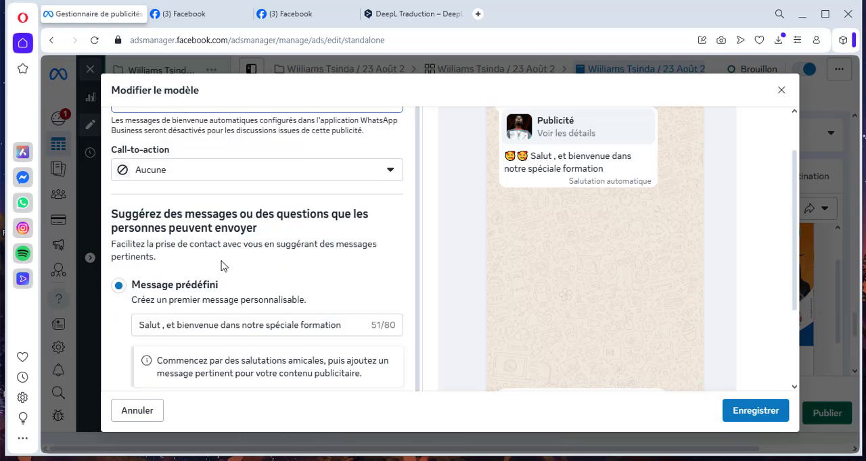
pyautogui.scroll(-1, 223, 267)
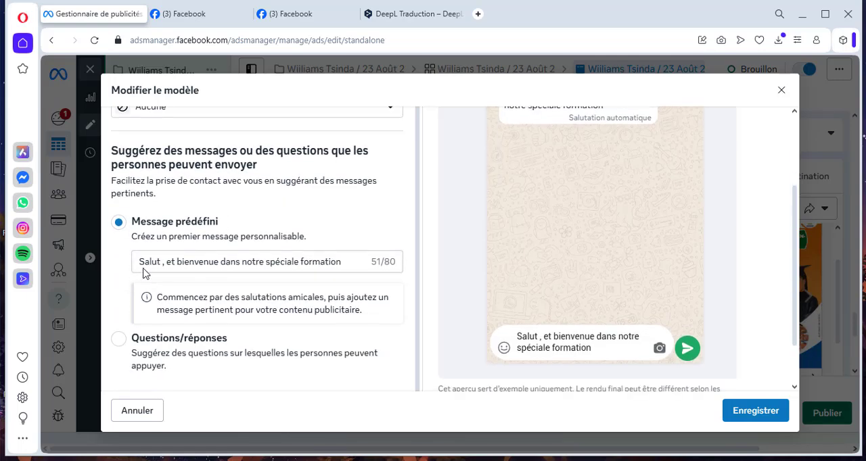
pyautogui.moveTo(140, 264); pyautogui.dragTo(381, 276)
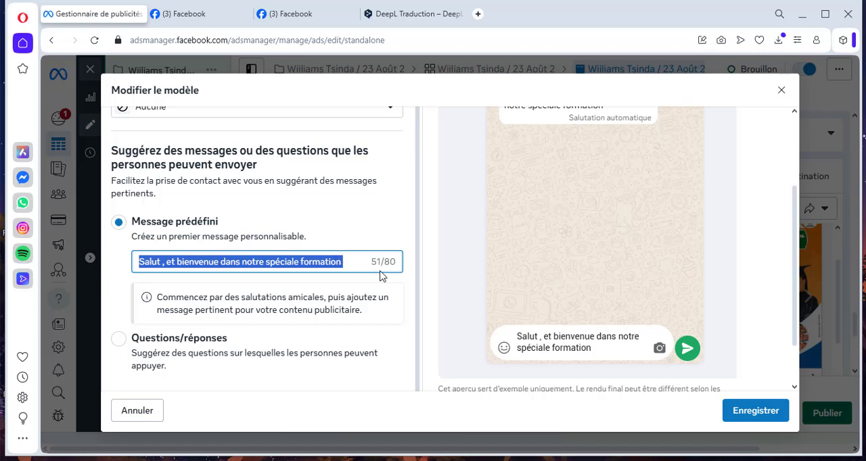
pyautogui.write('C')
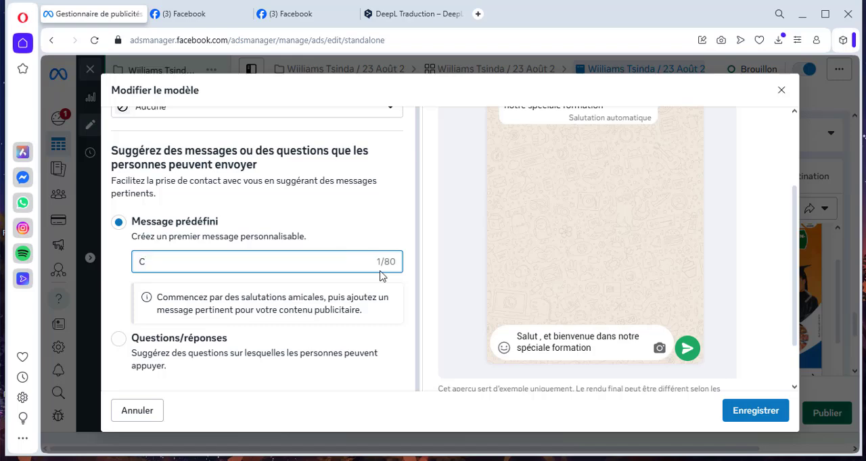
pyautogui.write('ommen')
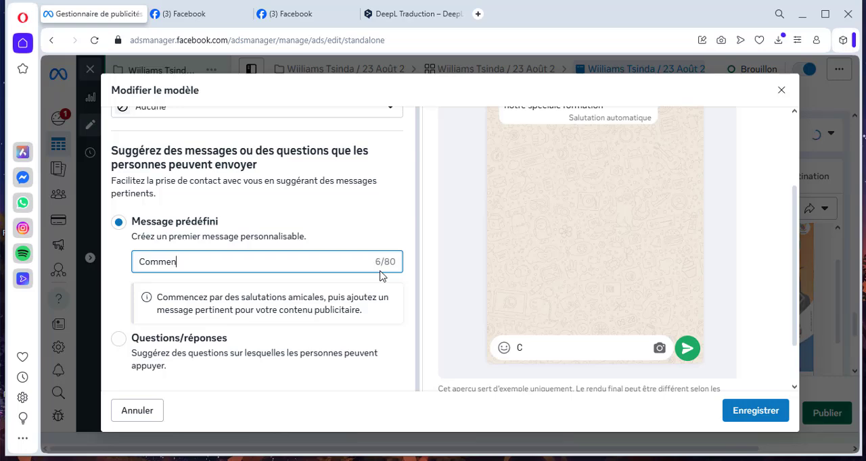
pyautogui.write("t s'inscrire ?")
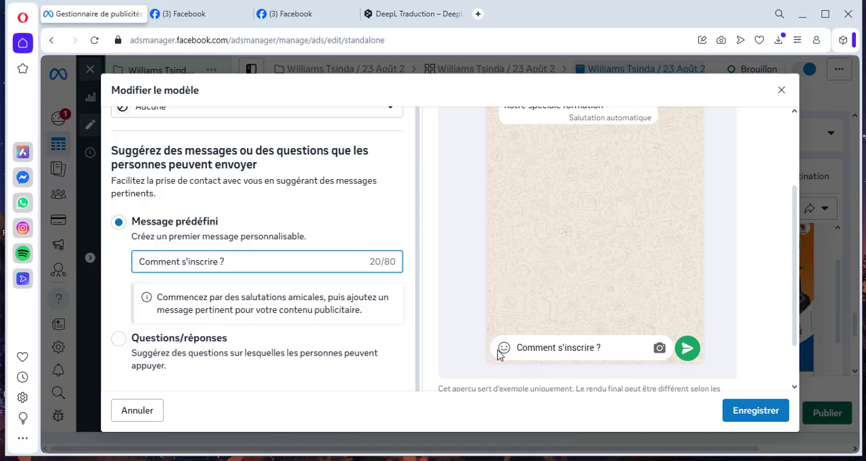
pyautogui.scroll(2, 518, 342)
pyautogui.scroll(-2, 519, 340)
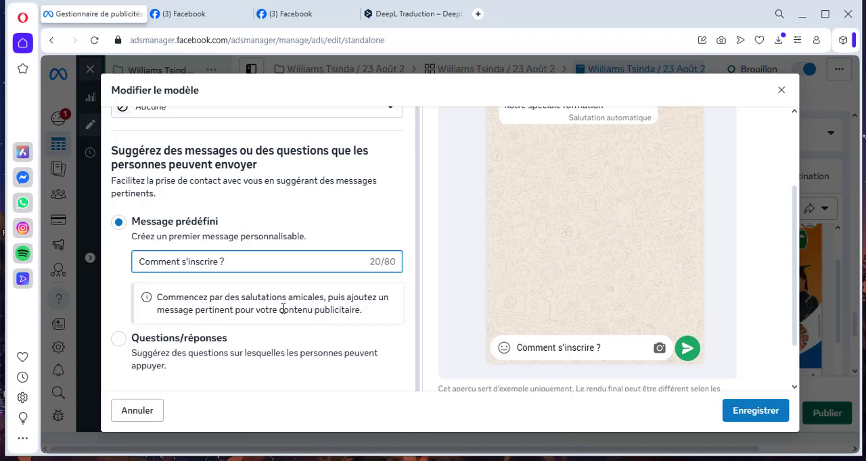
pyautogui.click(759, 414)
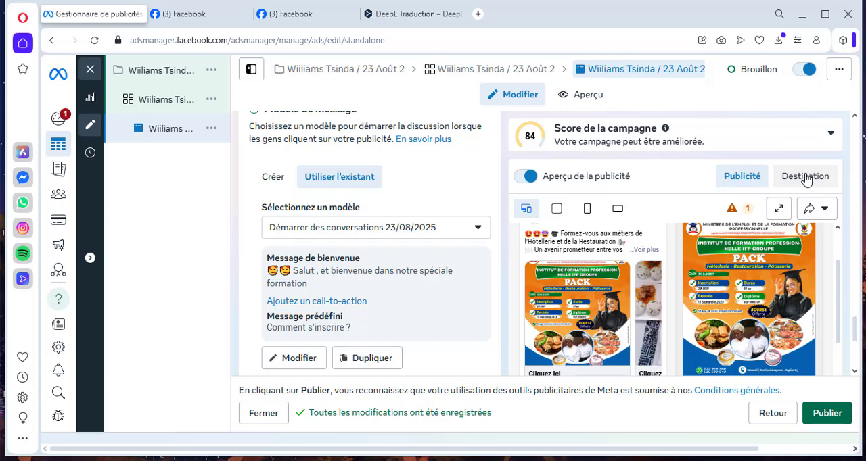
# - Open the ad's full preview and examine the Facebook feed version, including its expanded primary text
pyautogui.click(578, 97)
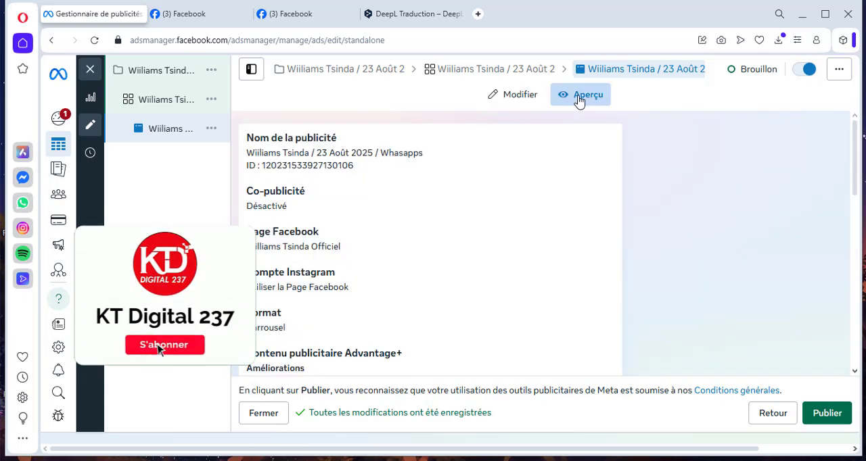
pyautogui.scroll(-7, 479, 265)
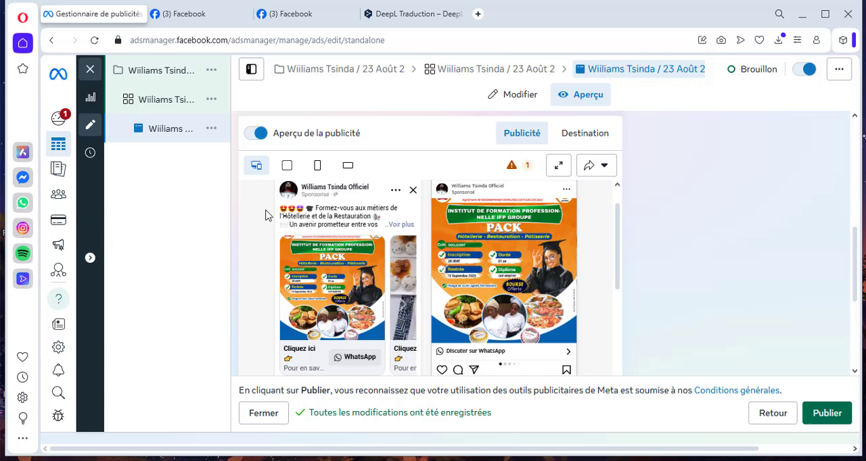
pyautogui.click(398, 228)
pyautogui.scroll(-5, 345, 292)
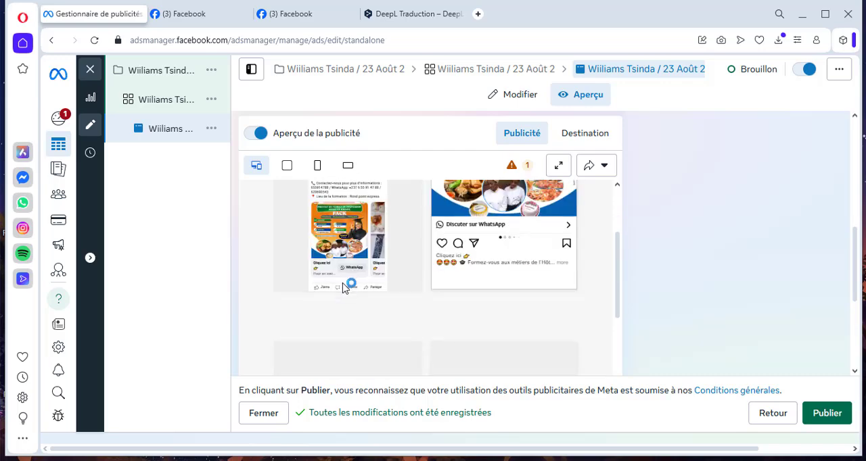
pyautogui.scroll(3, 345, 290)
pyautogui.scroll(2, 343, 284)
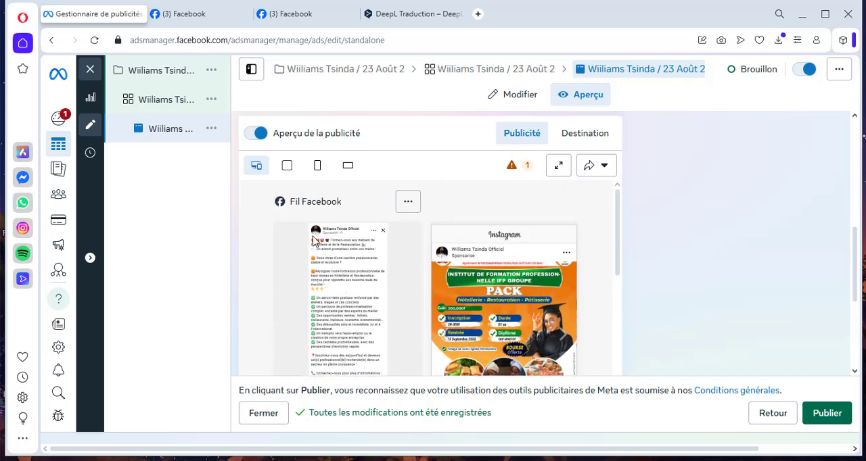
pyautogui.scroll(-2, 327, 241)
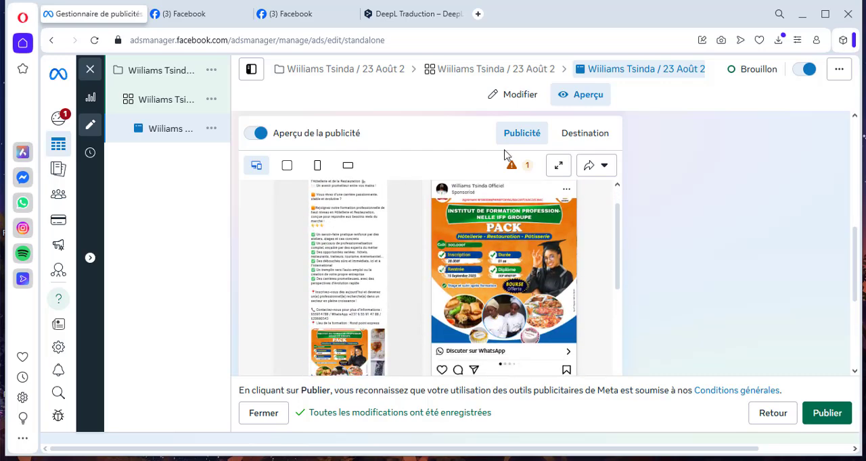
pyautogui.click(574, 99)
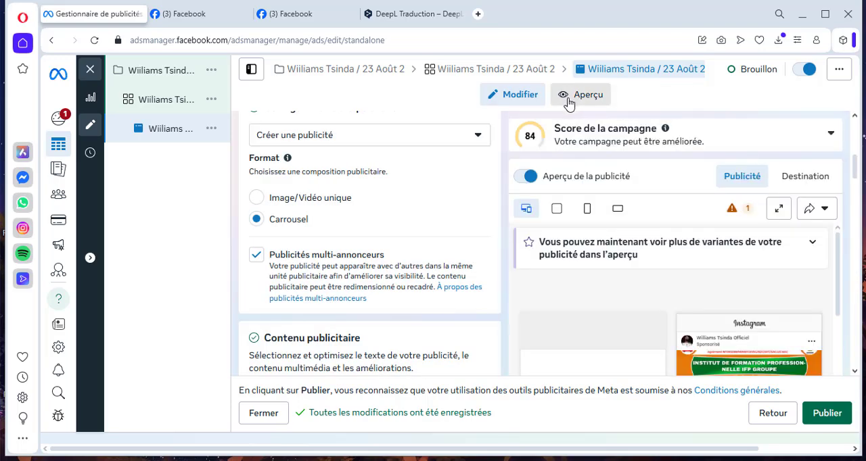
pyautogui.scroll(-10, 252, 291)
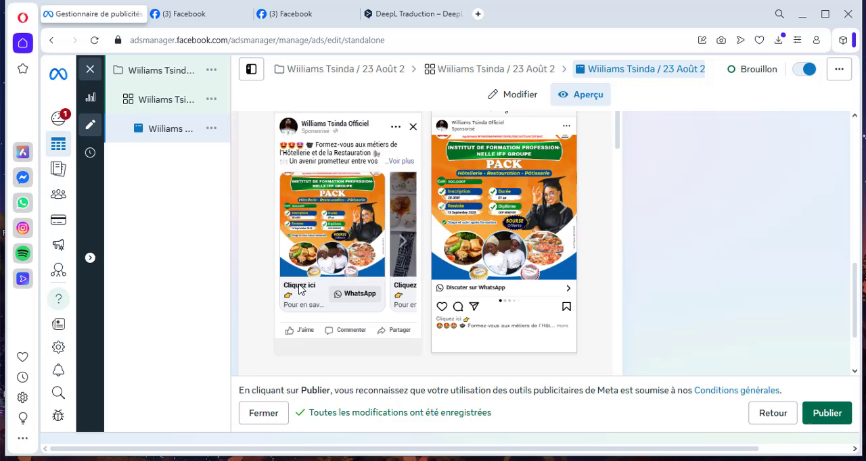
pyautogui.scroll(1, 299, 290)
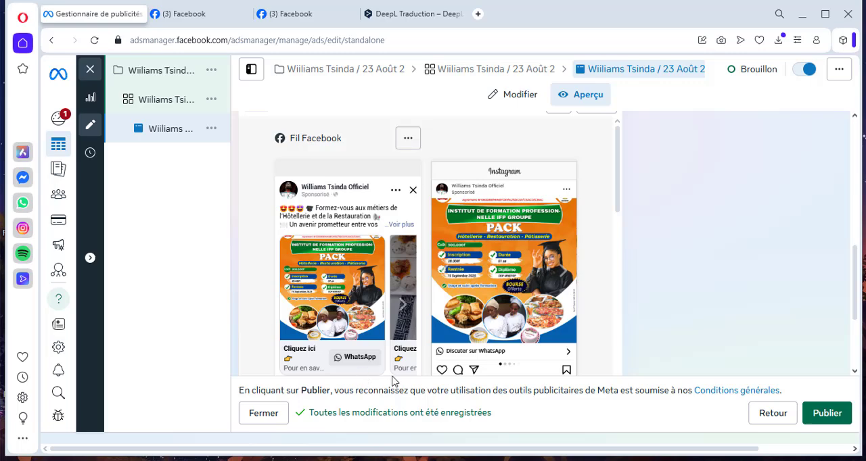
# - Browse forward and back through the carousel cards in the Facebook feed preview to check their images and headlines
pyautogui.click(400, 308)
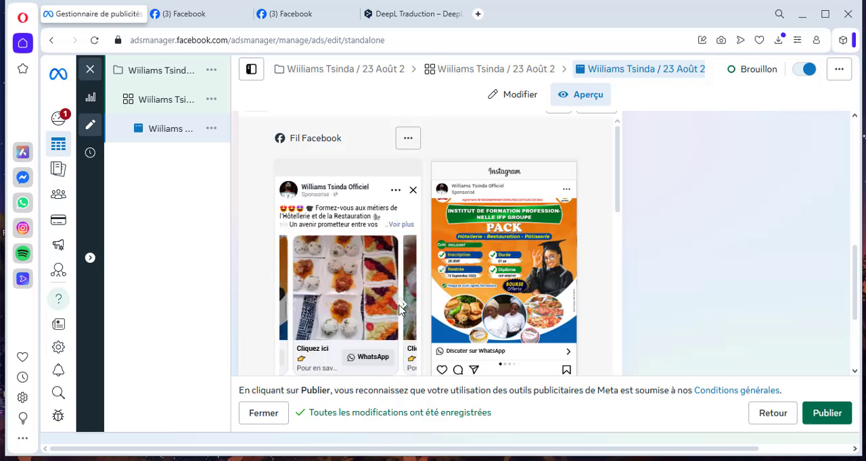
pyautogui.click(399, 307)
pyautogui.click(399, 306)
pyautogui.click(400, 306)
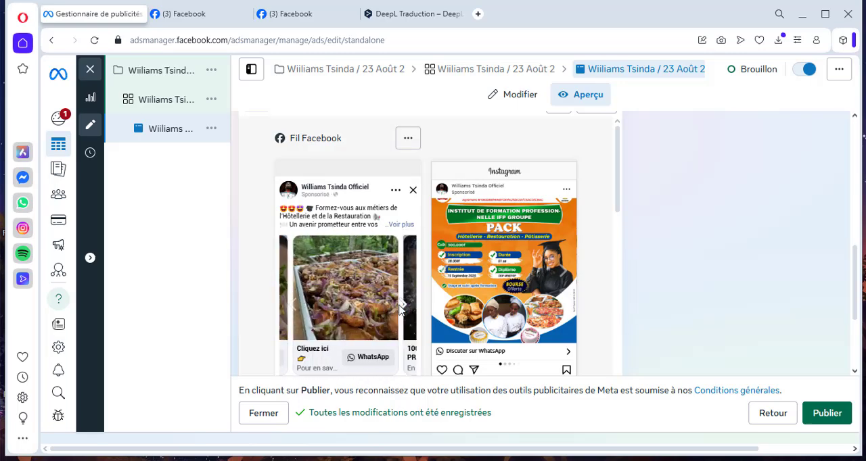
pyautogui.click(399, 307)
pyautogui.click(399, 308)
pyautogui.click(400, 308)
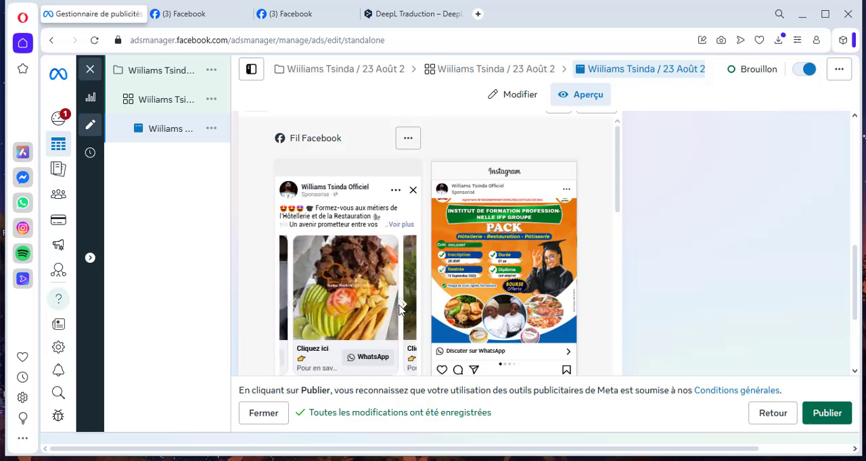
pyautogui.click(400, 308)
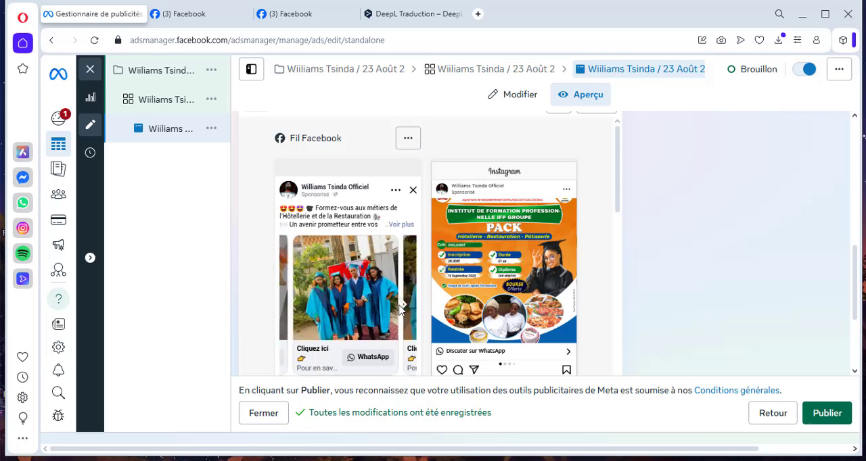
pyautogui.click(289, 309)
pyautogui.click(289, 309)
pyautogui.click(289, 309)
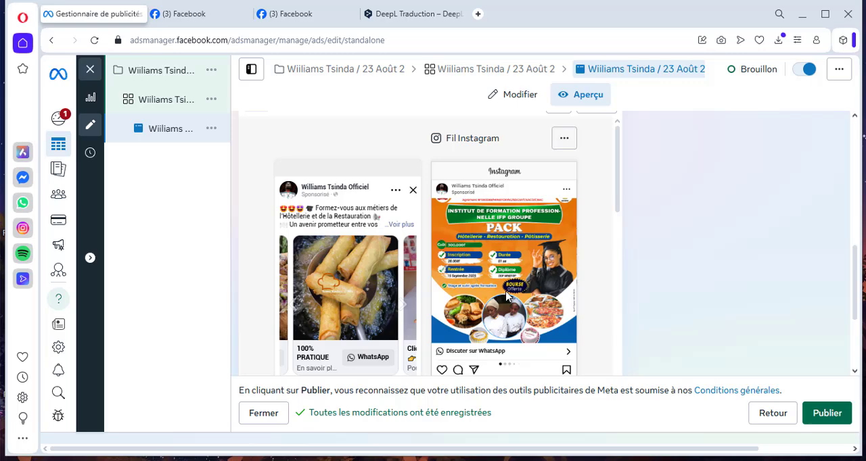
# - Examine how the ad looks in the other placements, including the Instagram feed, Stories and Explorer previews
pyautogui.scroll(-2, 506, 296)
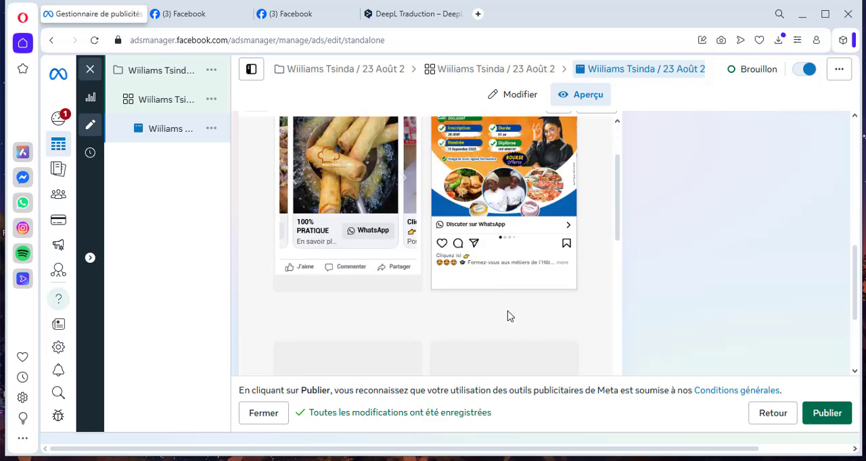
pyautogui.scroll(-5, 440, 300)
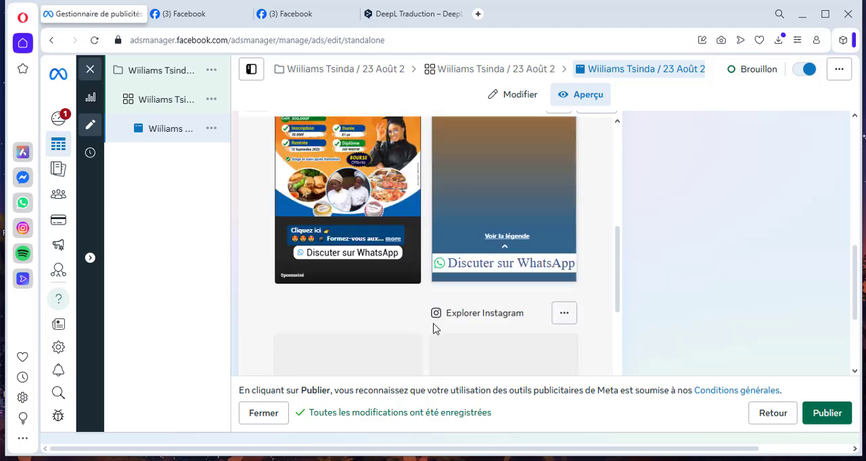
pyautogui.scroll(5, 483, 250)
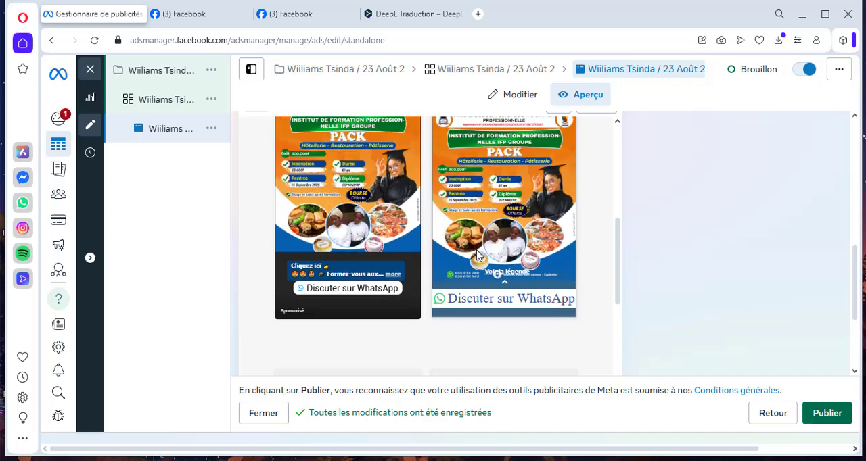
pyautogui.scroll(1, 485, 249)
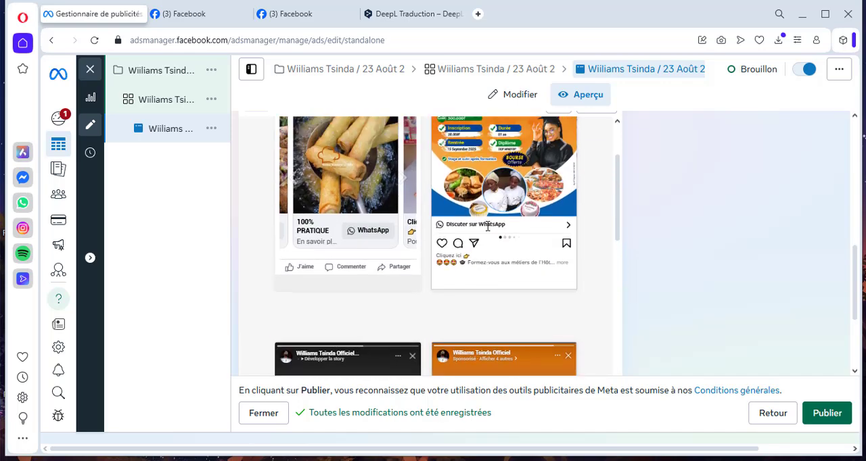
pyautogui.scroll(2, 467, 251)
pyautogui.scroll(-2, 436, 255)
pyautogui.scroll(-4, 436, 254)
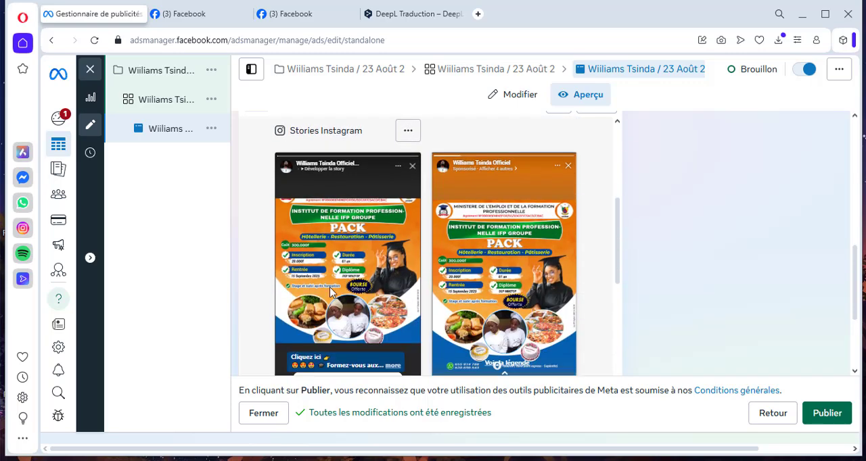
pyautogui.scroll(-4, 433, 261)
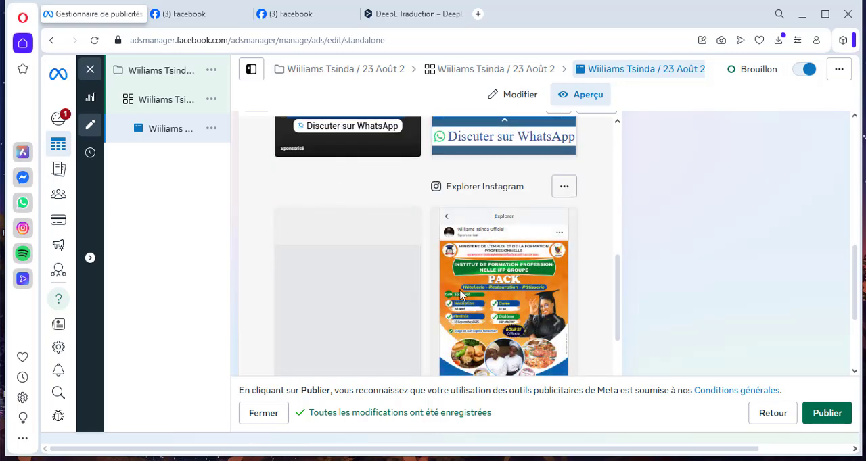
pyautogui.scroll(-2, 440, 324)
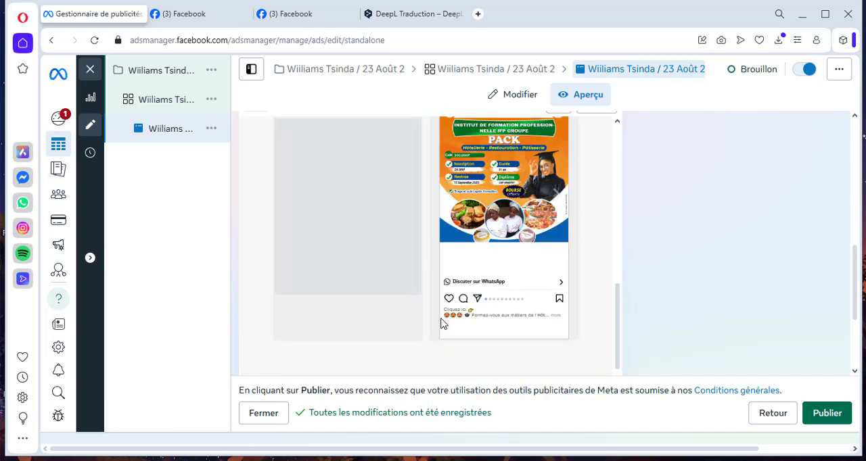
pyautogui.scroll(-4, 440, 324)
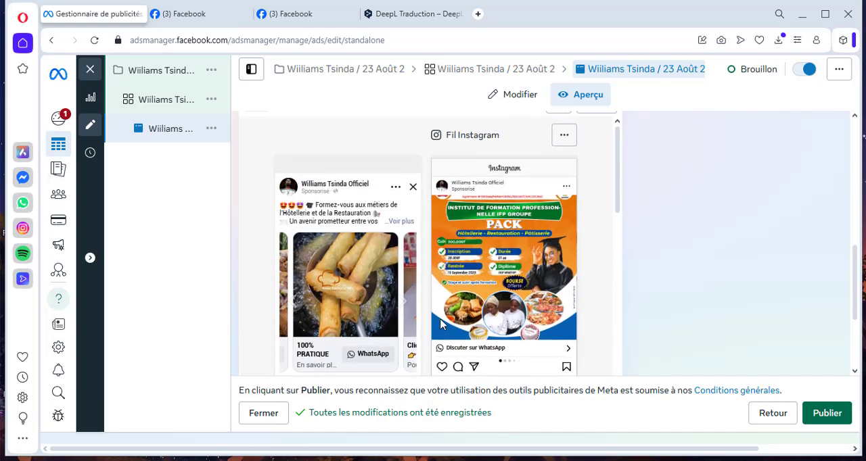
# - Return to the ad editor, publish the campaign with its ad set and ad, and check the ad's entry in the ads list
pyautogui.click(518, 103)
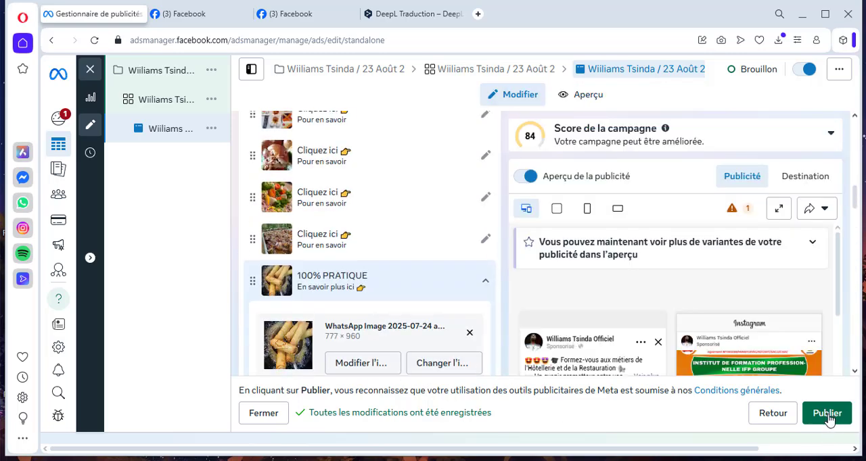
pyautogui.click(826, 413)
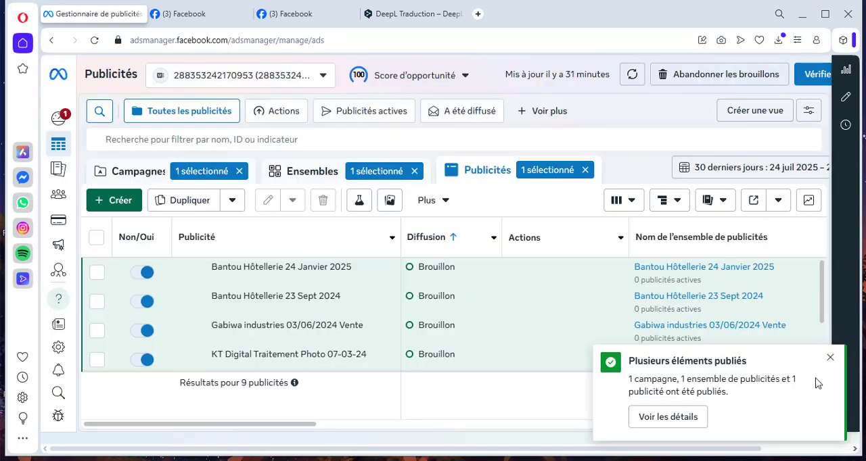
pyautogui.click(830, 363)
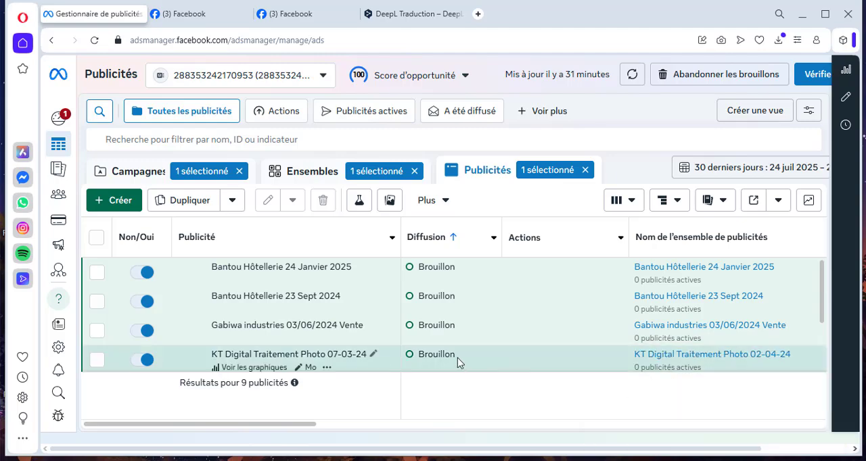
pyautogui.scroll(-3, 406, 359)
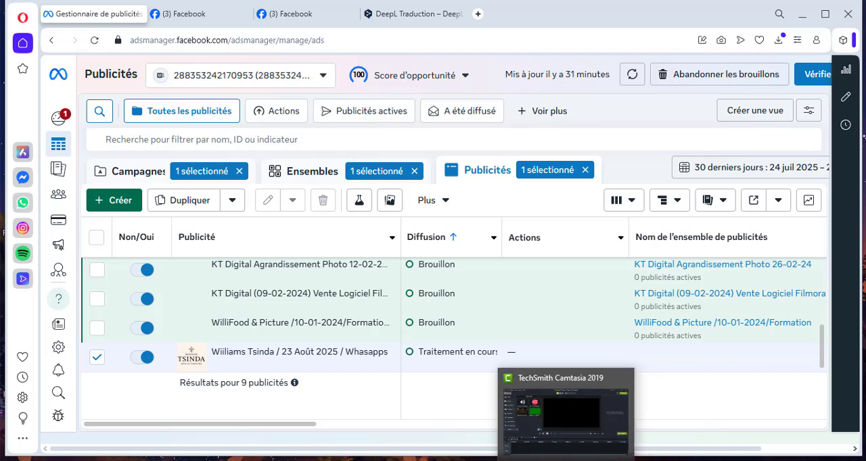
pyautogui.click(586, 460)
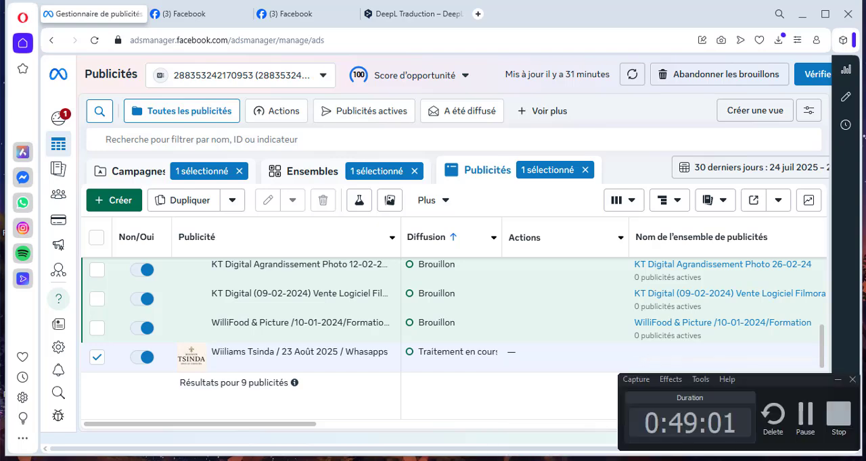